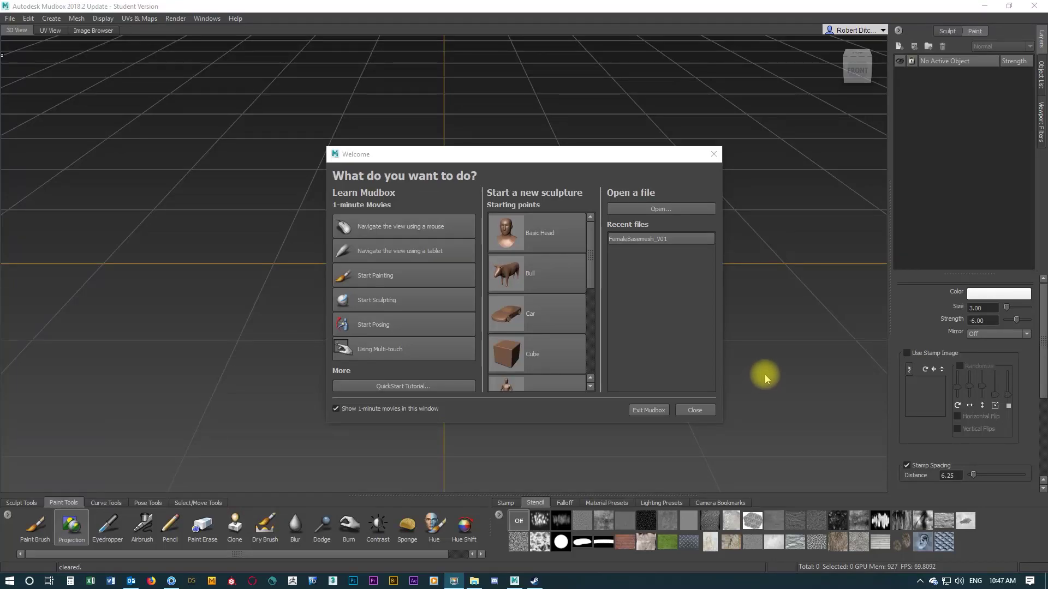
- Start a cube sculpture, view it from the front, and return to subdivision level 4
left_click(495, 348)
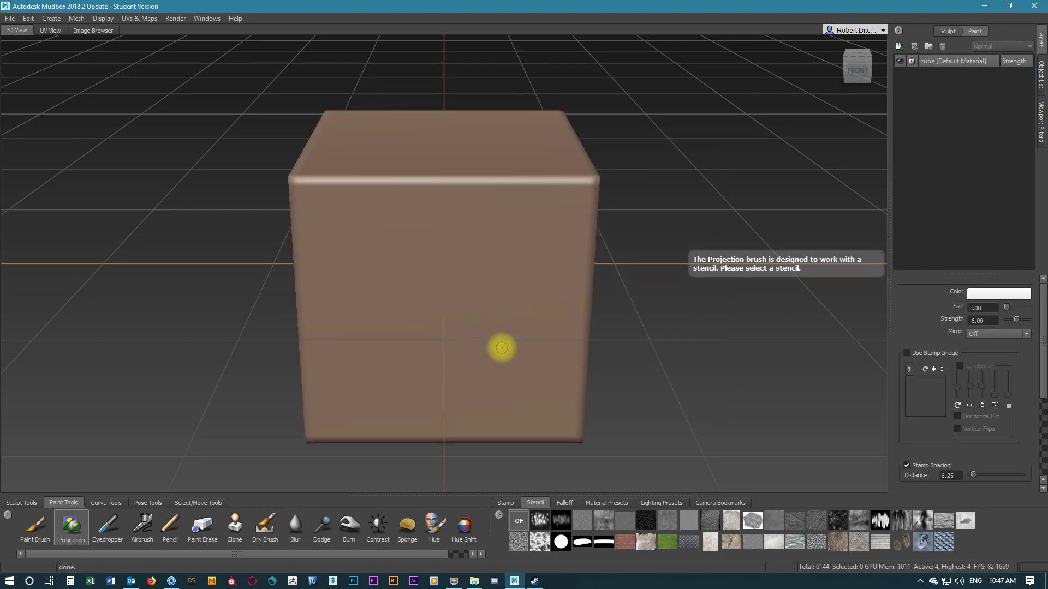
left_click(856, 70)
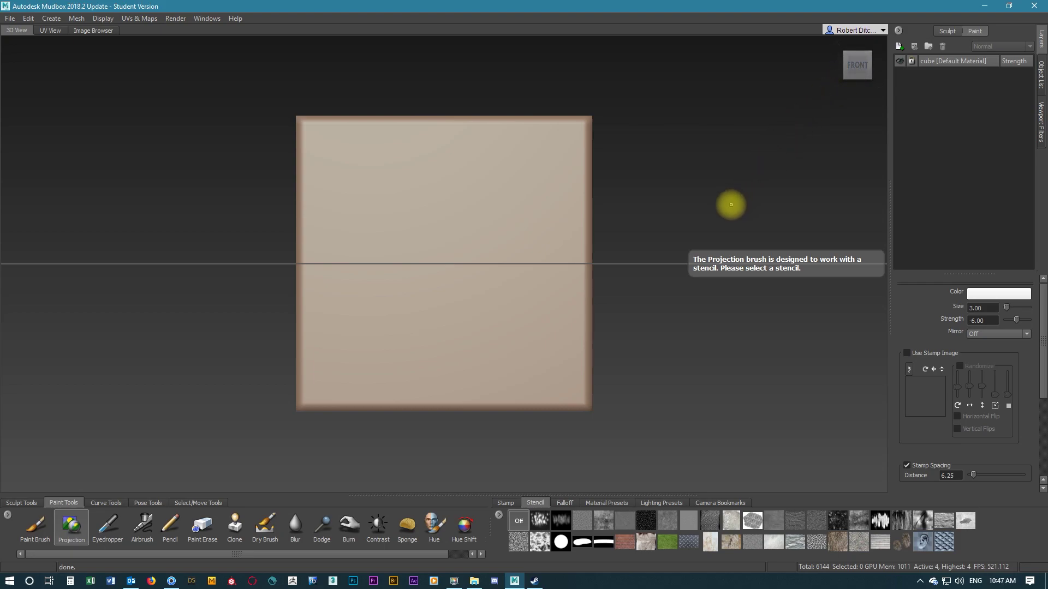
key("Page_Down")
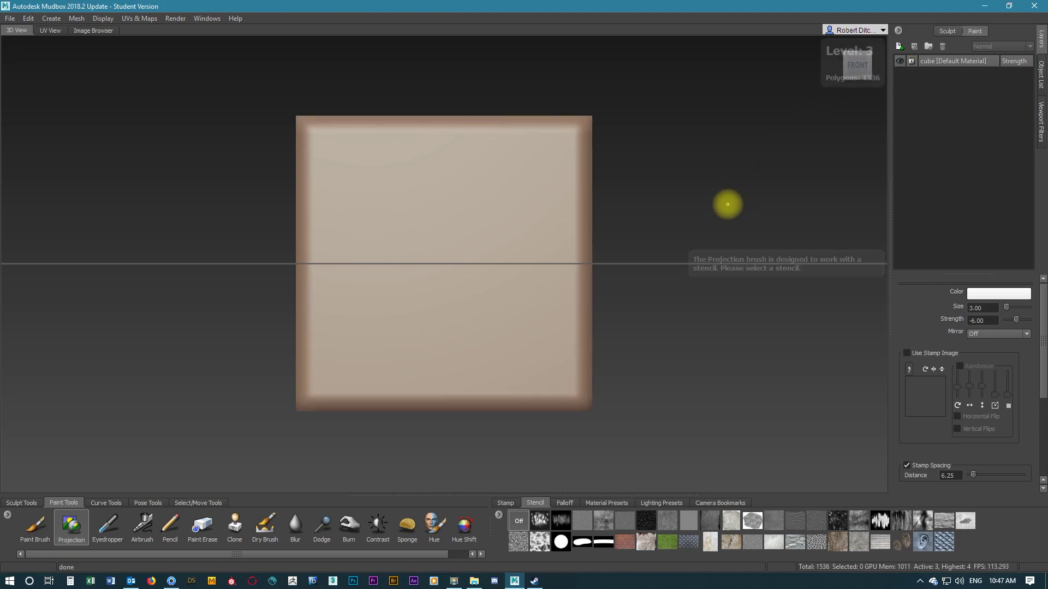
key("Page_Up")
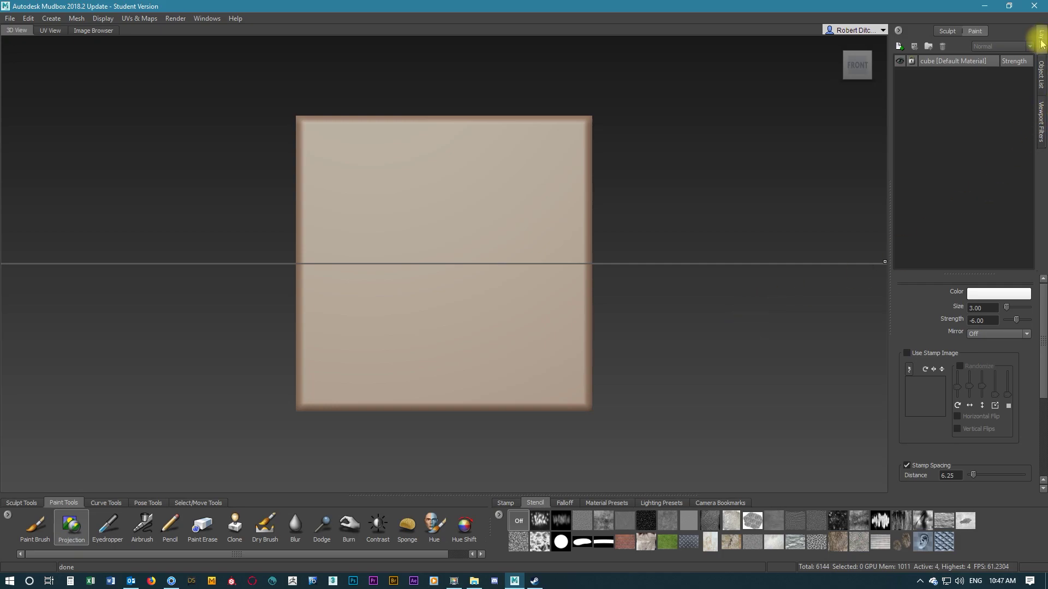
- Create a paint layer named Colour: Diffuse channel, TIFF 8 bit, 4096 size
left_click(899, 46)
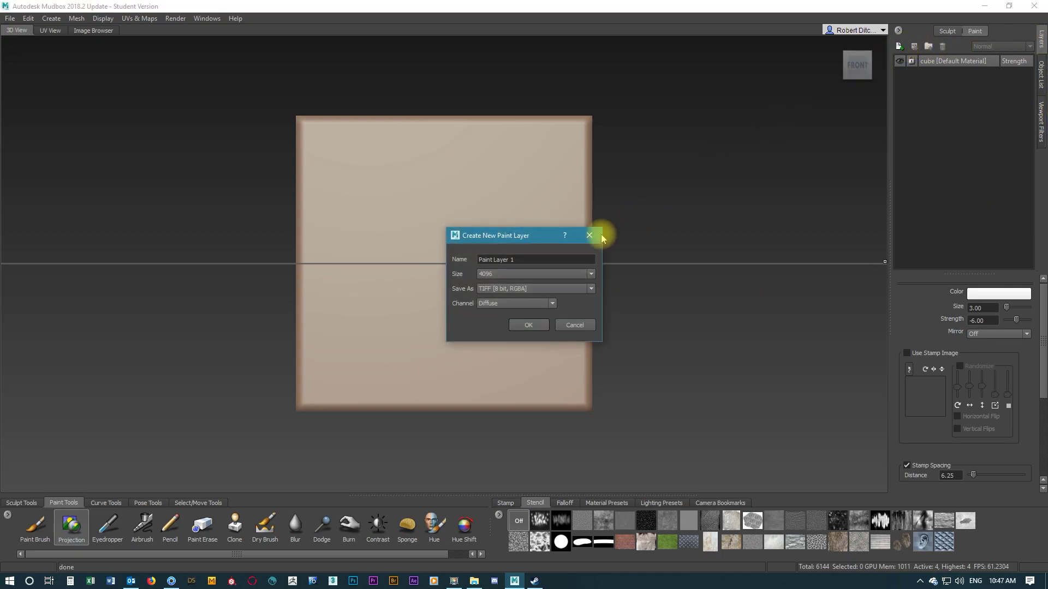
left_click(513, 304)
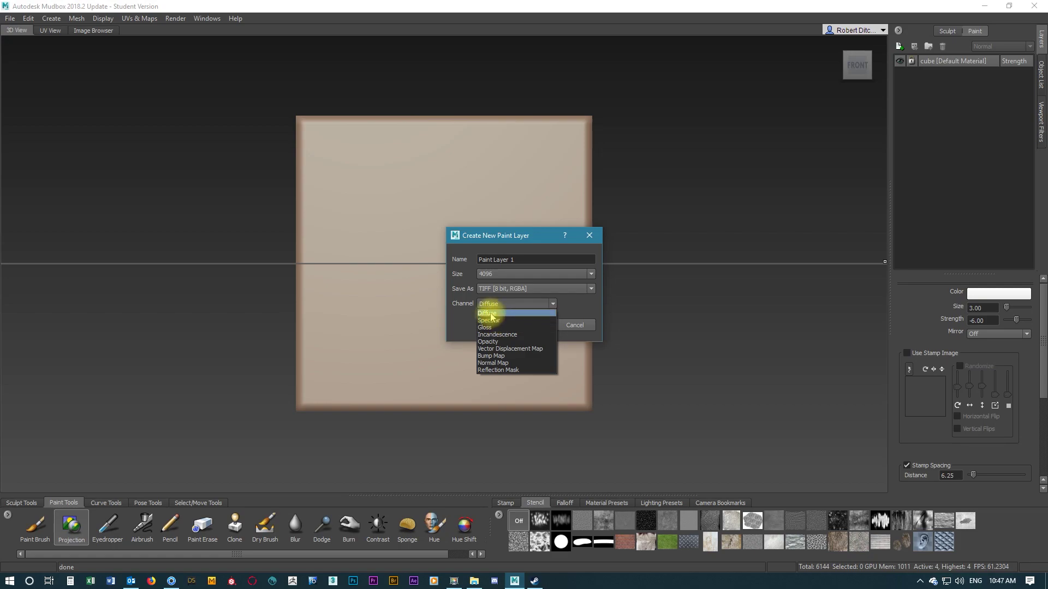
left_click(491, 314)
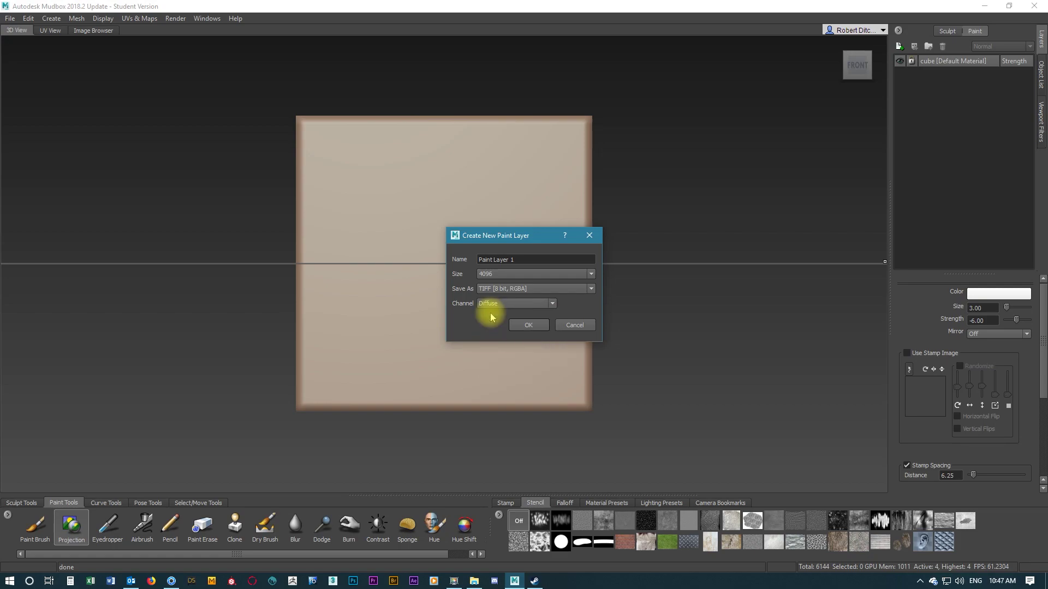
left_click(519, 289)
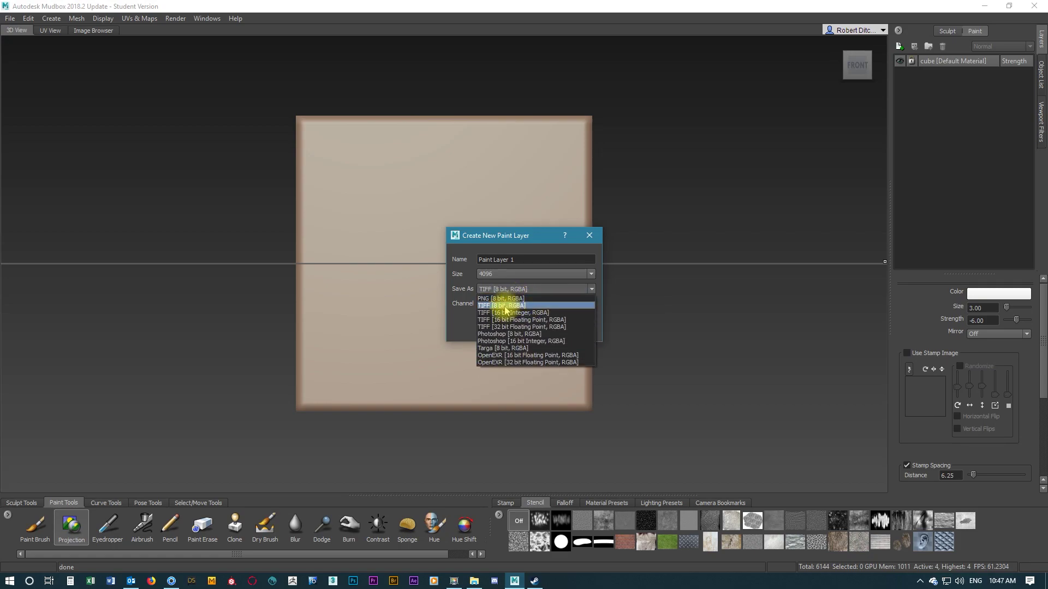
left_click(505, 307)
left_click(513, 274)
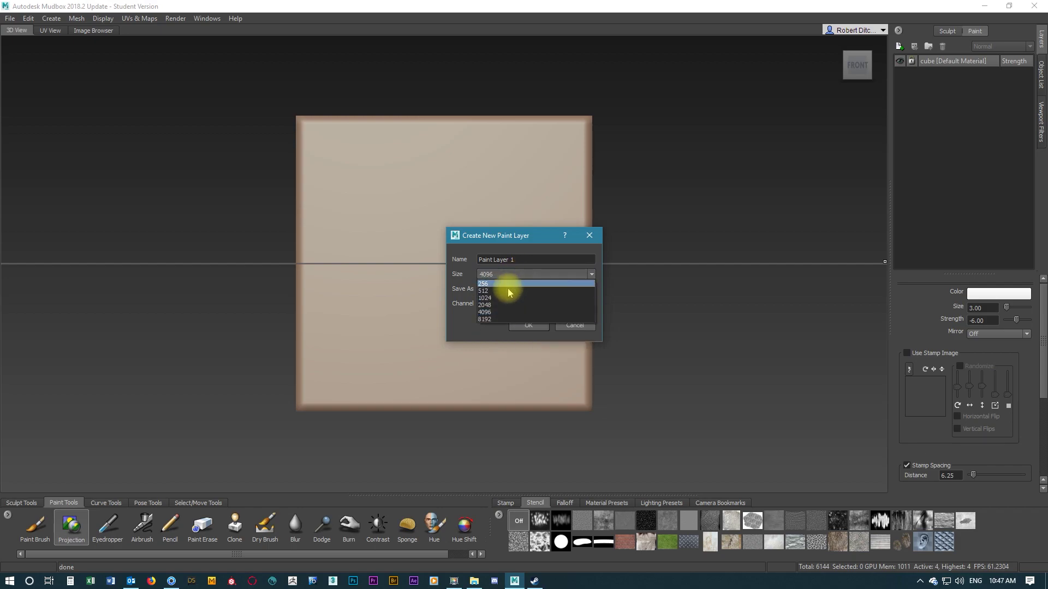
left_click(491, 312)
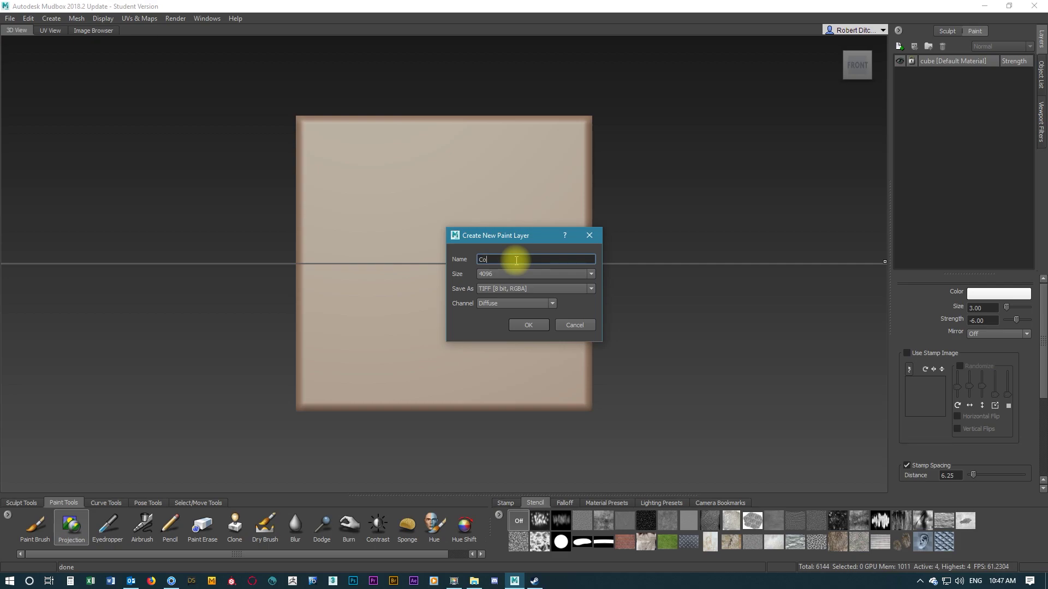
left_click(527, 326)
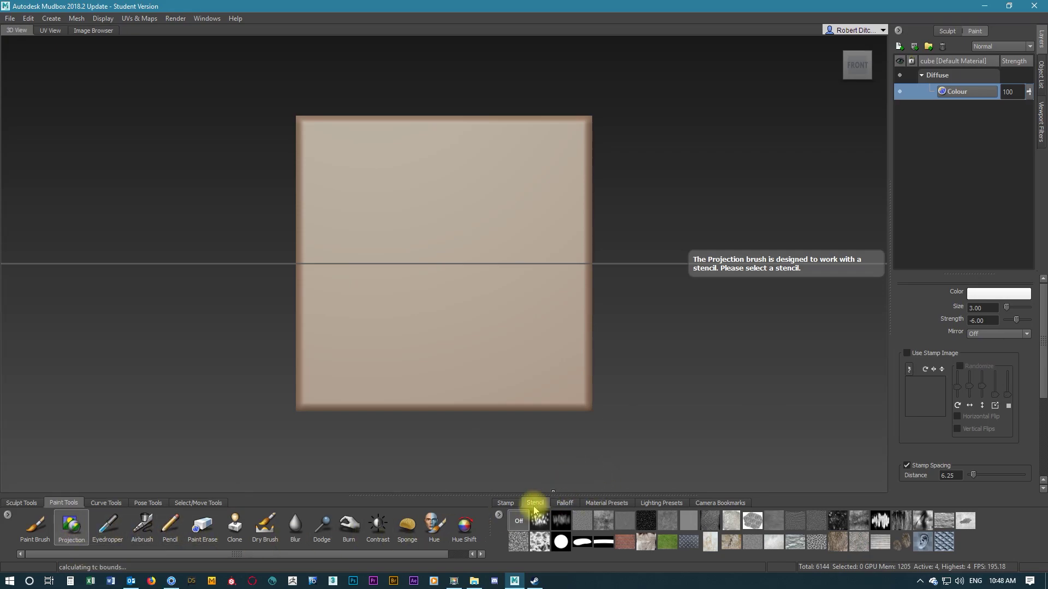
- Apply the gb_bricks.jpg stencil and nudge it slightly left and up
left_click(624, 543)
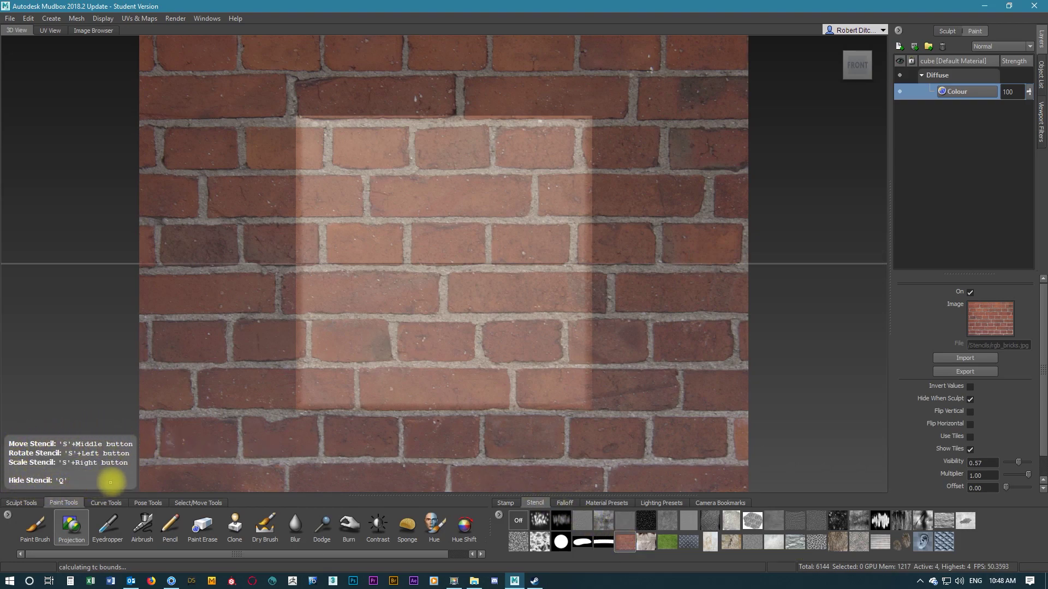
middle_click_drag(404, 274, 378, 269)
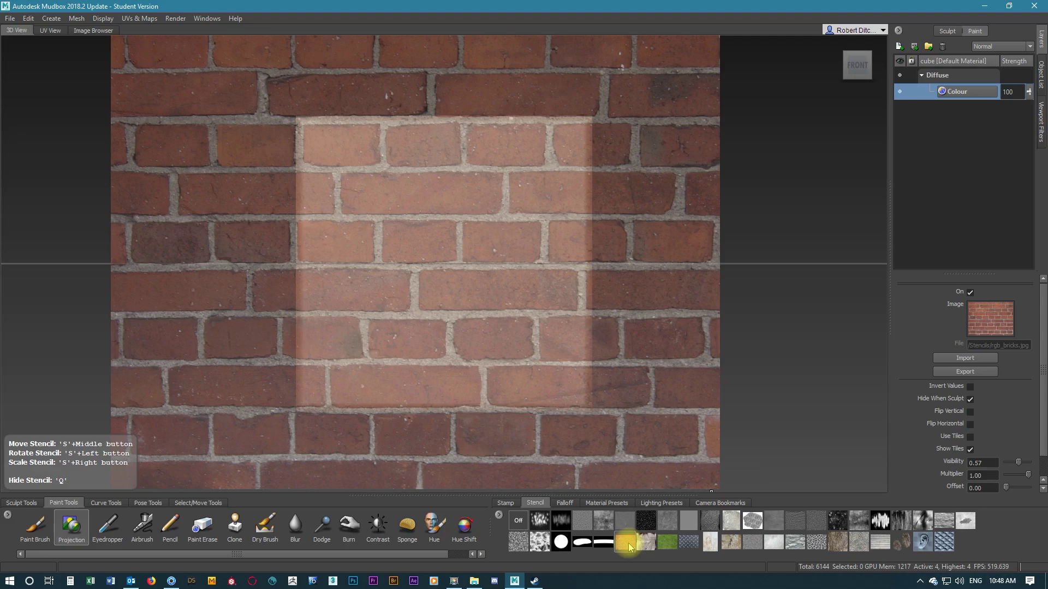
- Set the Projection brush strength to 100 and paint a test stroke of bricks
left_click(72, 525)
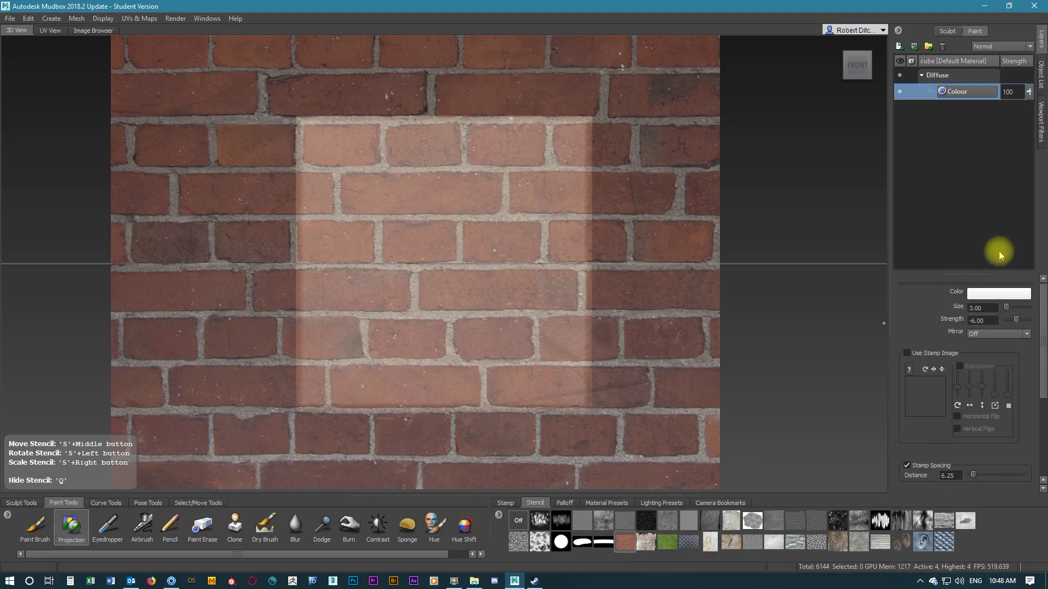
left_click(985, 321)
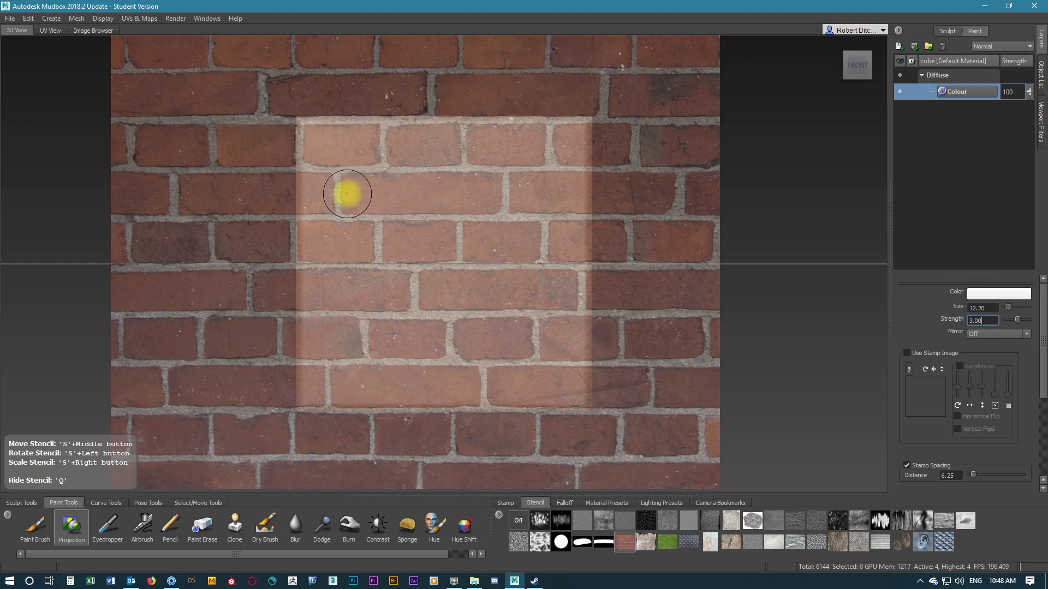
left_click_drag(347, 194, 448, 197)
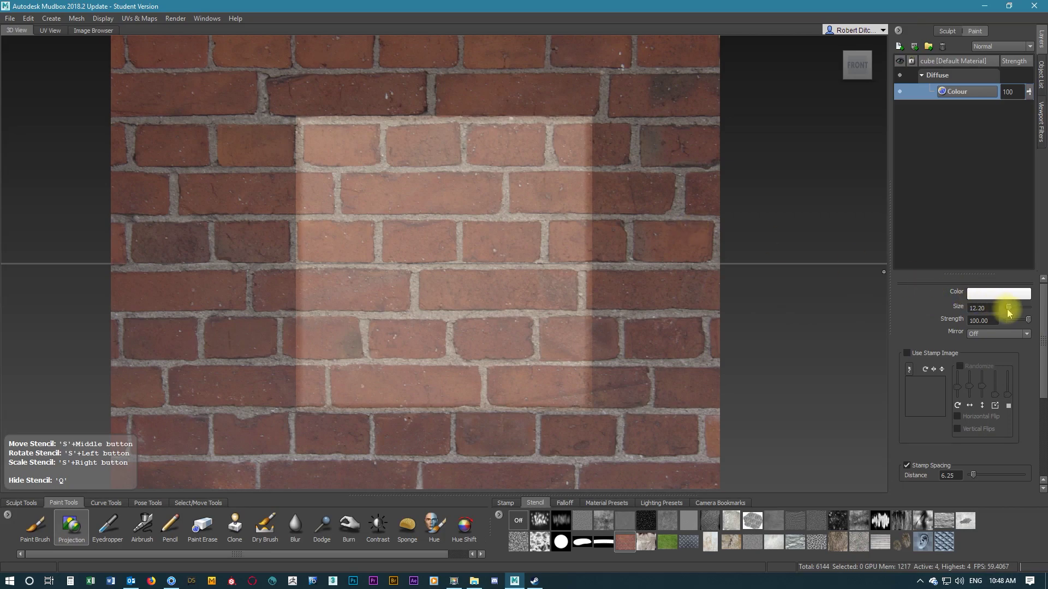
- Enlarge the brush to 48.80 and paint bricks across the cube's front face
left_click_drag(1013, 307, 1016, 308)
key("q")
mouse_move(485, 140)
left_mouse_down()
mouse_move(323, 145)
mouse_move(305, 171)
mouse_move(301, 378)
mouse_move(547, 404)
mouse_move(570, 391)
mouse_move(578, 161)
mouse_move(564, 134)
mouse_move(388, 135)
mouse_move(363, 221)
mouse_move(439, 214)
mouse_move(476, 298)
left_mouse_up()
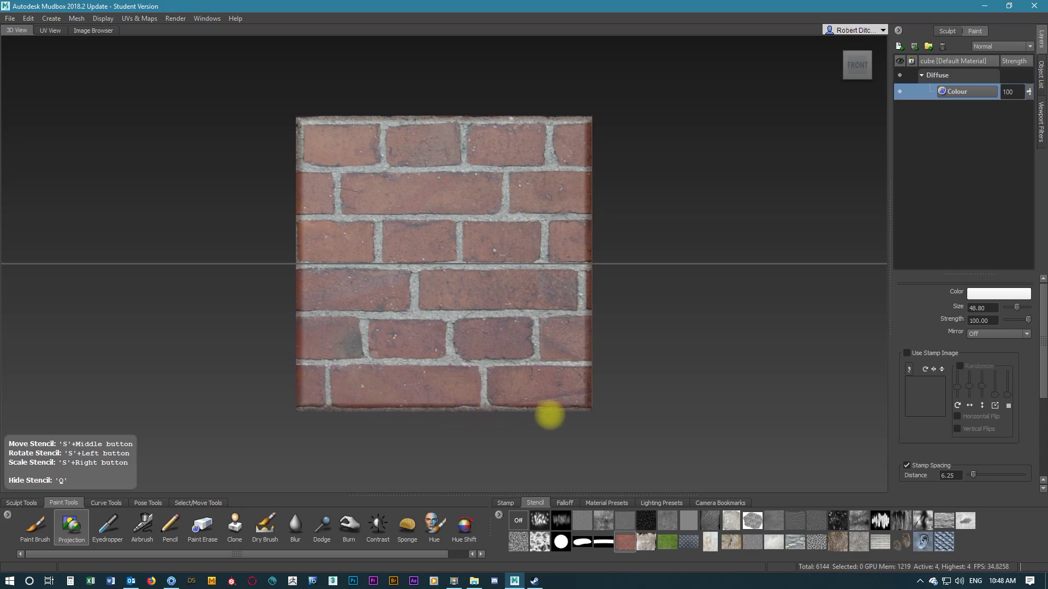
key("q")
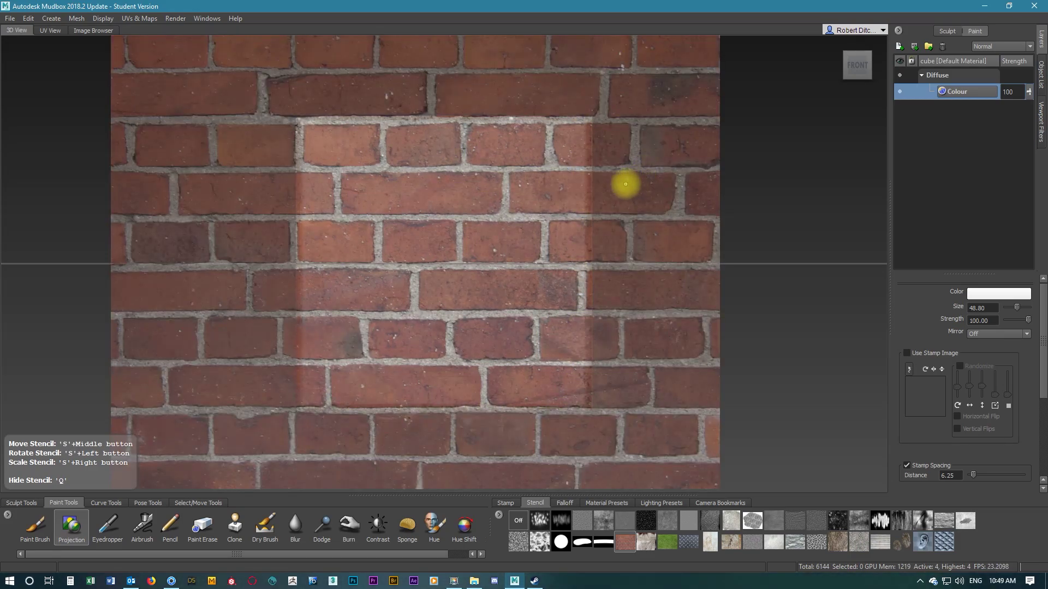
left_click(900, 46)
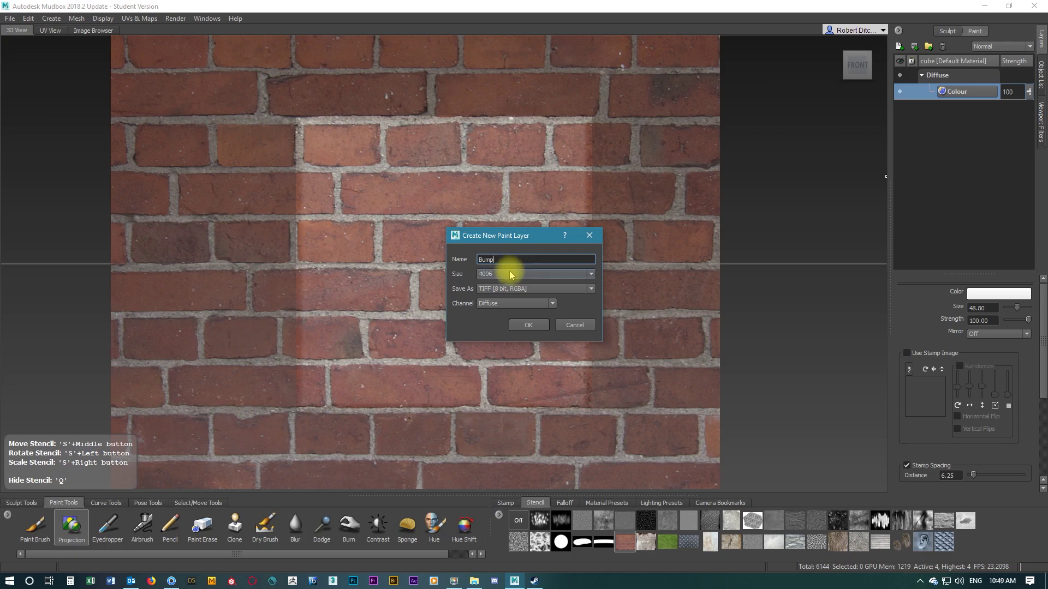
- Create the Bump paint layer on the Bump Map channel
left_click(500, 303)
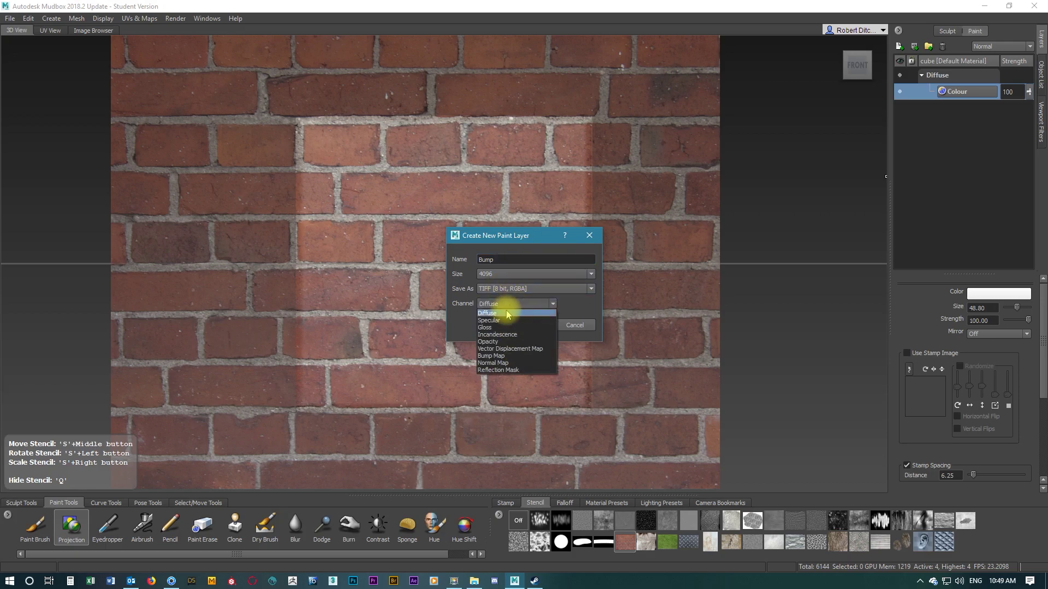
left_click(491, 355)
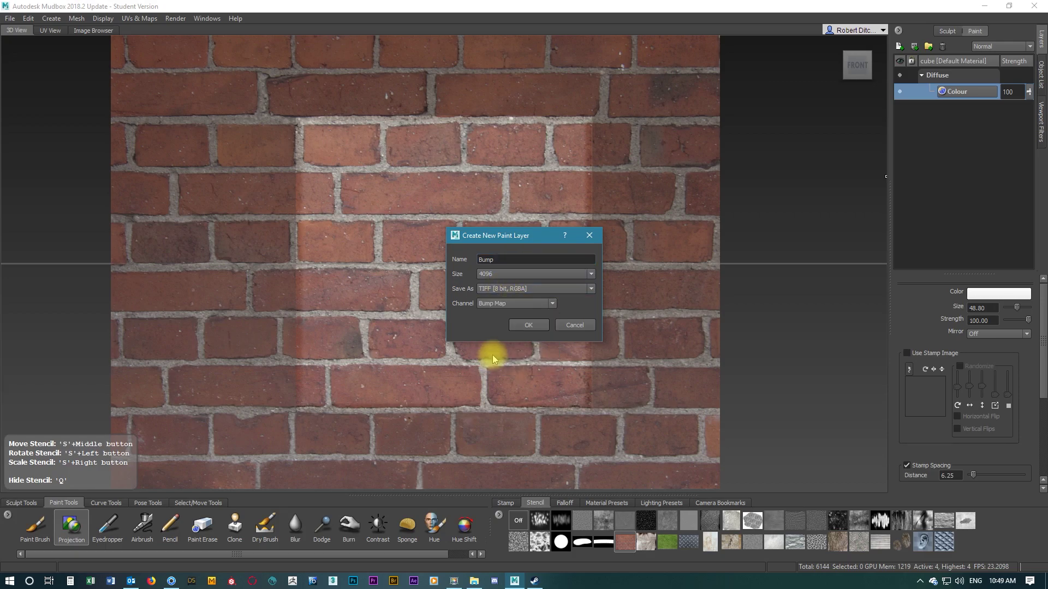
left_click(529, 325)
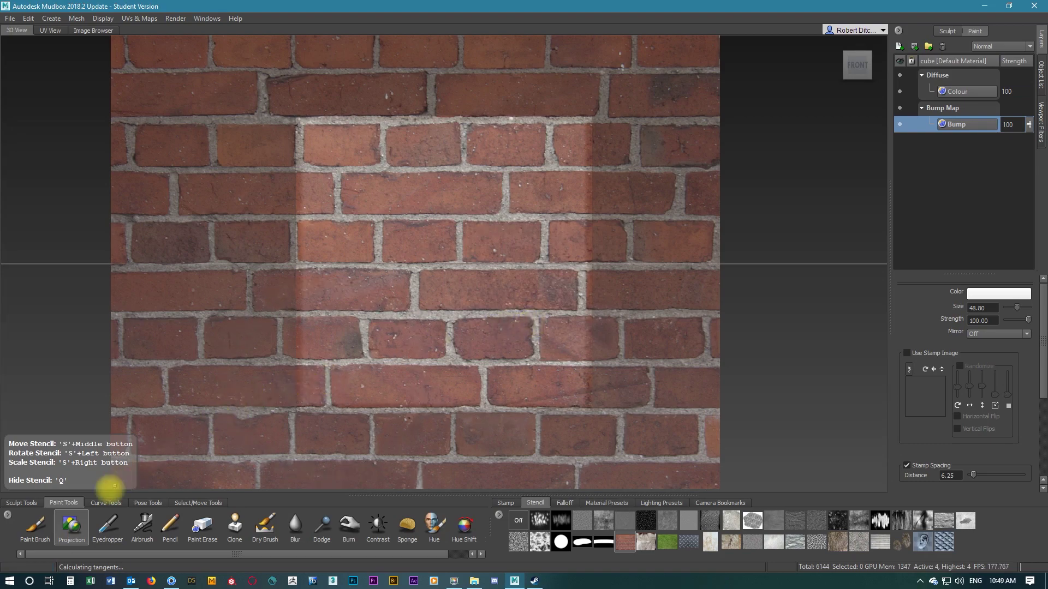
left_click(68, 529)
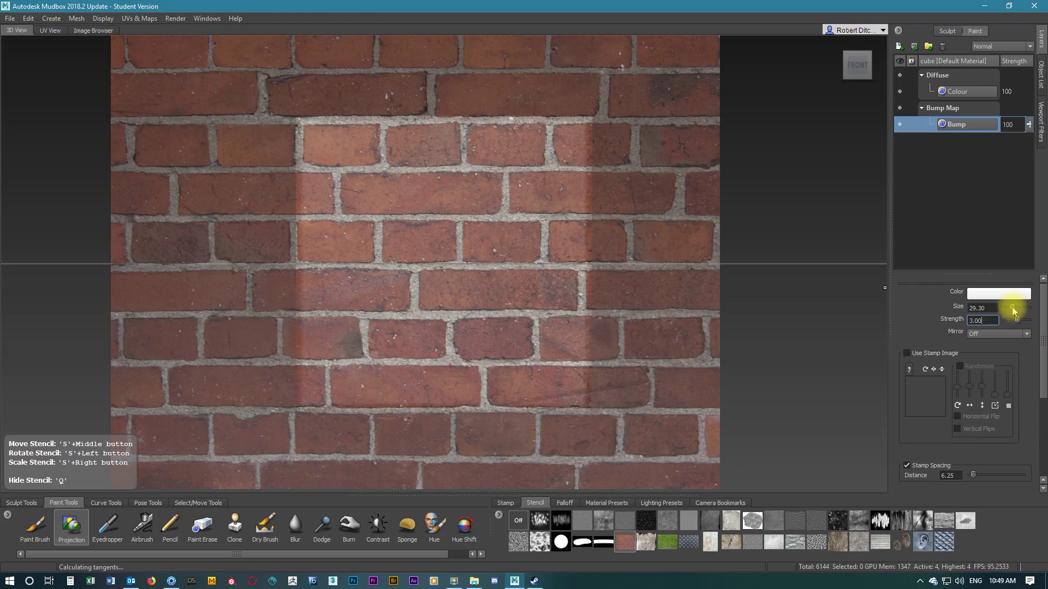
- Shrink the brush to 12.00 and project brick relief into the Bump layer, checking against the stencil
left_click_drag(1010, 310, 950, 297)
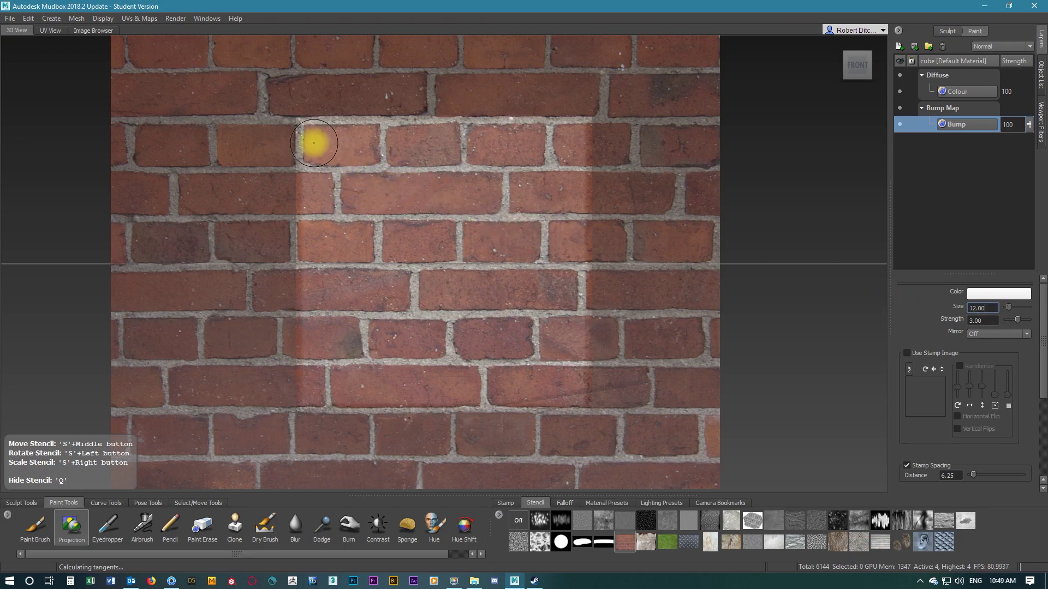
key("q")
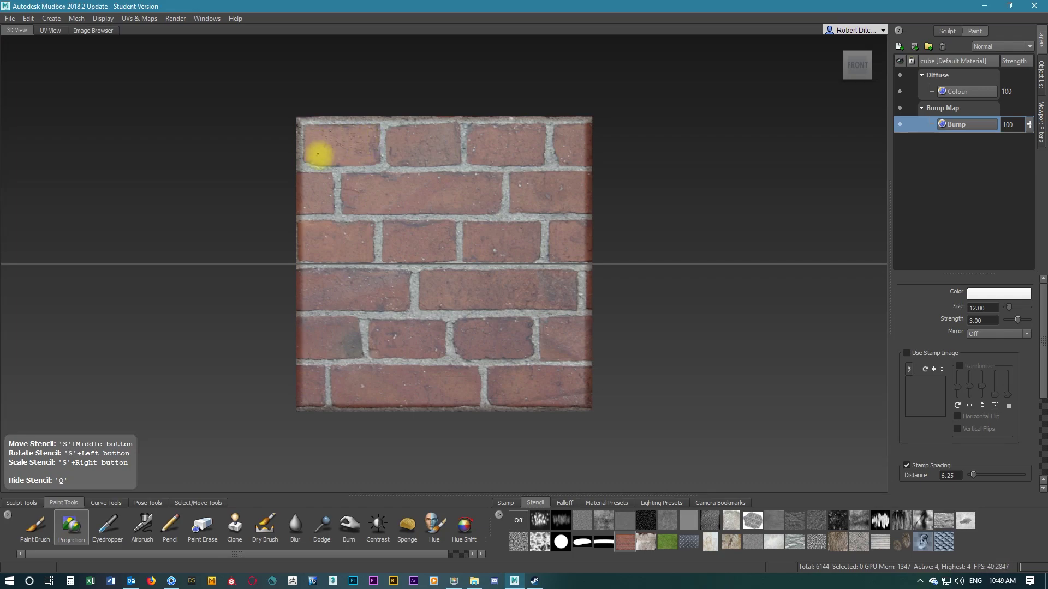
key("q")
key("q")
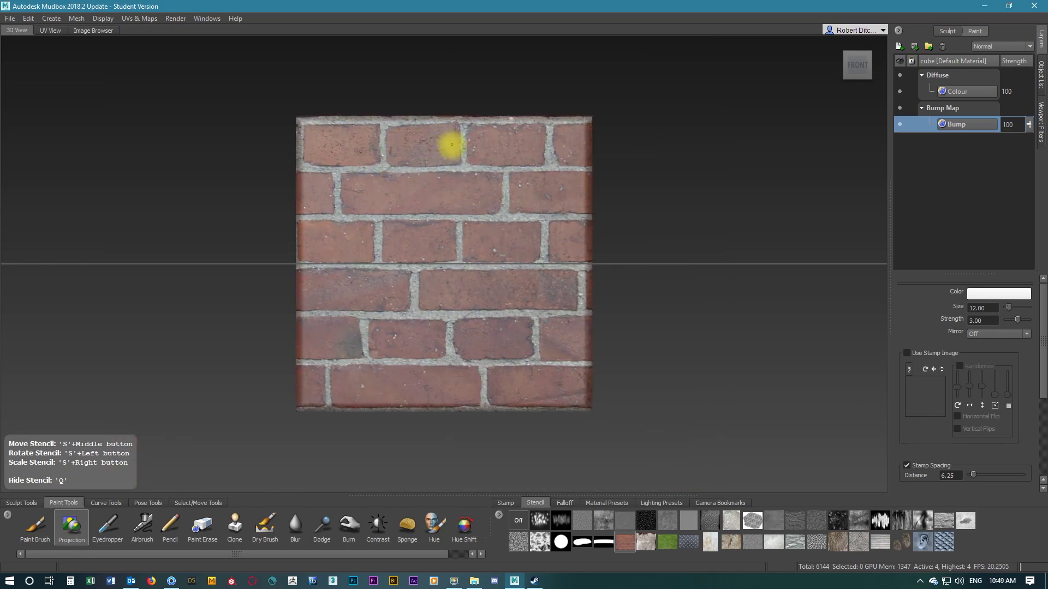
key("q")
key("q")
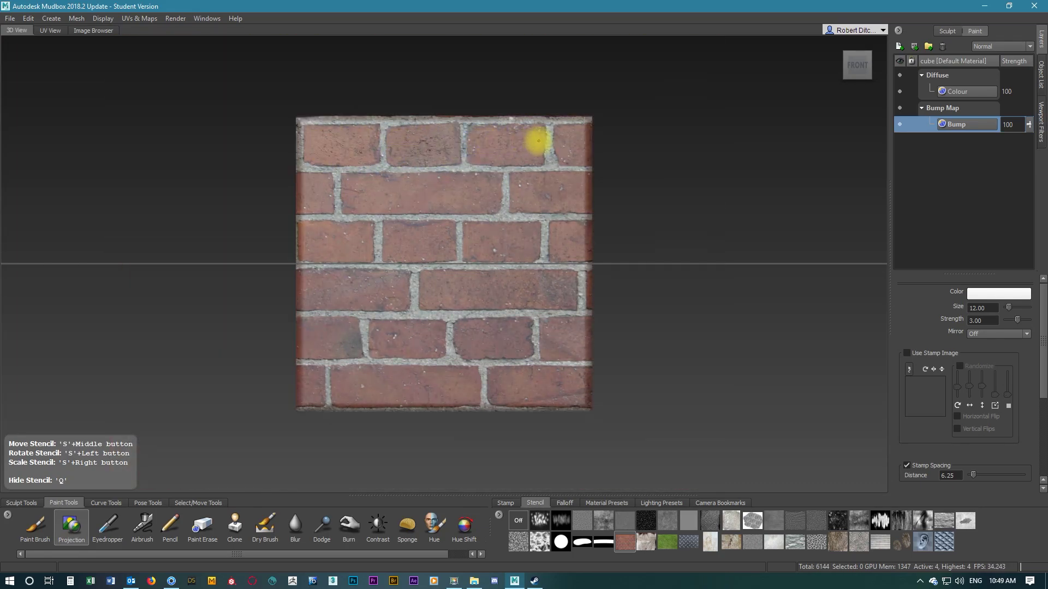
key("q")
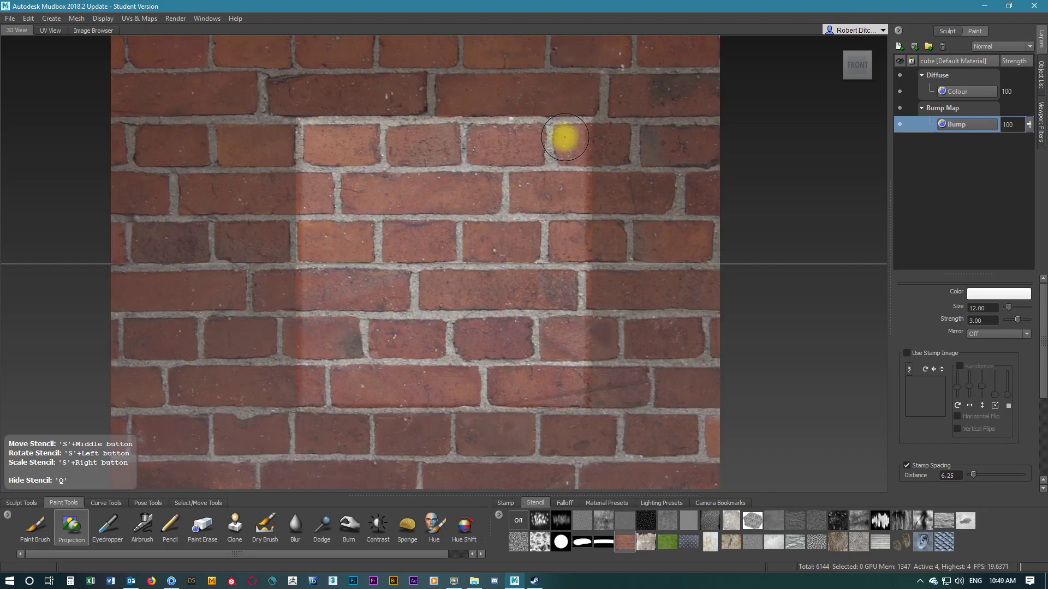
key("q")
key("q")
key("q")
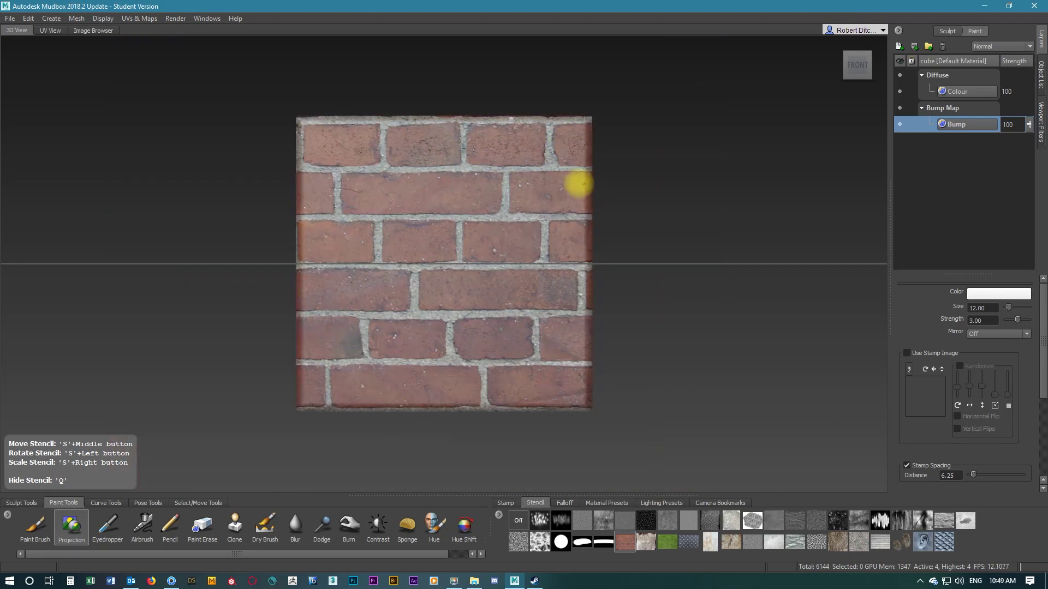
key("q")
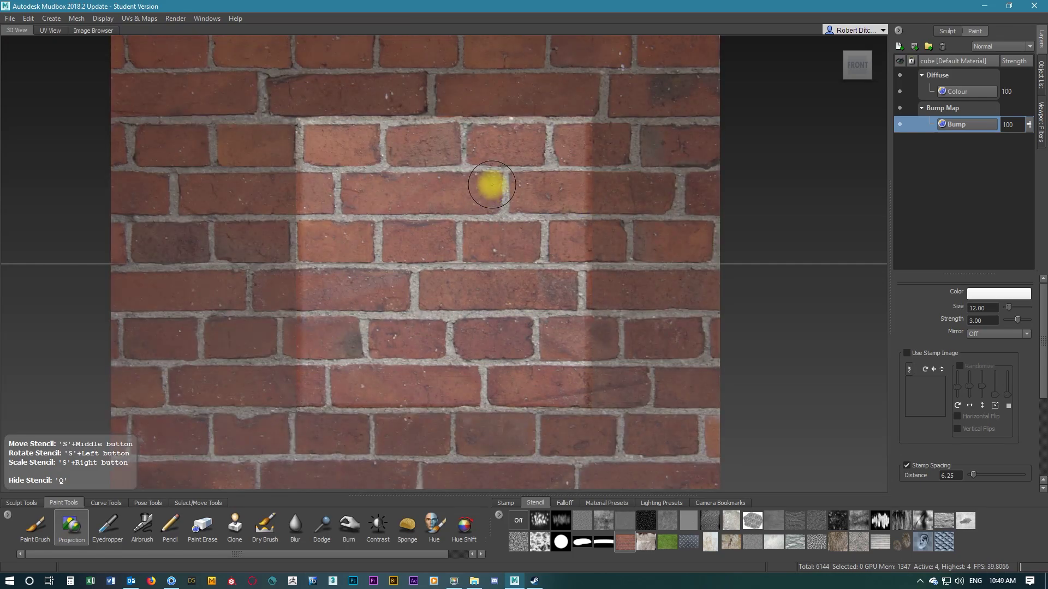
key("q")
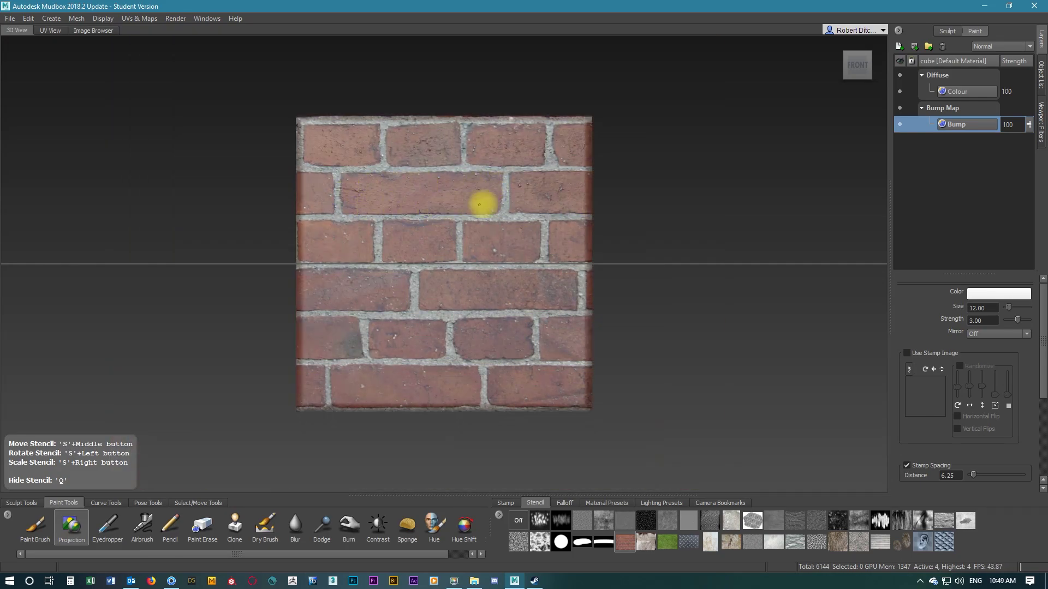
key("q")
key("q")
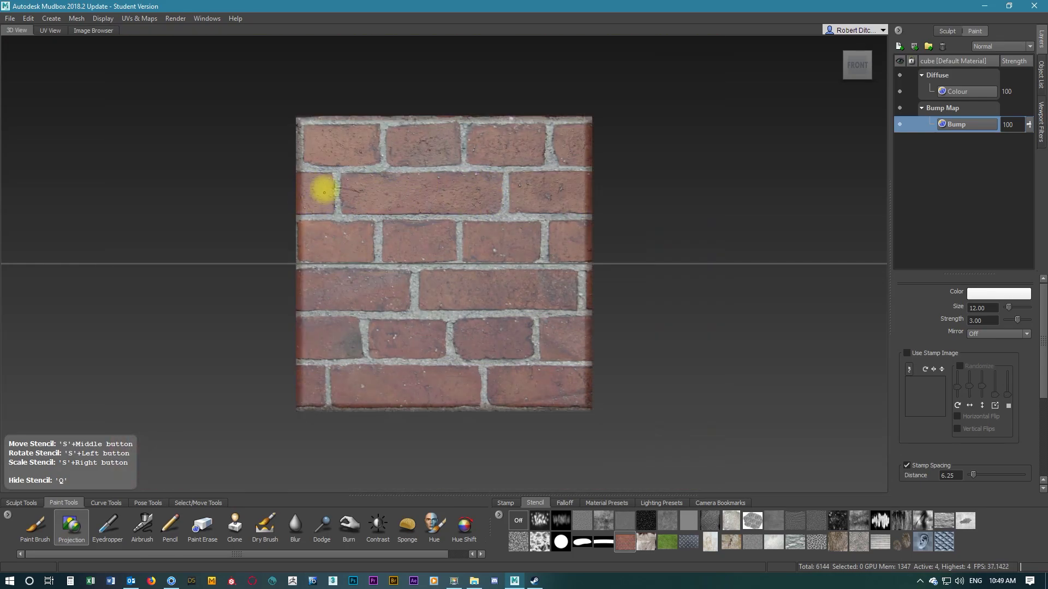
key("q")
key("q")
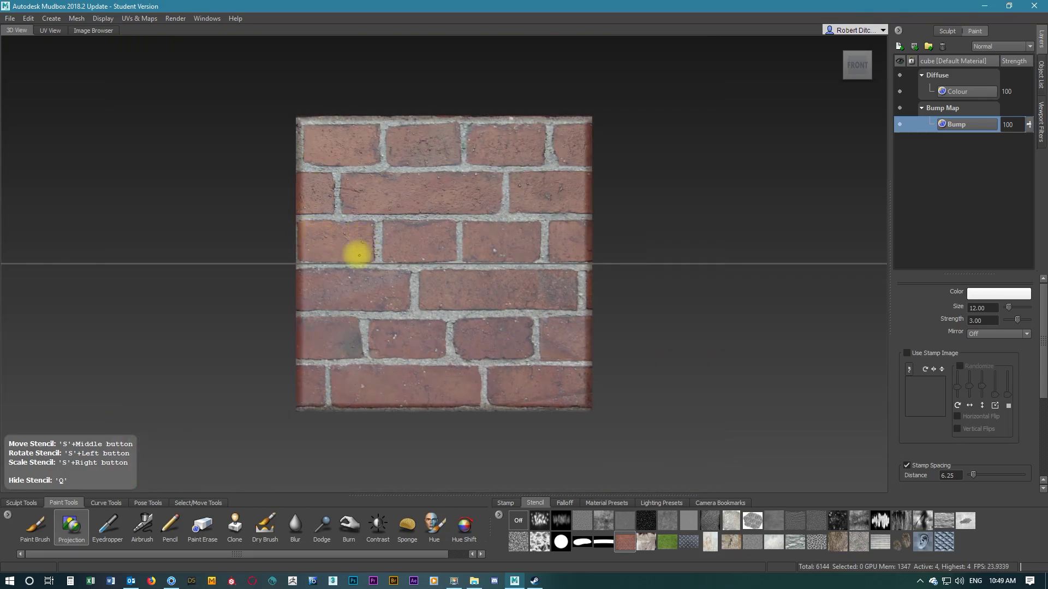
key("q")
key("q")
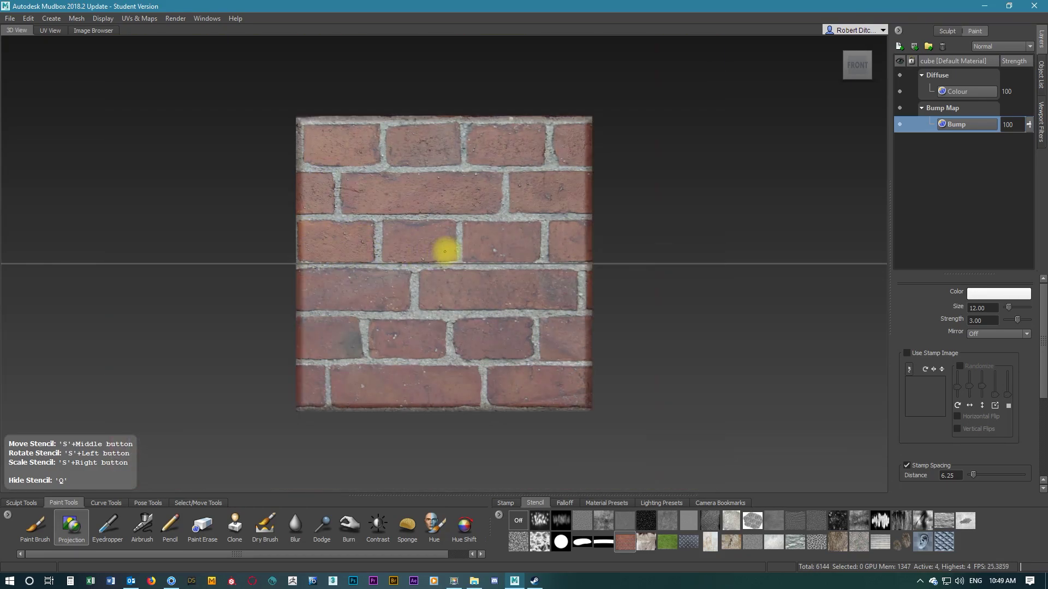
key("q")
key("q")
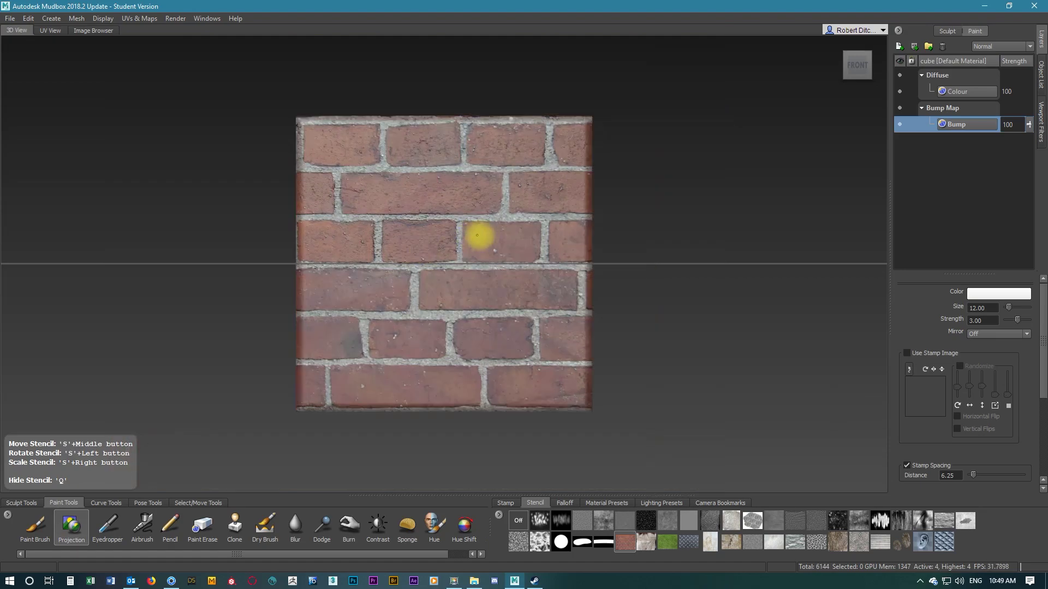
key("q")
key("q")
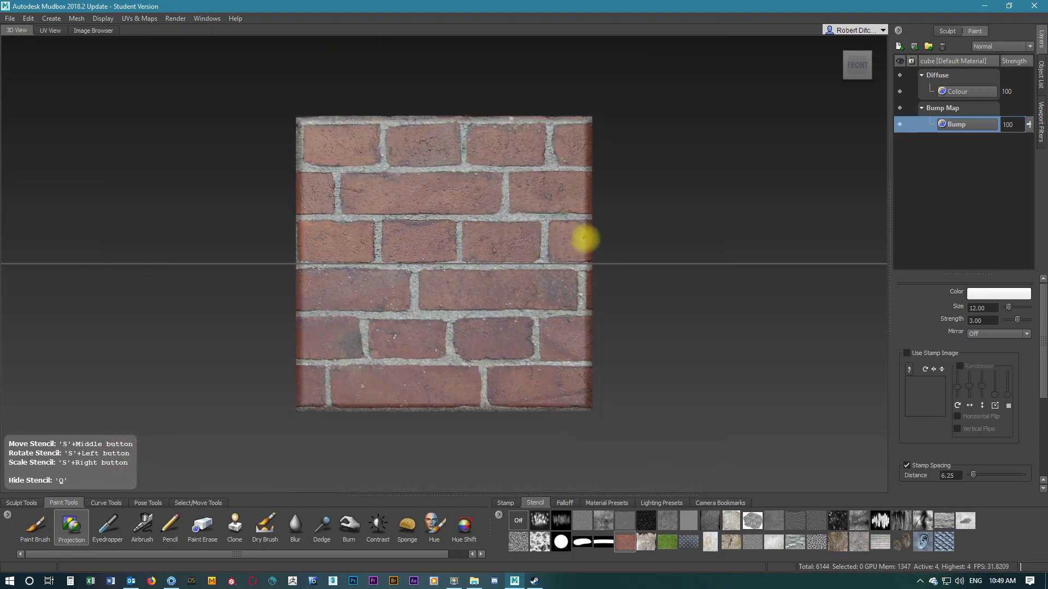
key("q")
key("q")
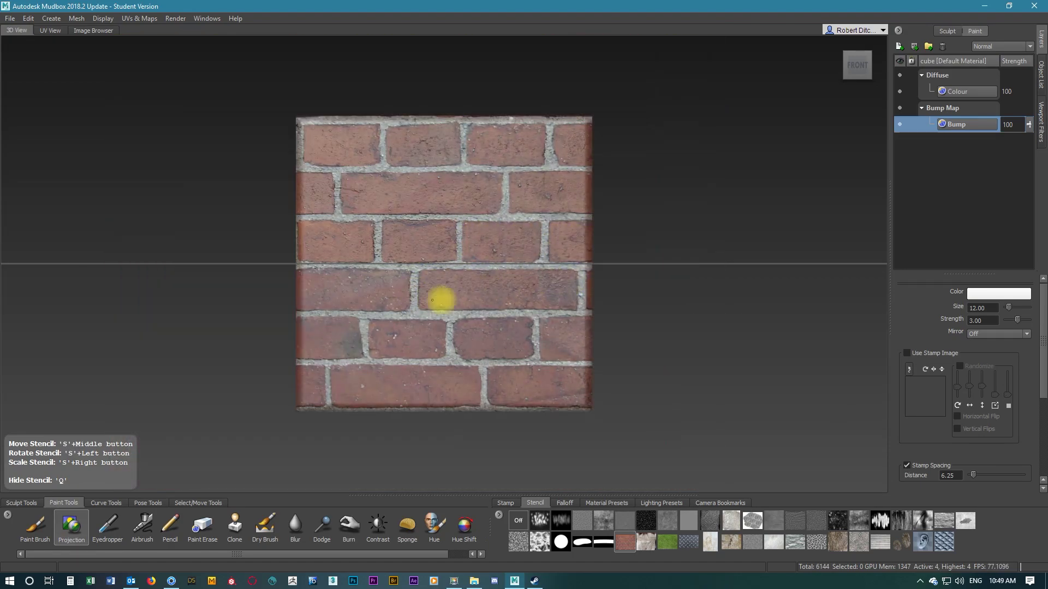
key("q")
key("q")
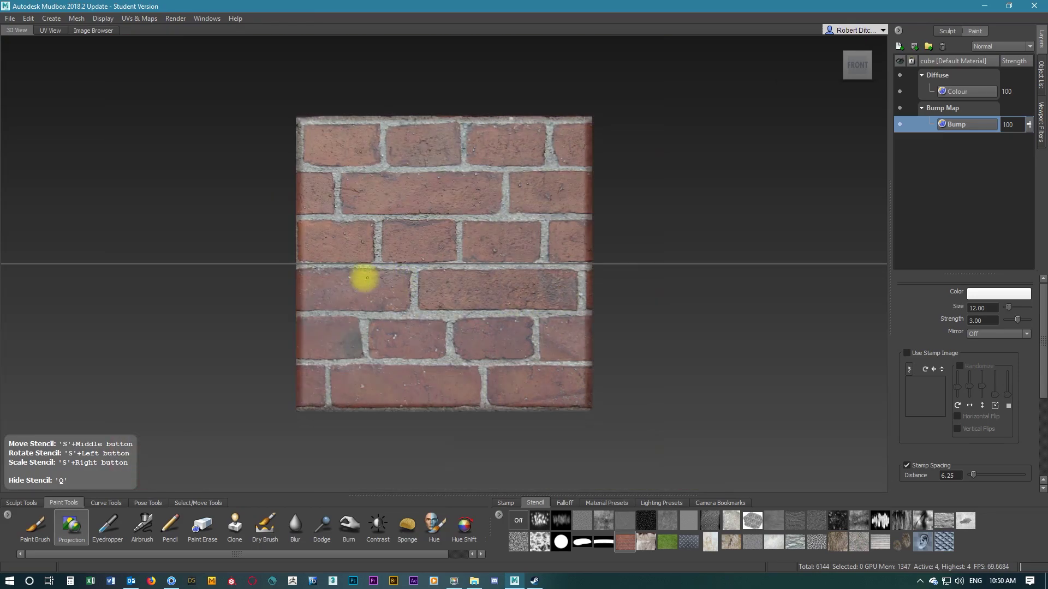
key("q")
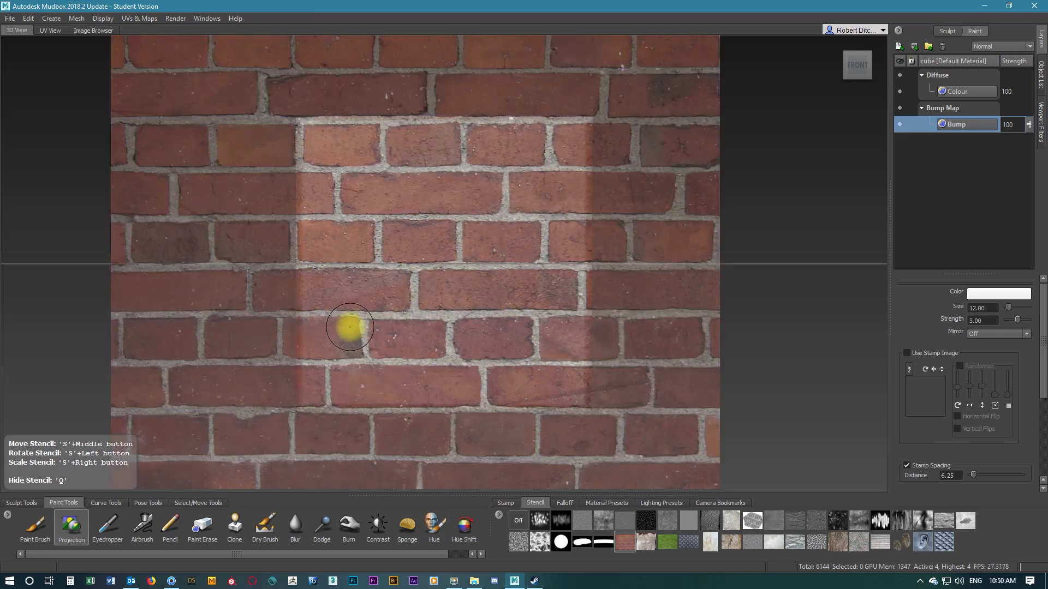
key("q")
key("q")
key("q")
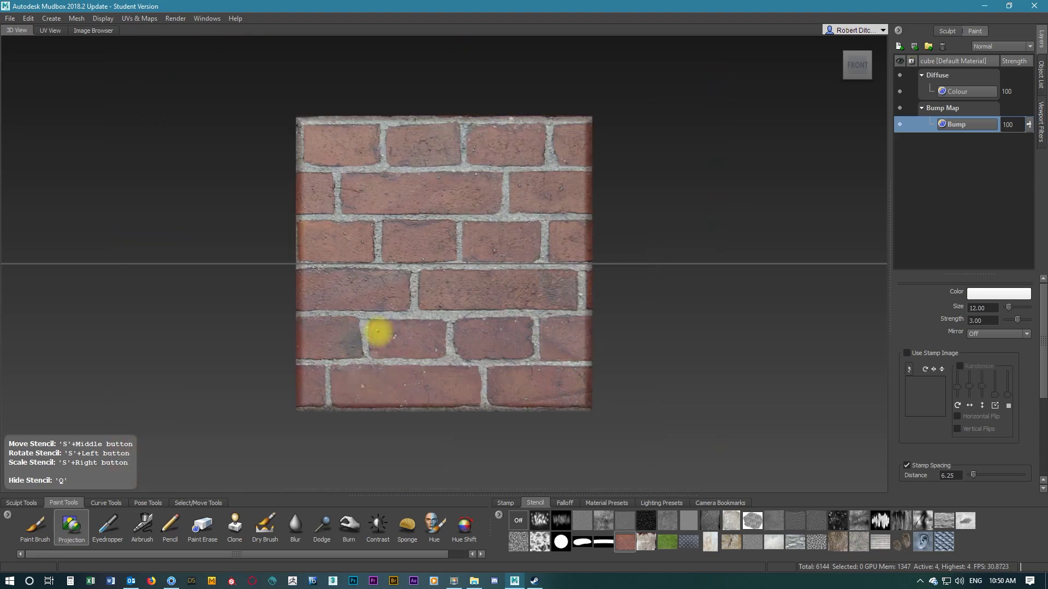
key("q")
key("q")
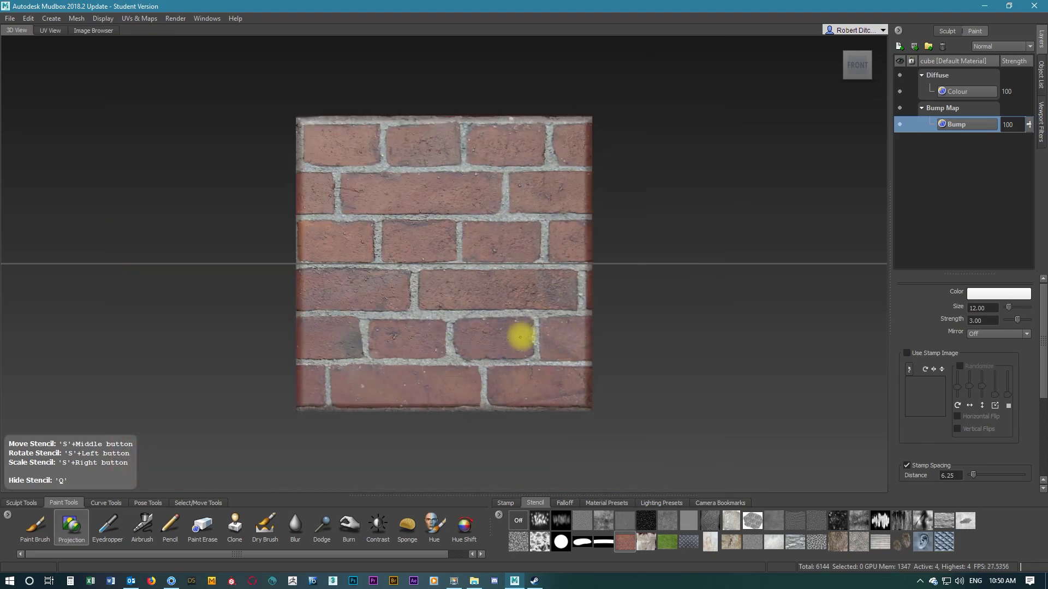
key("q")
key("q")
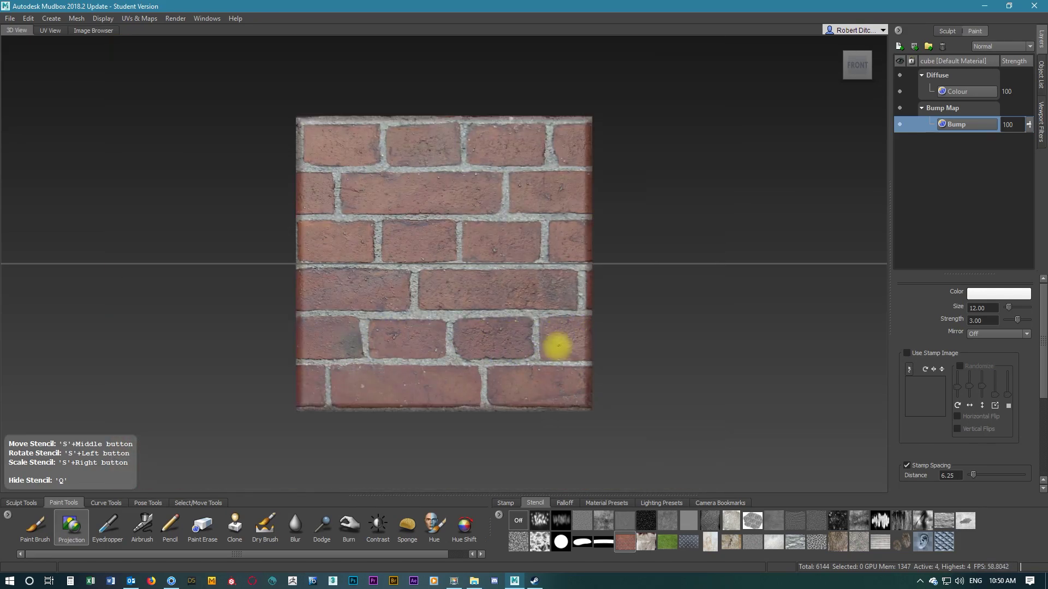
key("q")
key("q")
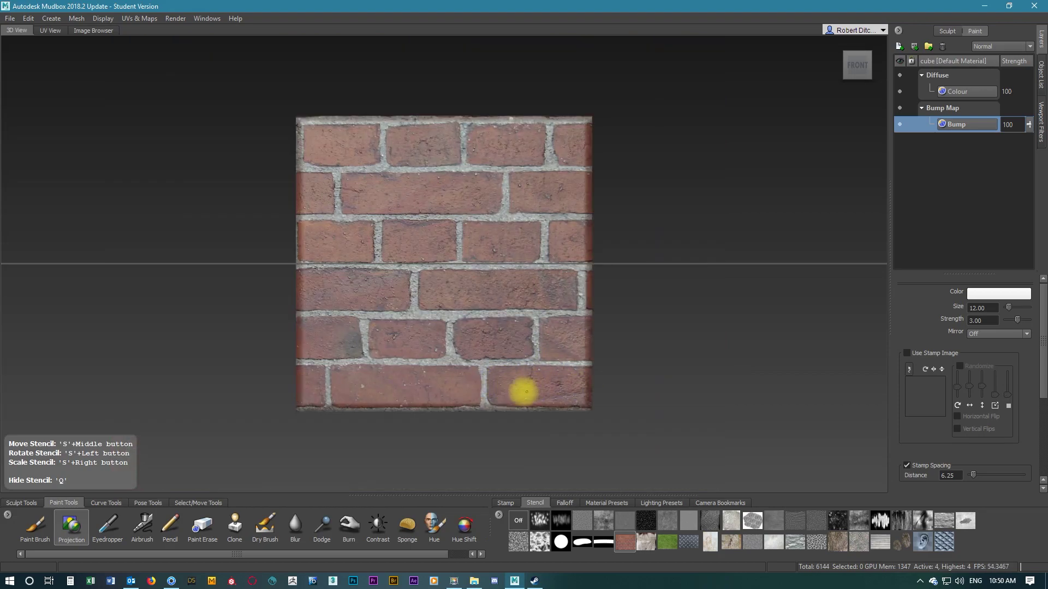
- Paint finer bump detail along the mortar lines at size 3, strength 6, checking the stencil
key("q")
key("q")
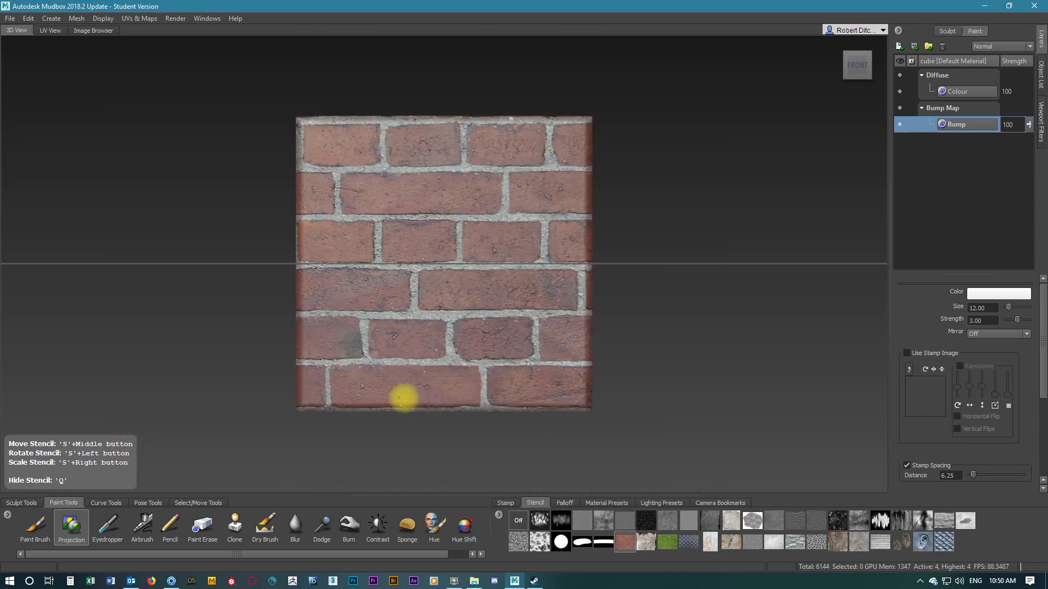
key("q")
key("q")
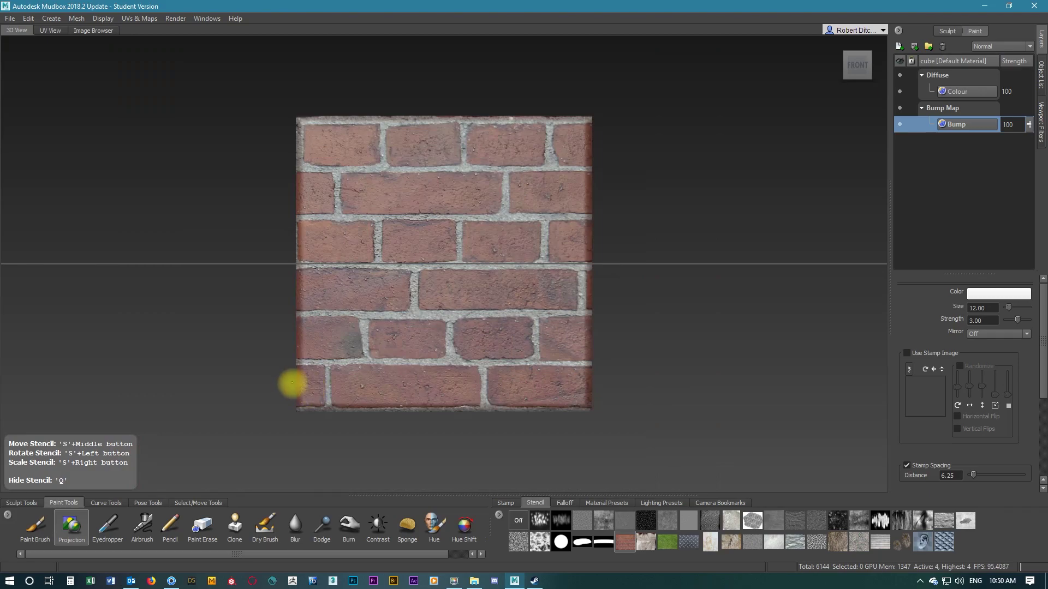
key("q")
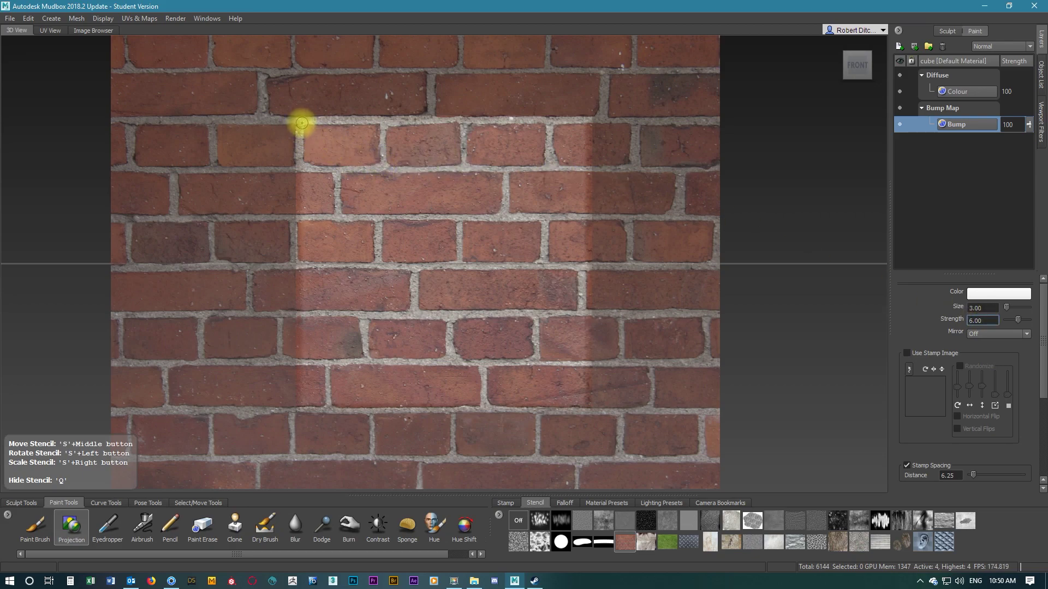
key("q")
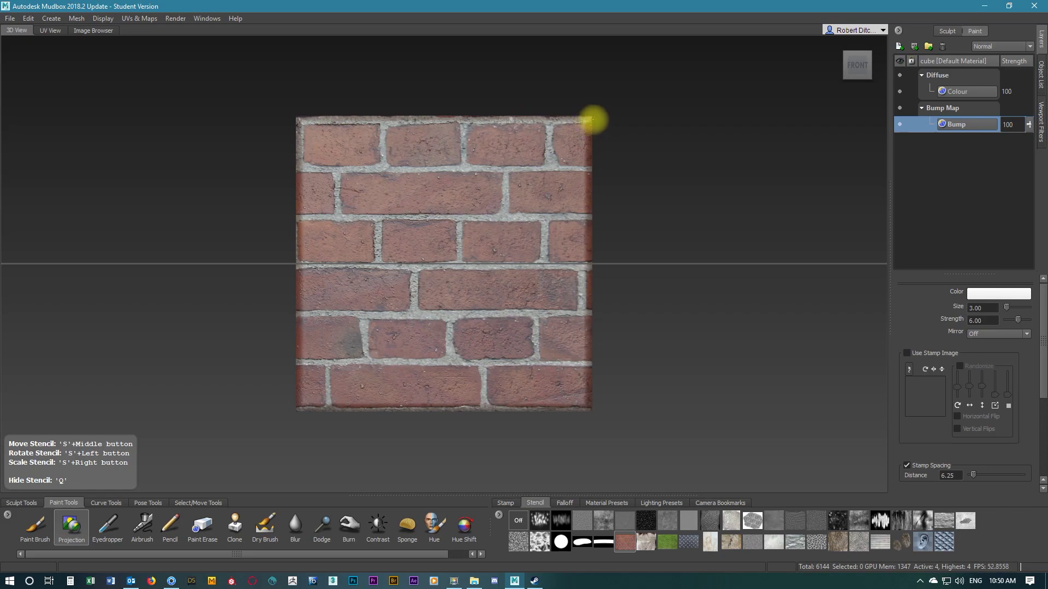
key("q")
key("q")
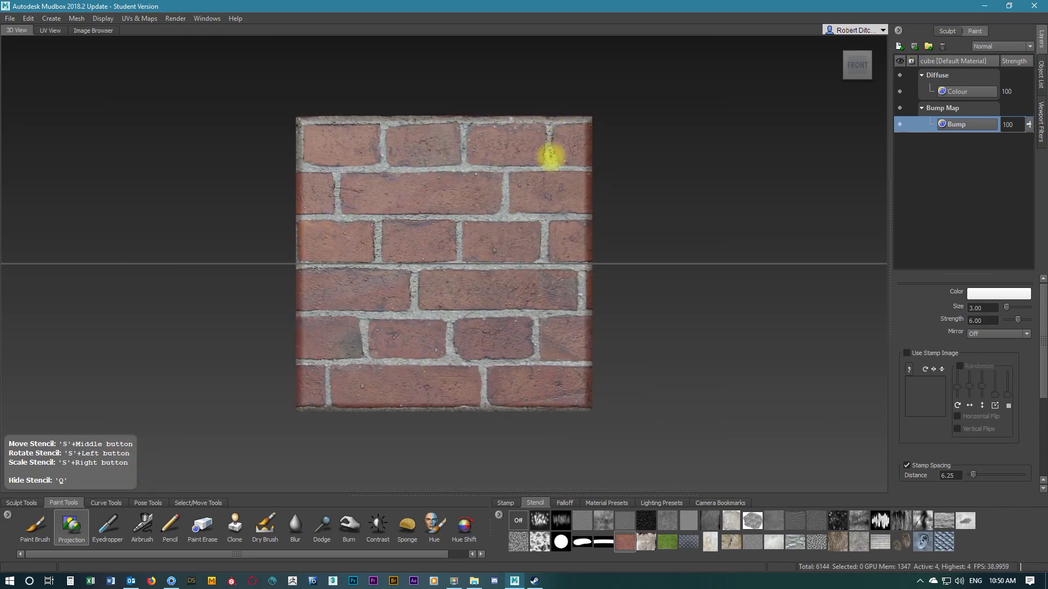
key("q")
key("q")
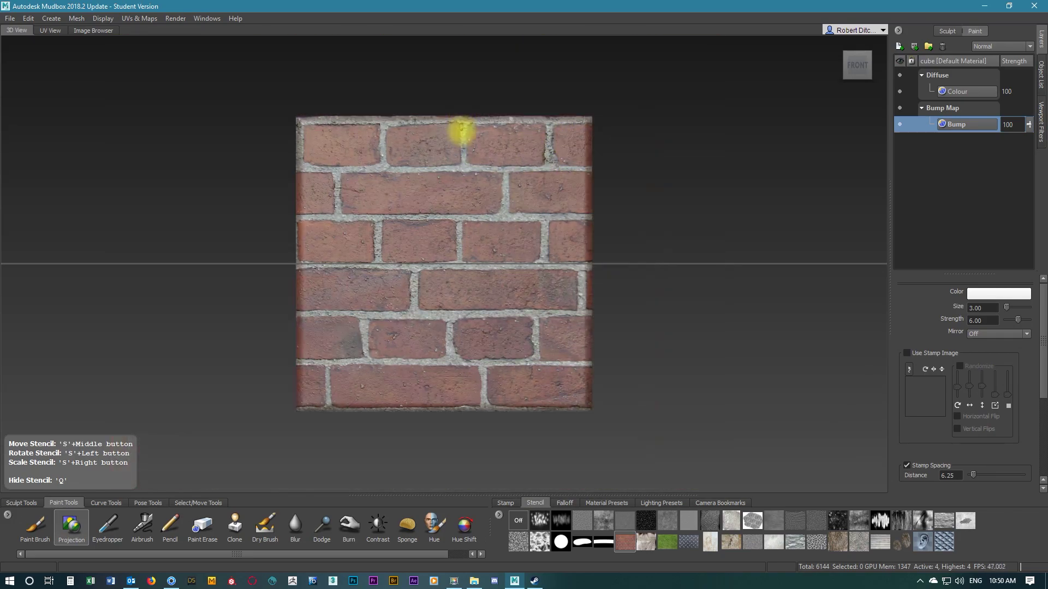
key("q")
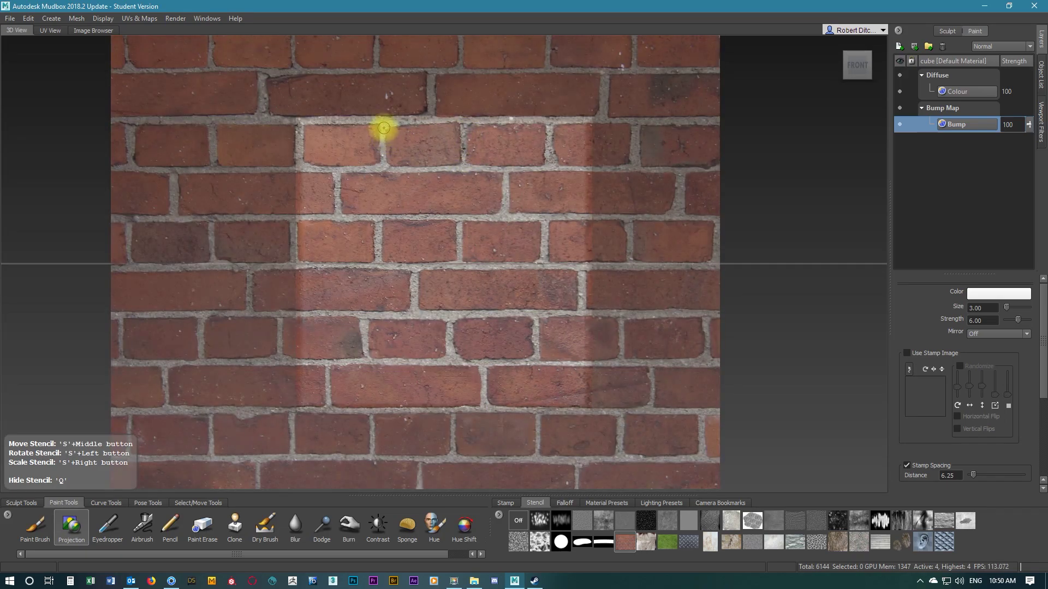
key("q")
key("q")
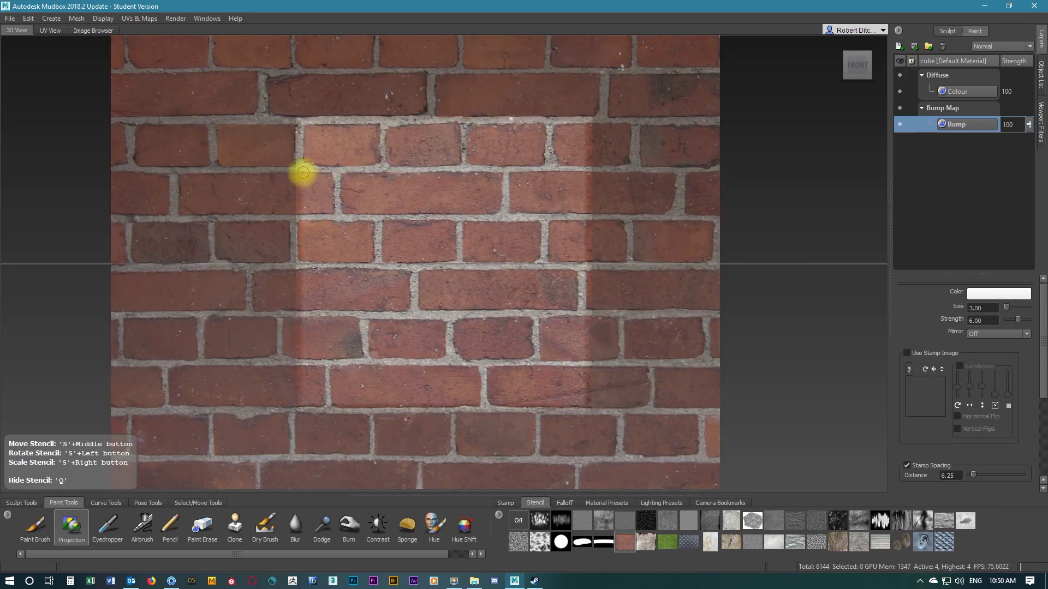
key("q")
key("q")
key("q")
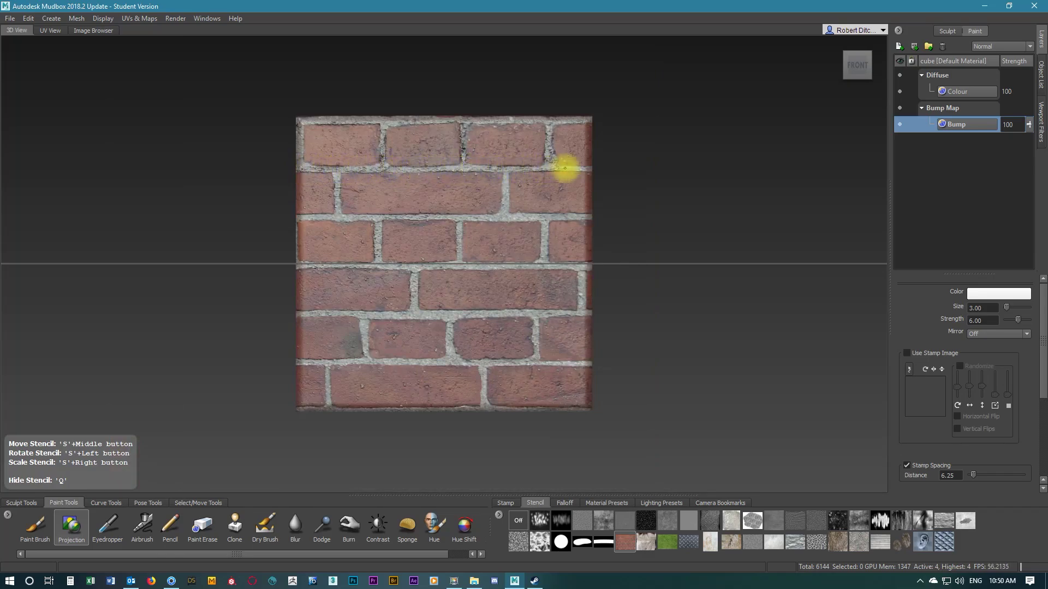
key("q")
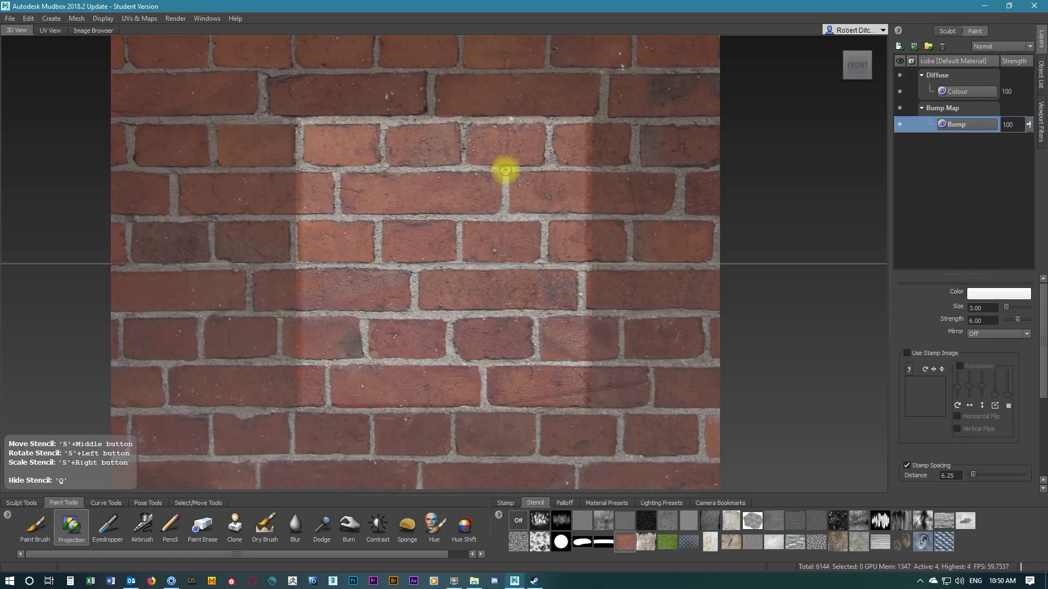
key("q")
key("q")
key("q")
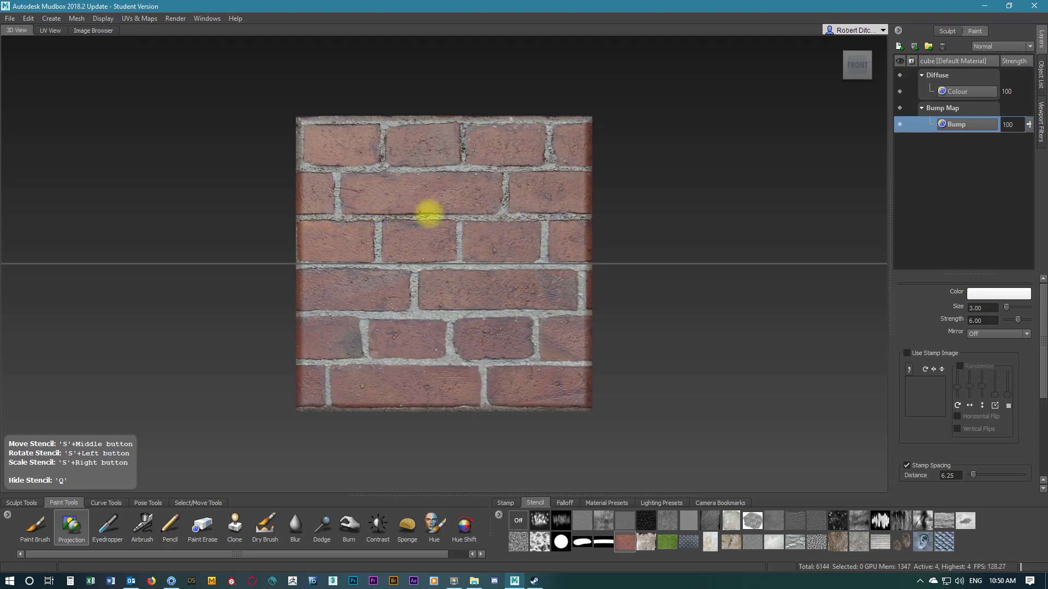
key("q")
key("q")
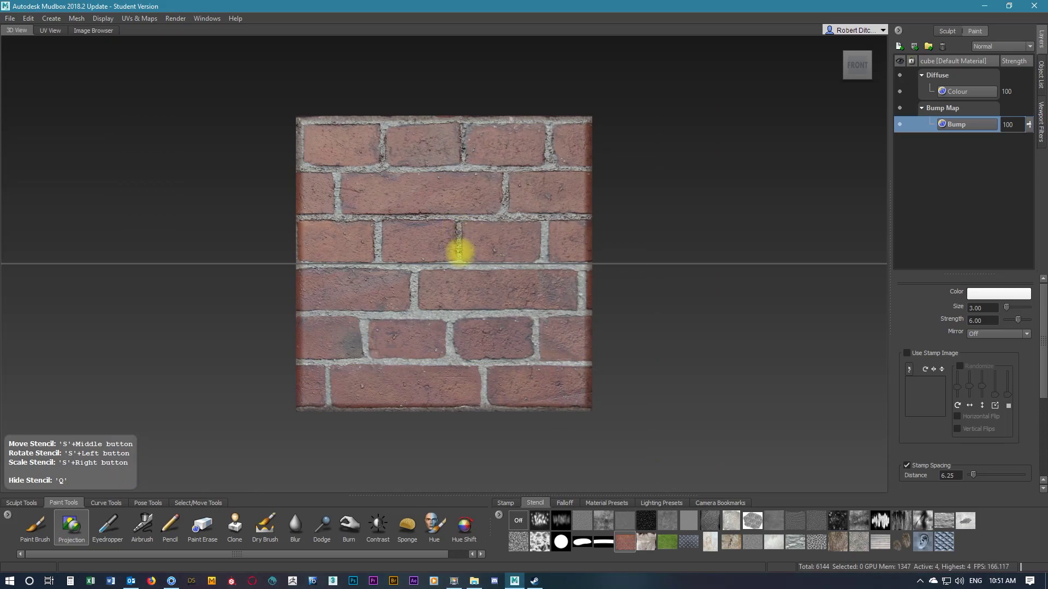
key("q")
key("q")
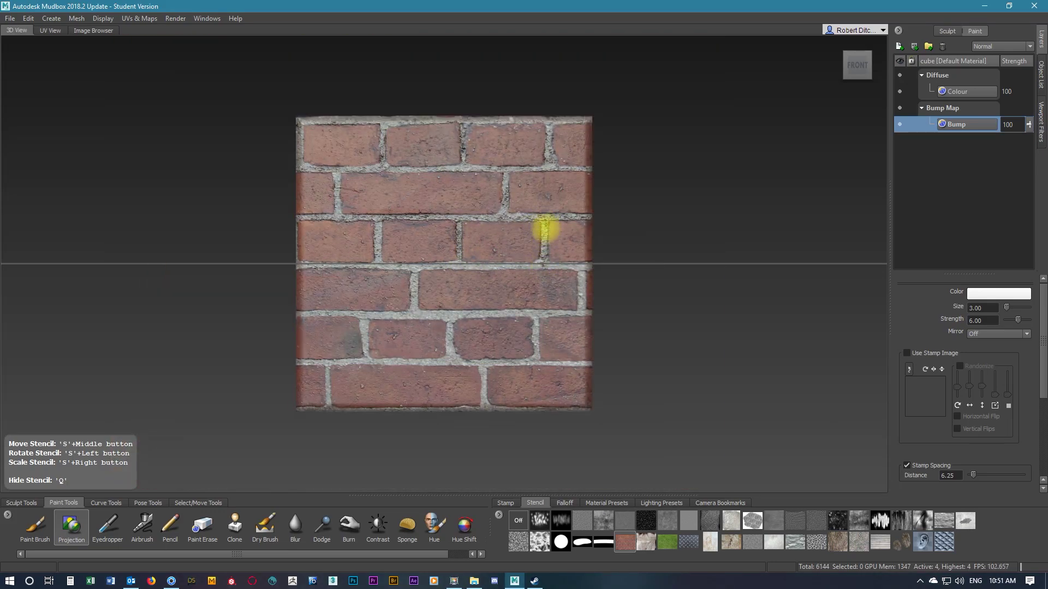
key("q")
key("q")
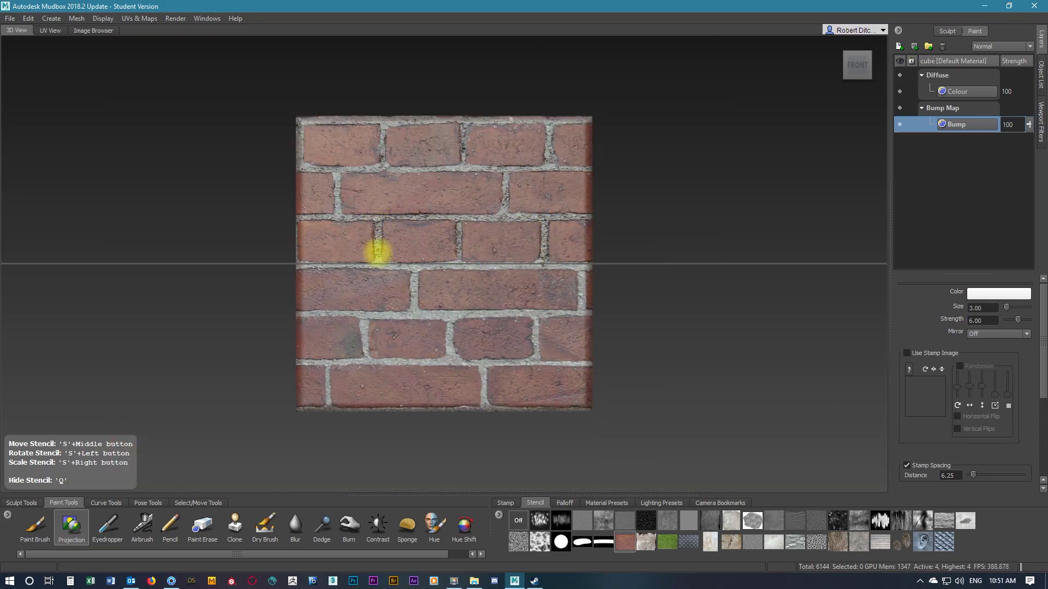
key("q")
key("q")
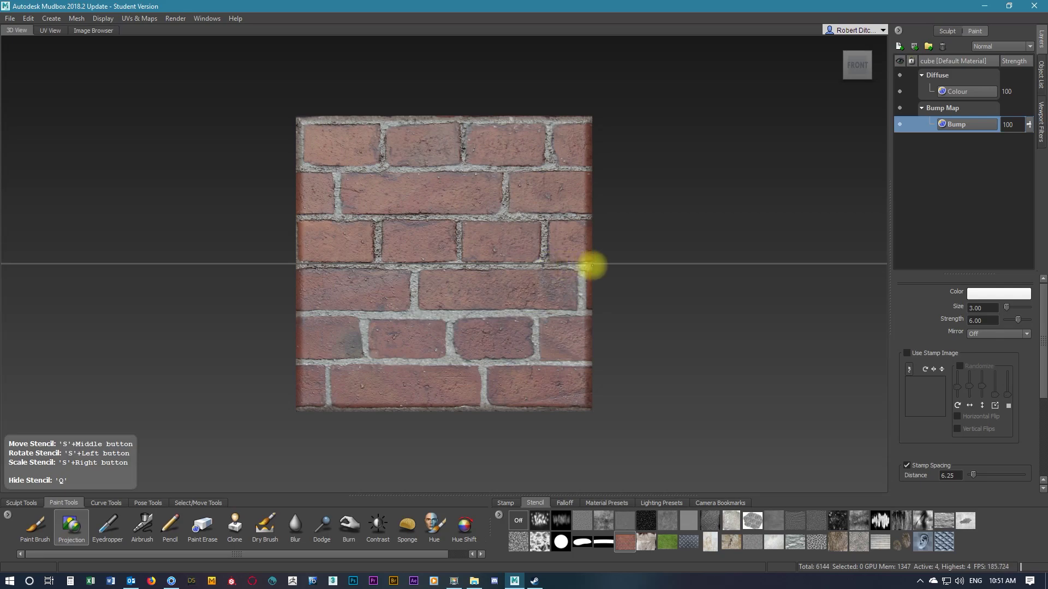
key("q")
key("q")
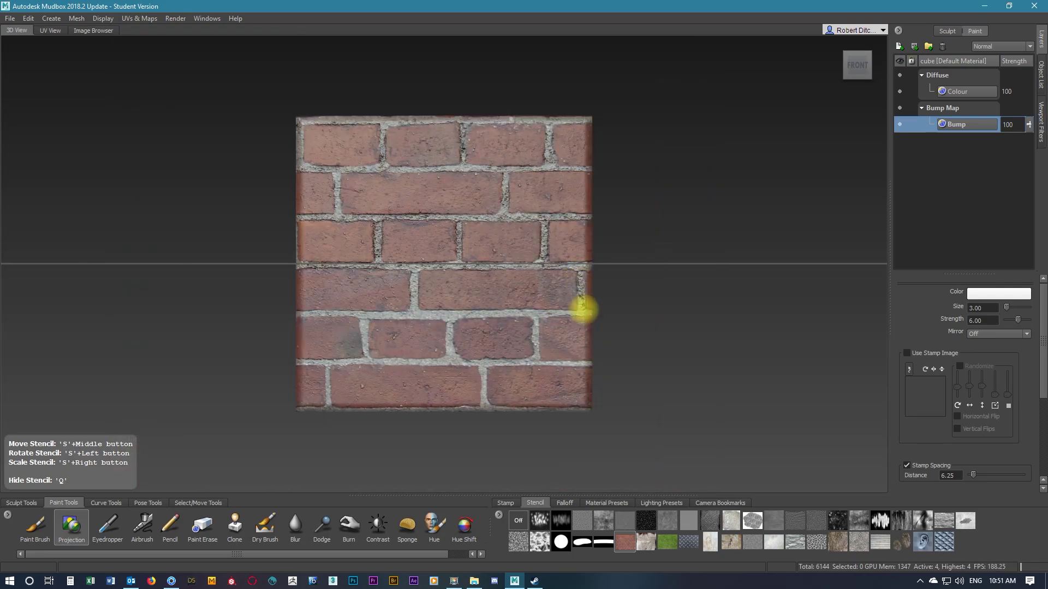
key("q")
key("q")
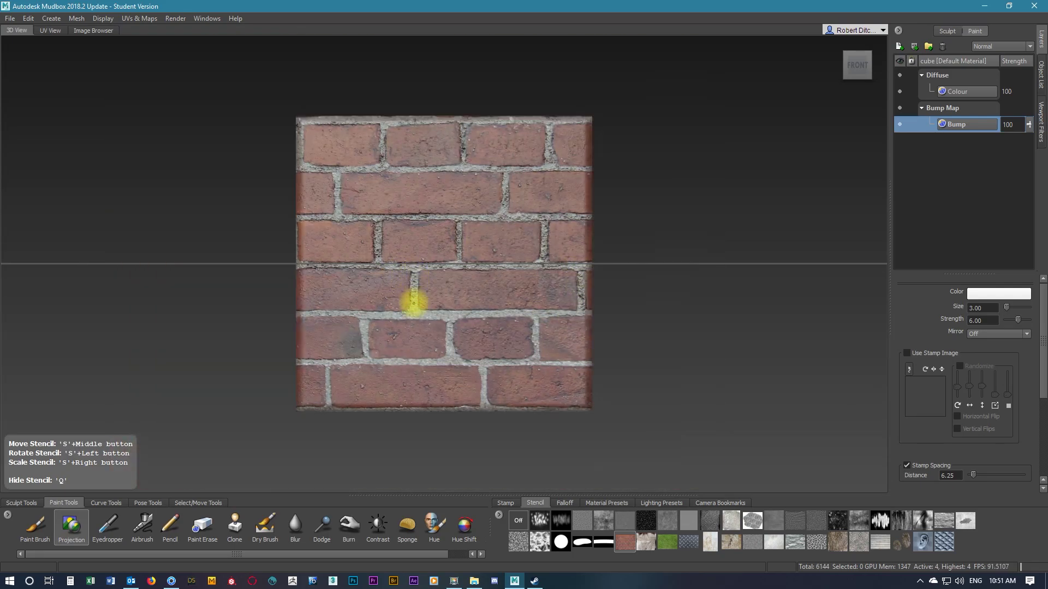
key("q")
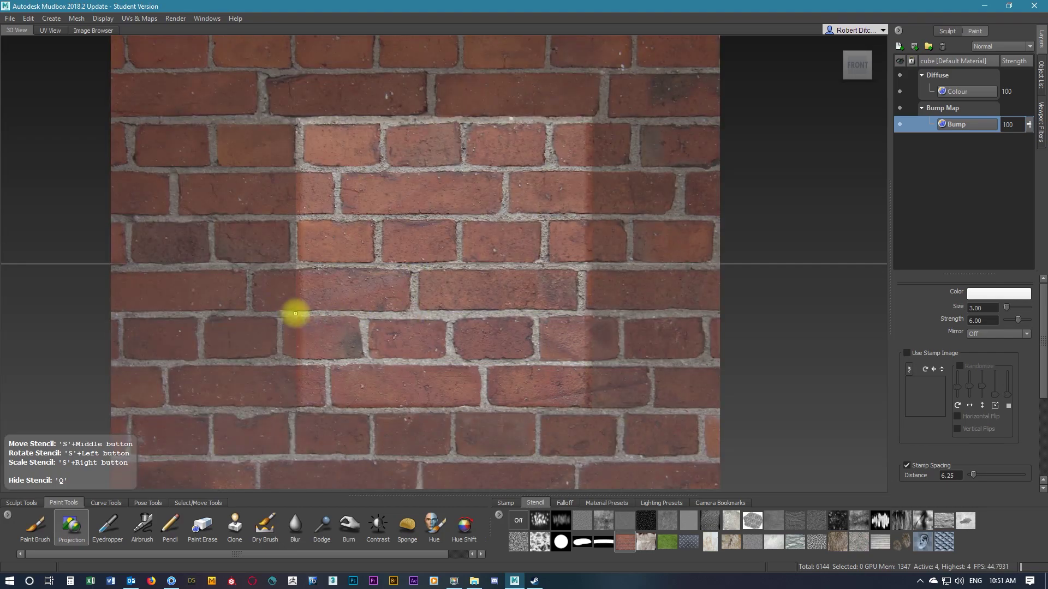
key("q")
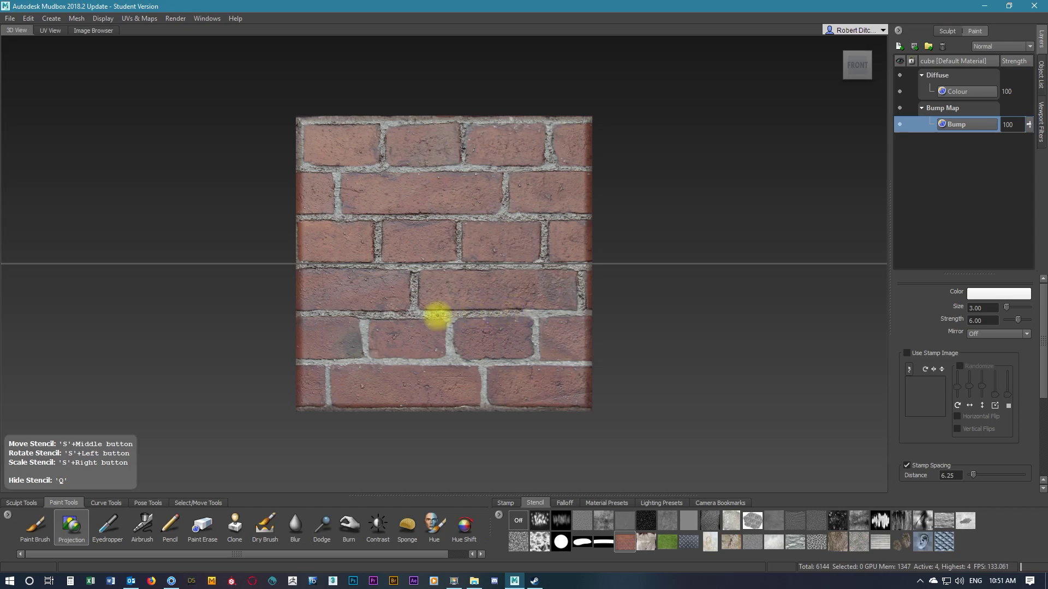
key("q")
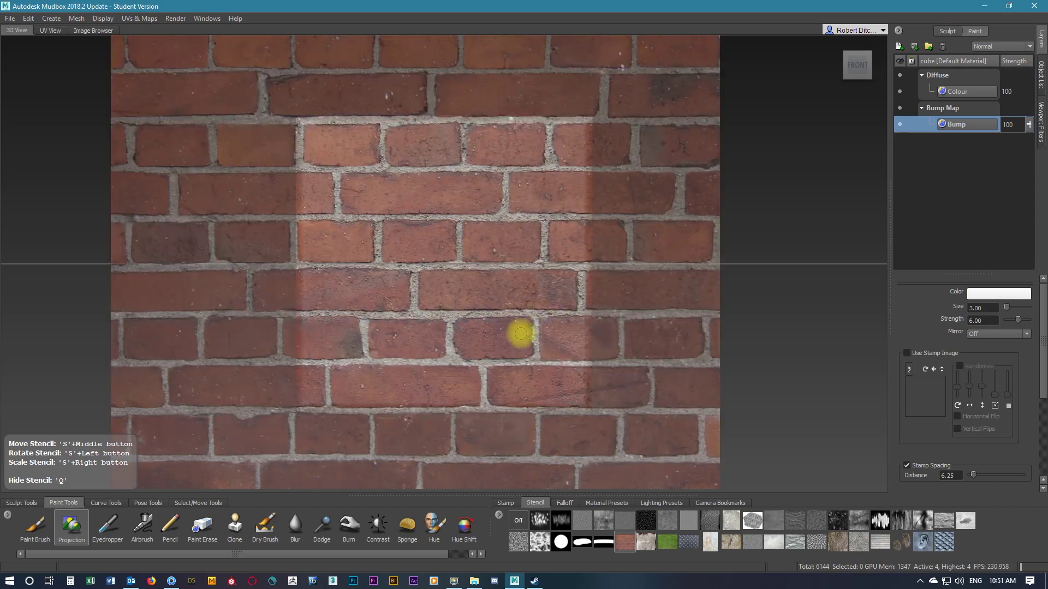
key("q")
key("q")
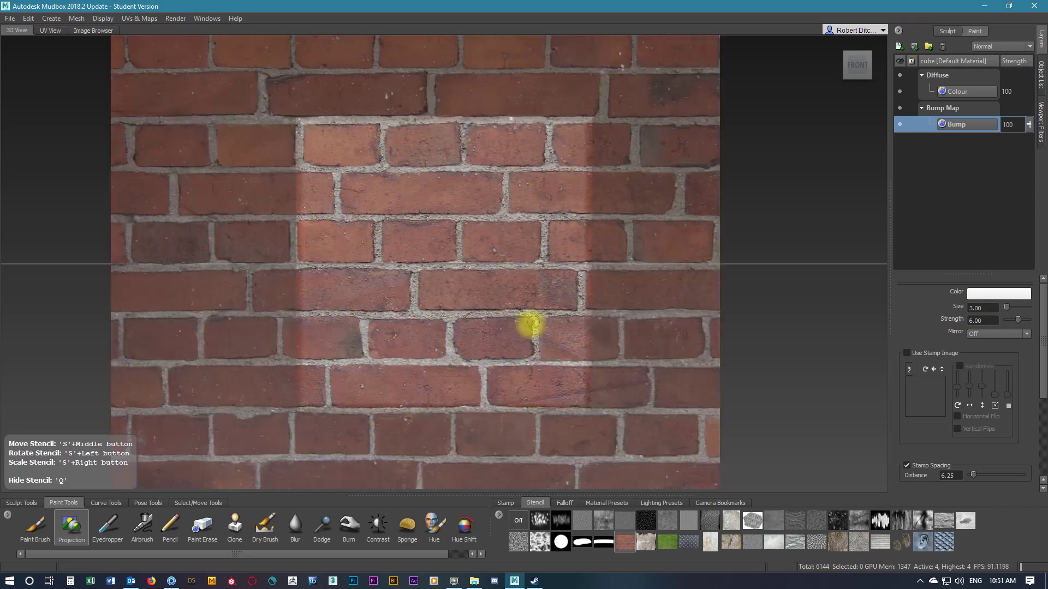
key("q")
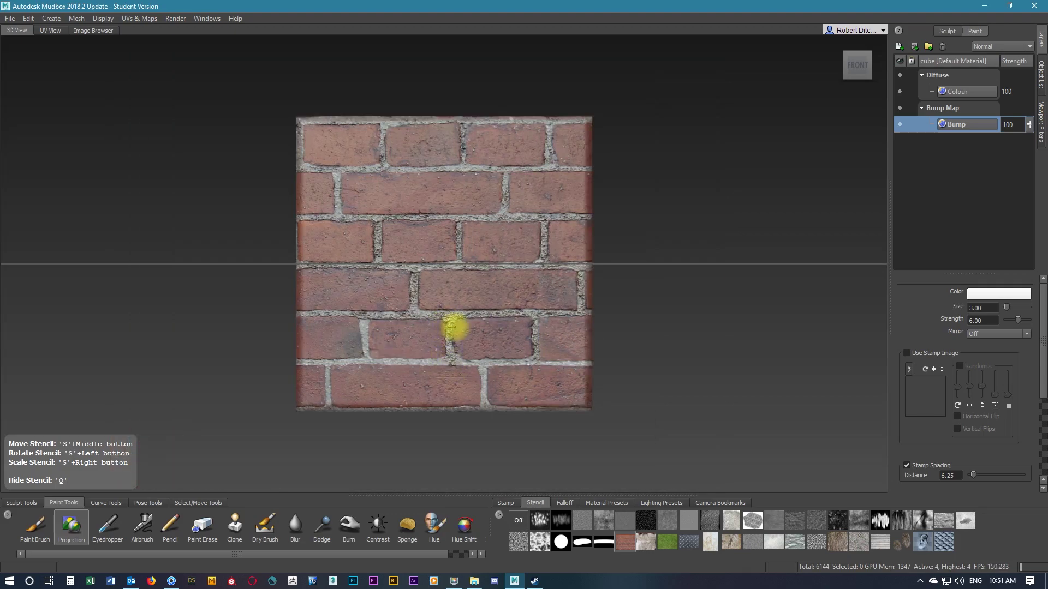
key("q")
key("q")
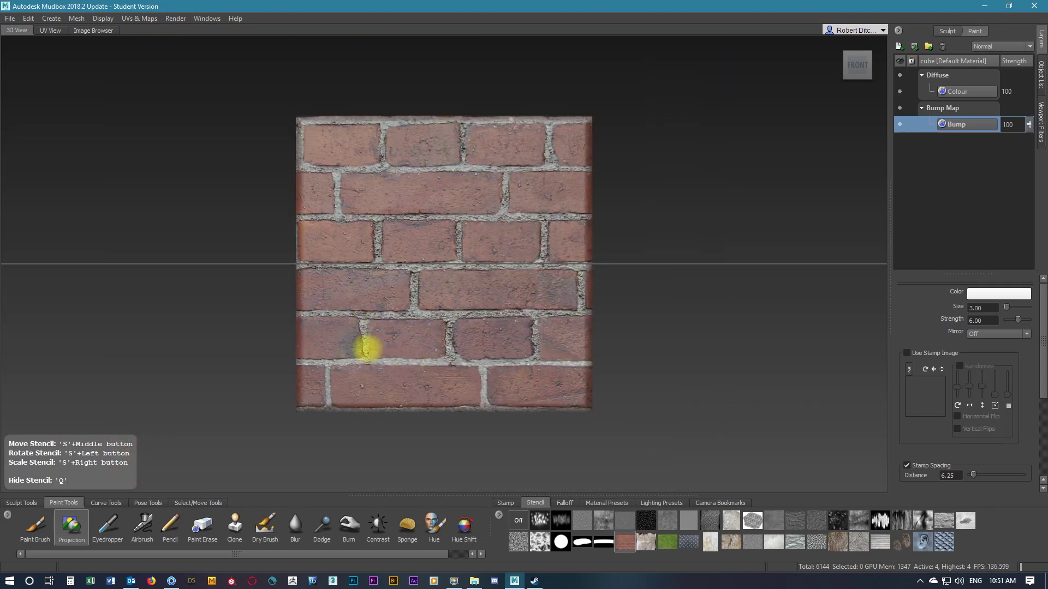
key("q")
key("q")
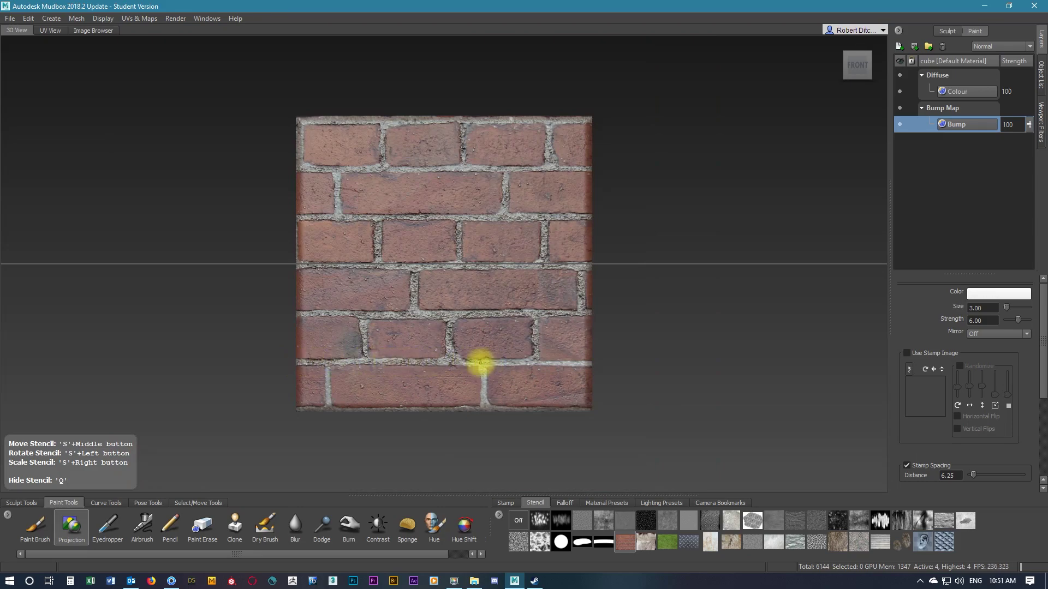
key("q")
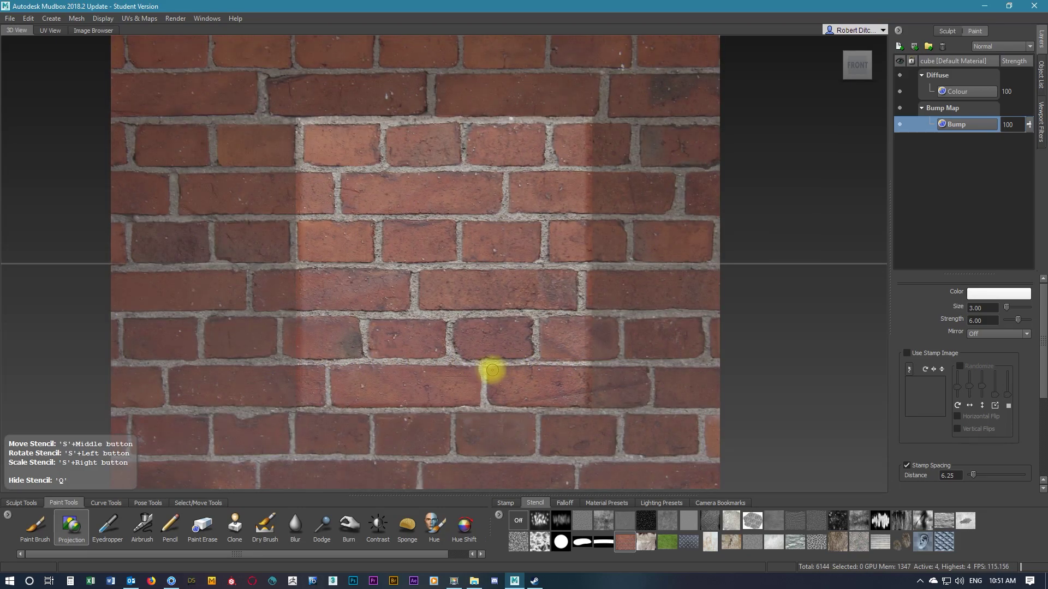
key("q")
key("q")
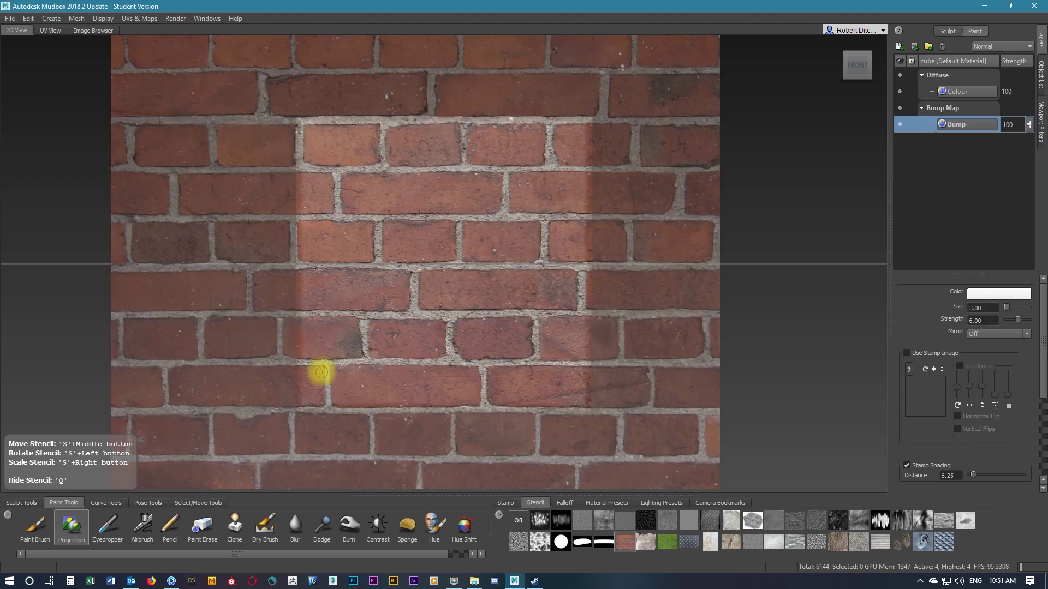
key("q")
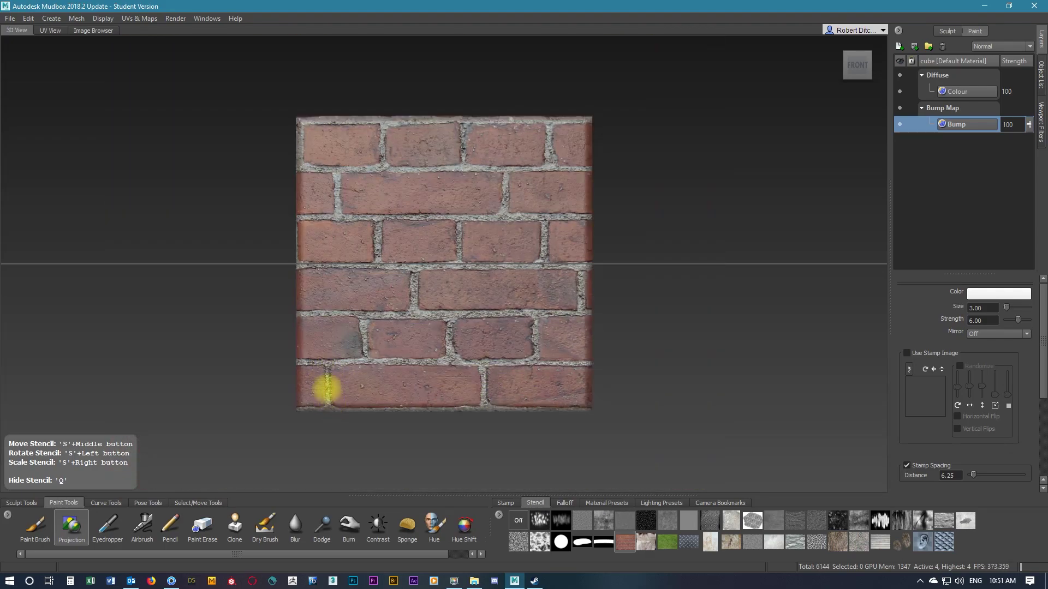
key("q")
key("q")
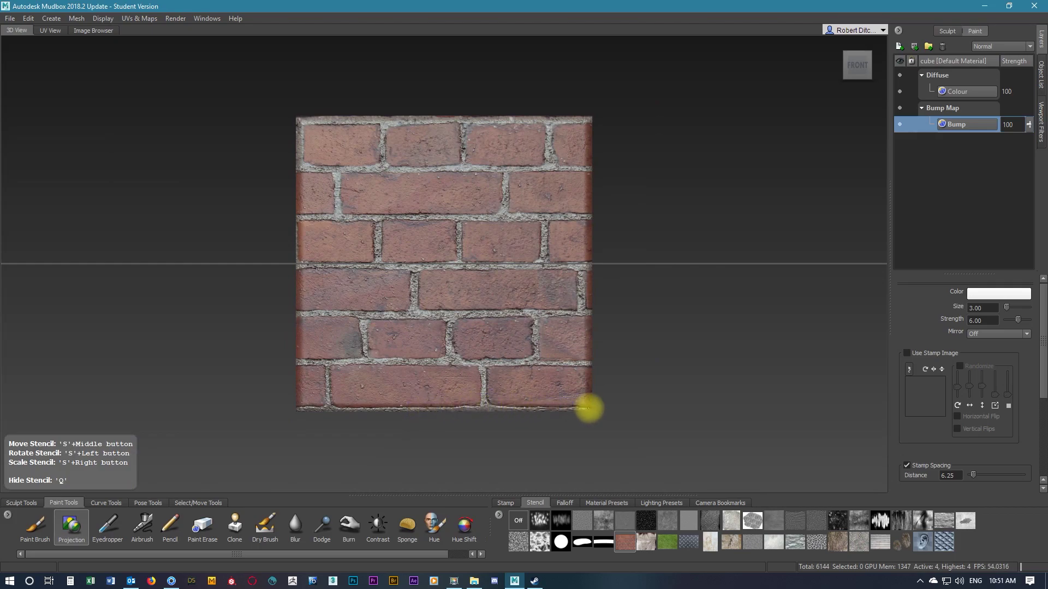
key("q")
key("q")
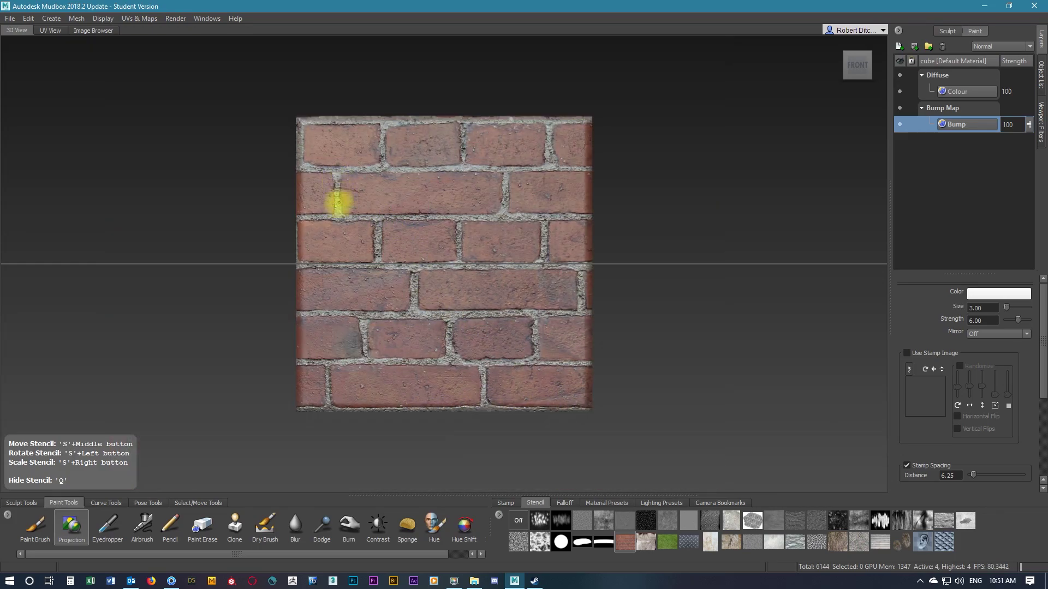
key("q")
key("q")
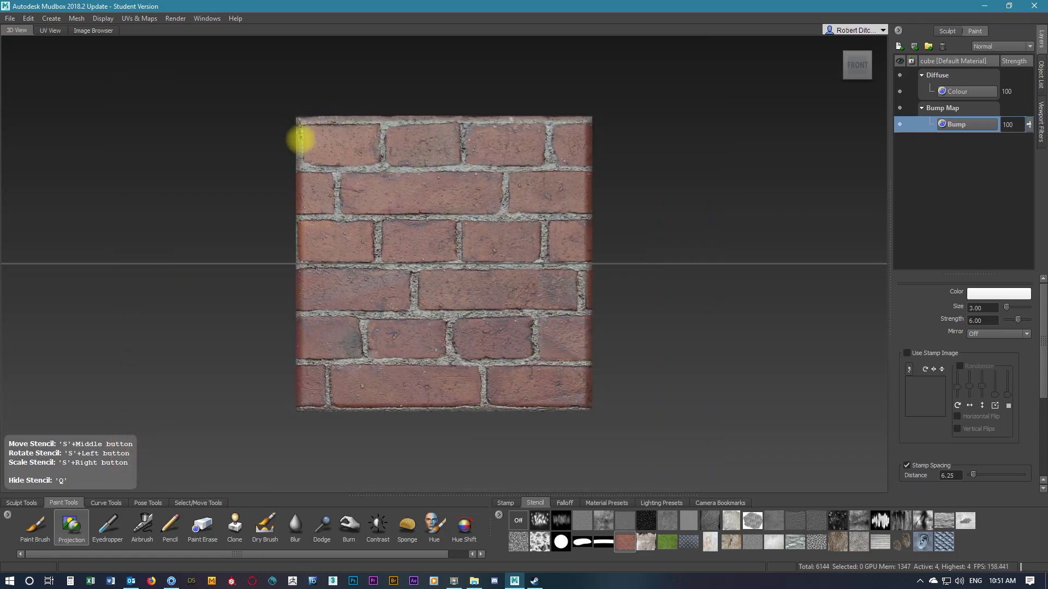
key("q")
key("q")
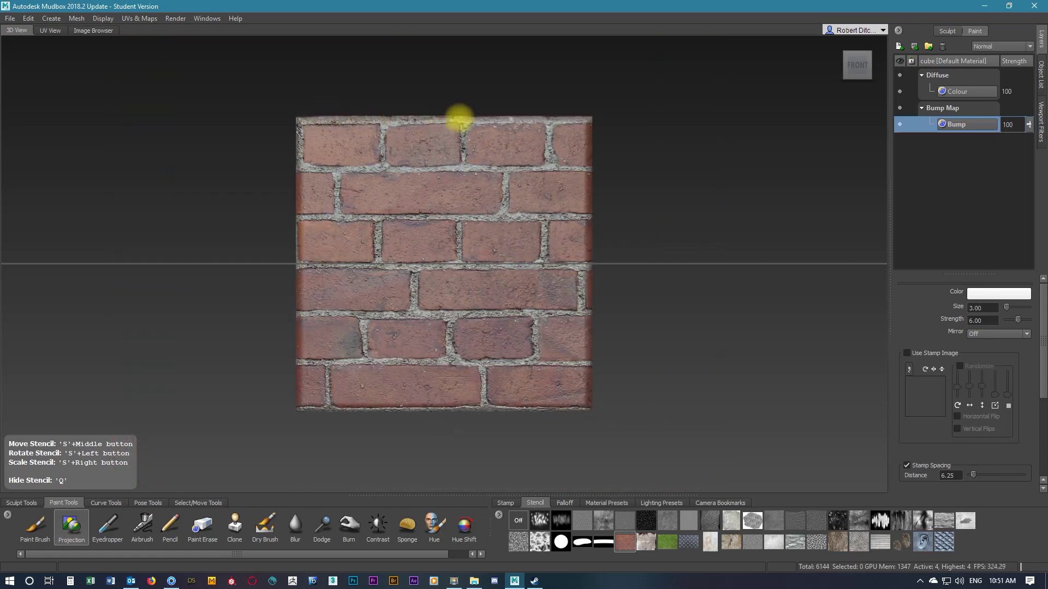
key("q")
key("q")
key("q")
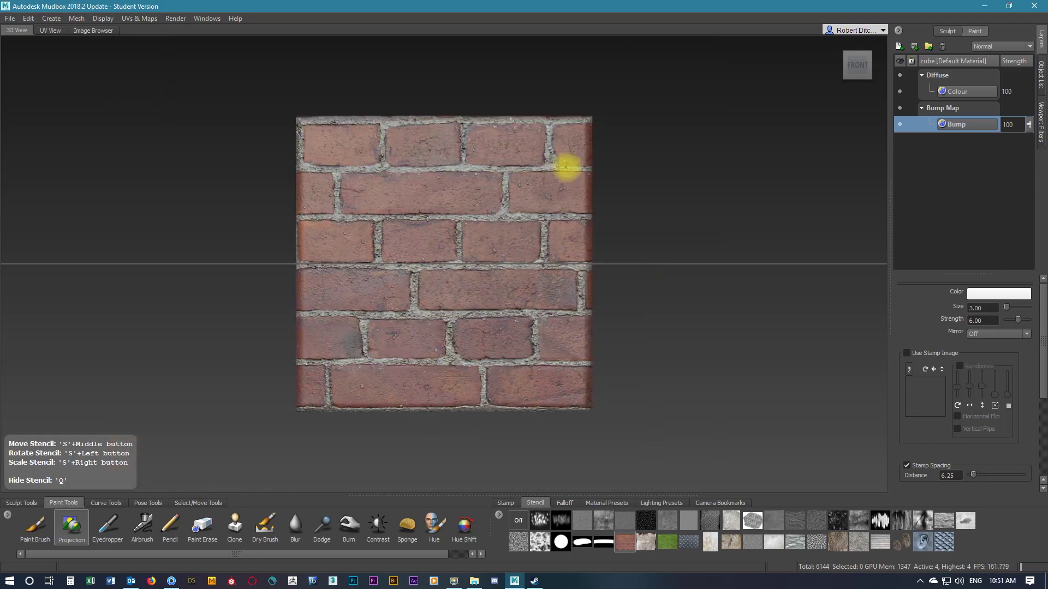
key("q")
key("q")
key("q")
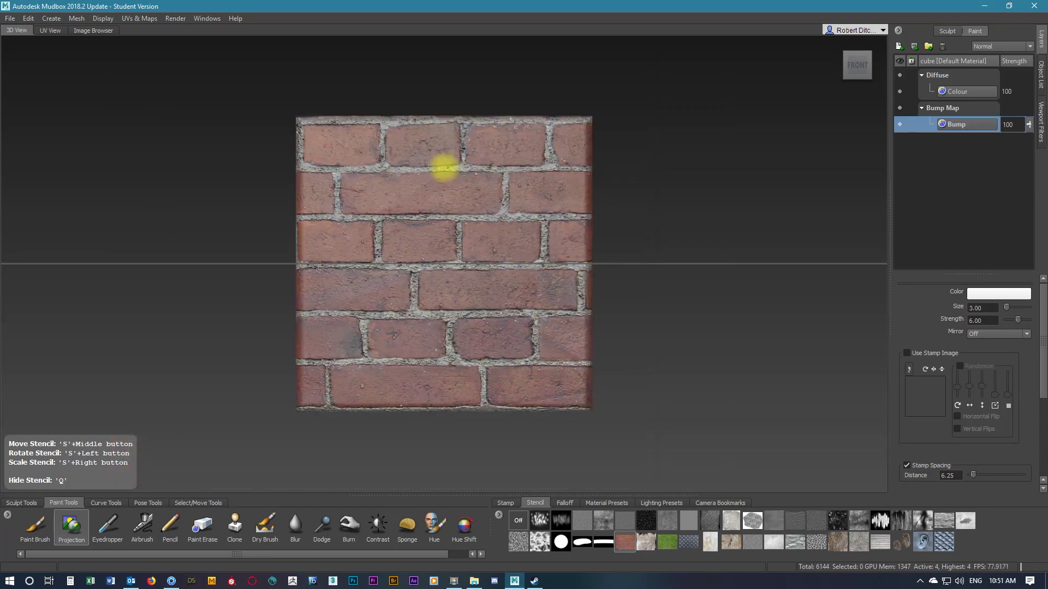
key("q")
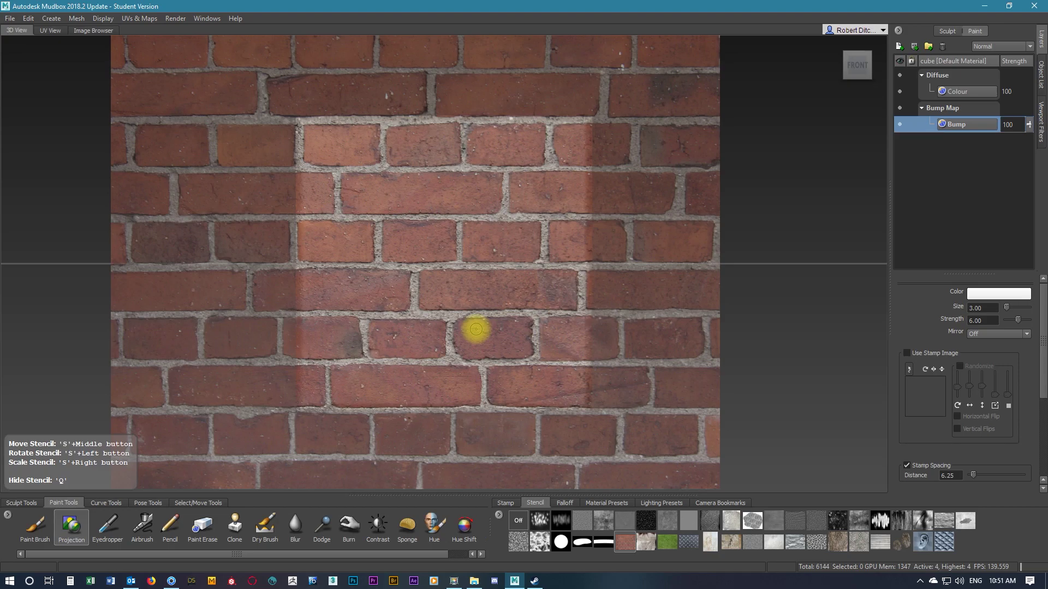
- Create a paint layer named Spec assigned to the Specular channel
left_click(899, 46)
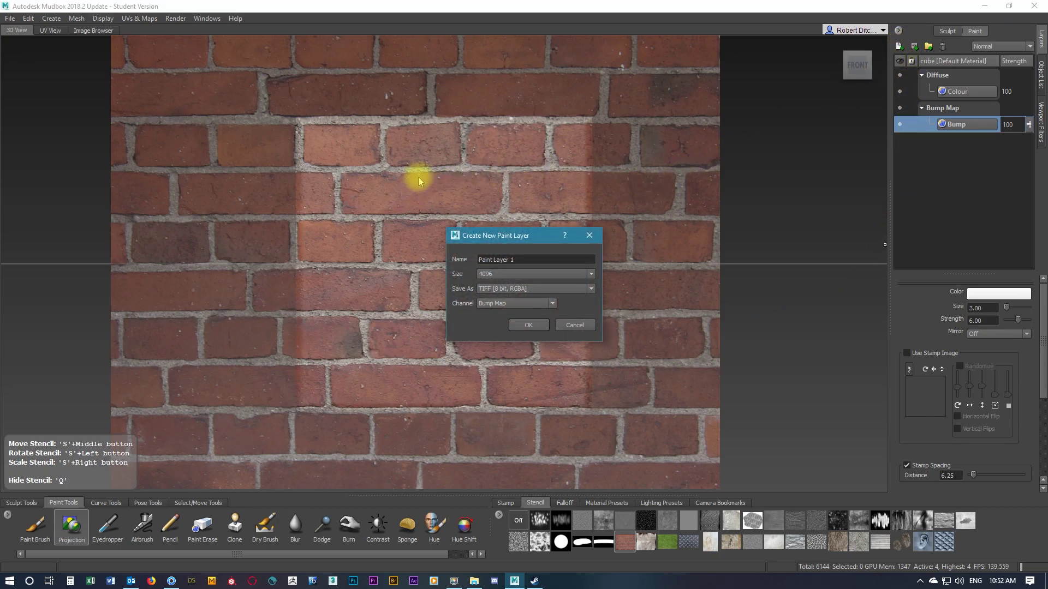
left_click(533, 304)
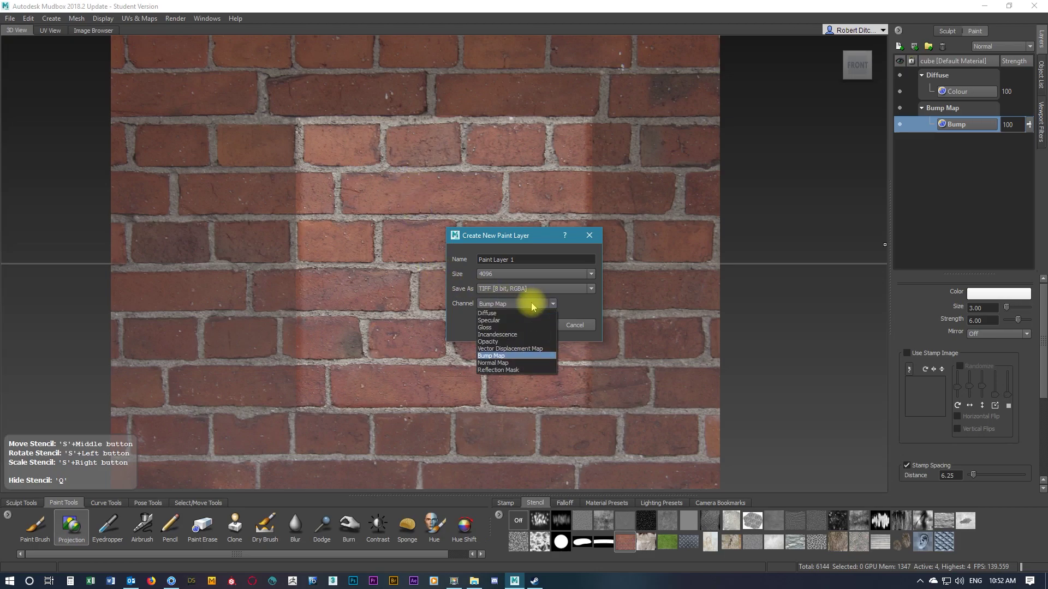
left_click(507, 322)
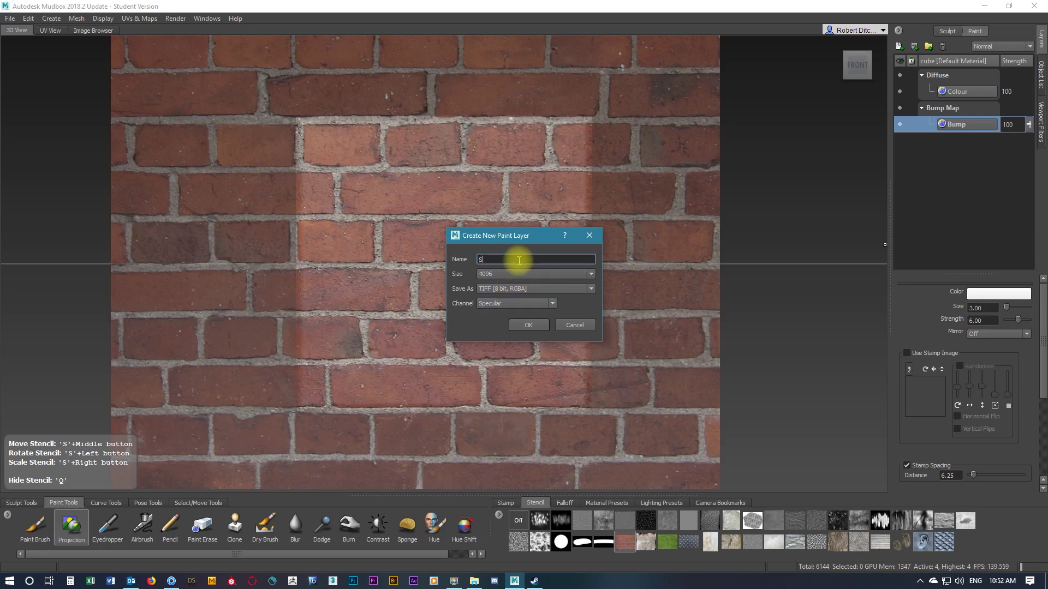
left_click(528, 324)
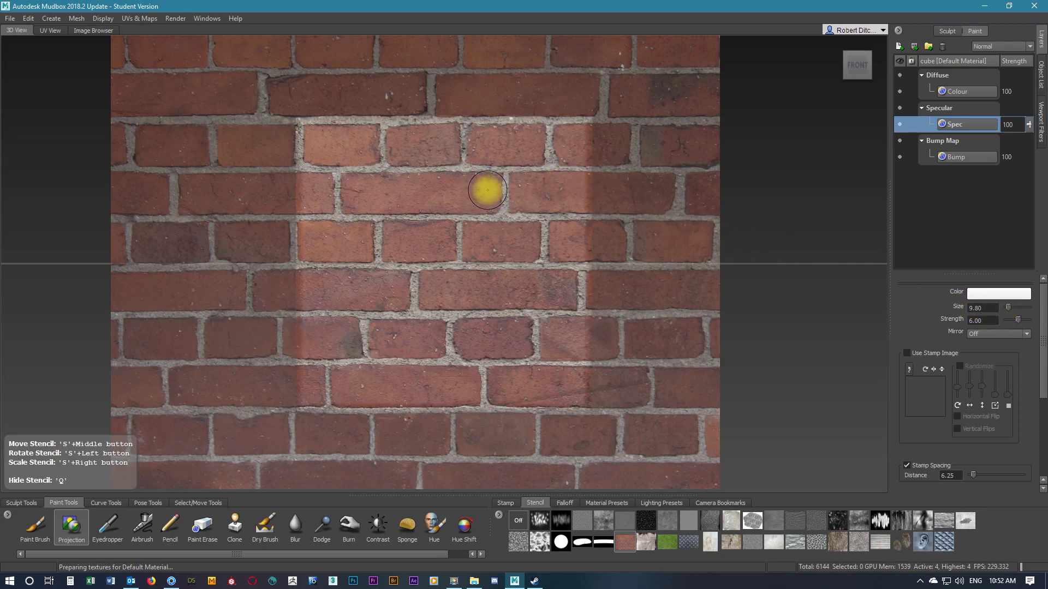
- Paint faint specular sheen onto the front-face bricks in the Spec layer, checking coverage against the stencil
key("q")
mouse_move(487, 190)
left_mouse_down()
mouse_move(355, 195)
mouse_move(472, 200)
left_mouse_up()
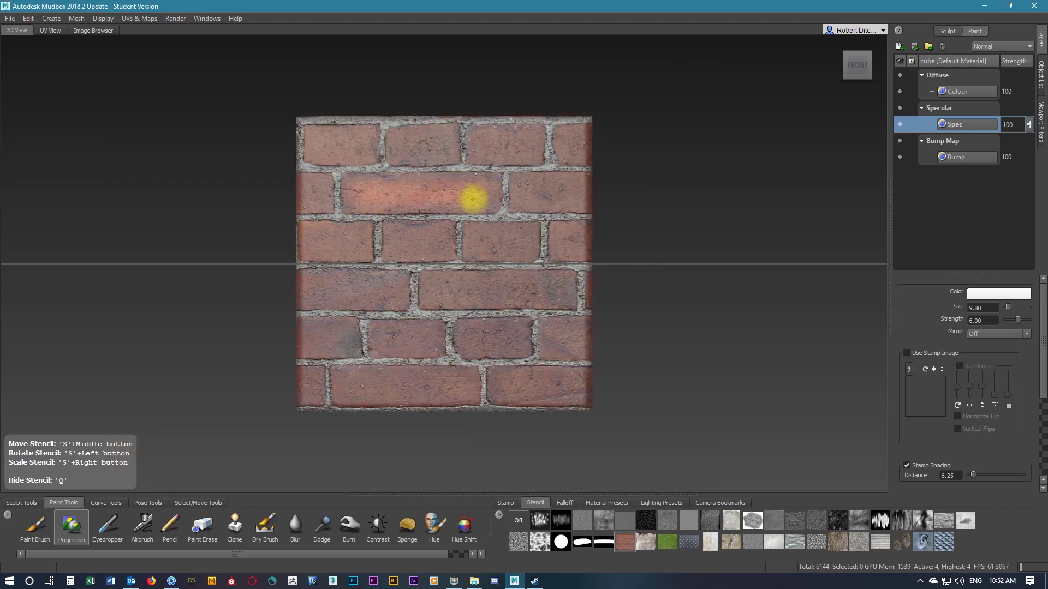
key("q")
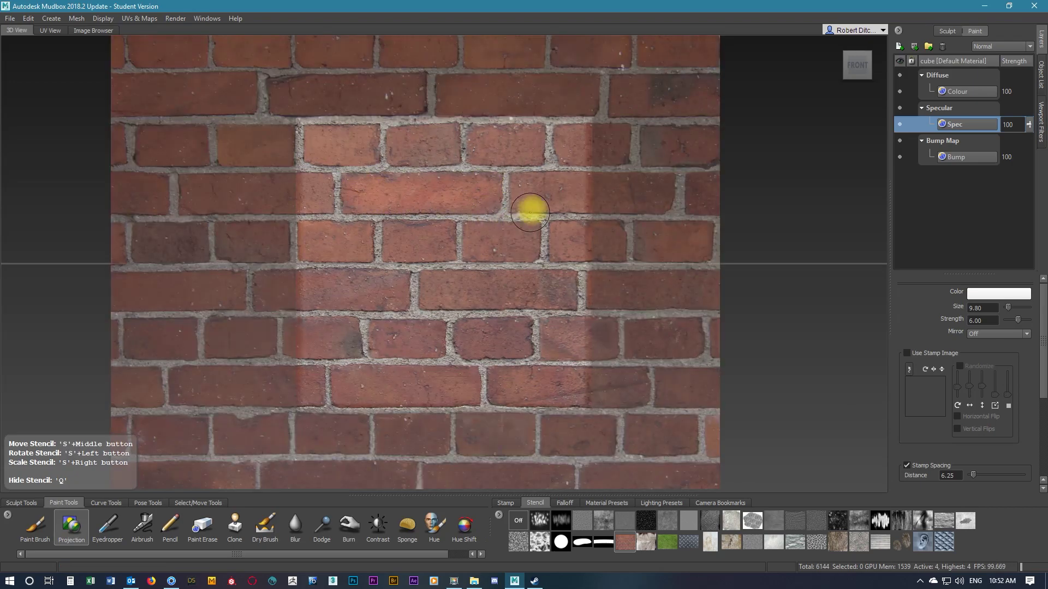
key("q")
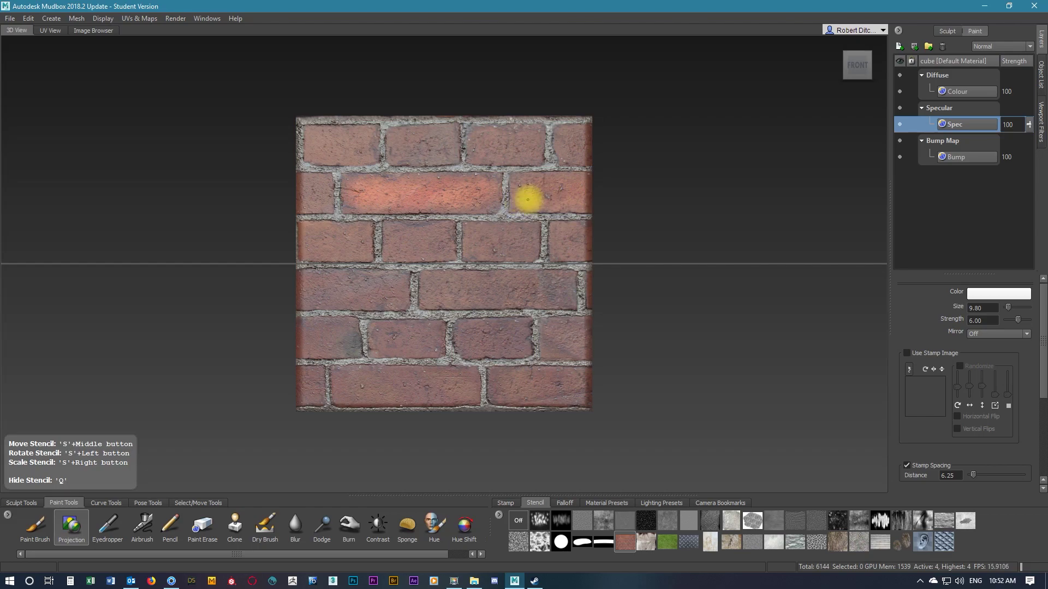
key("q")
key("q")
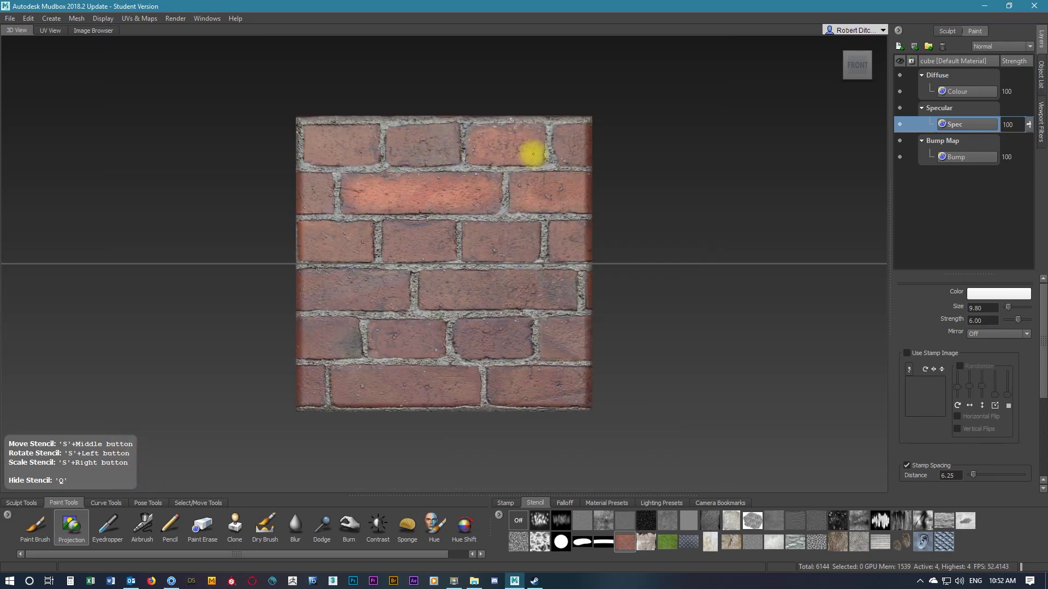
key("q")
key("q")
key("q")
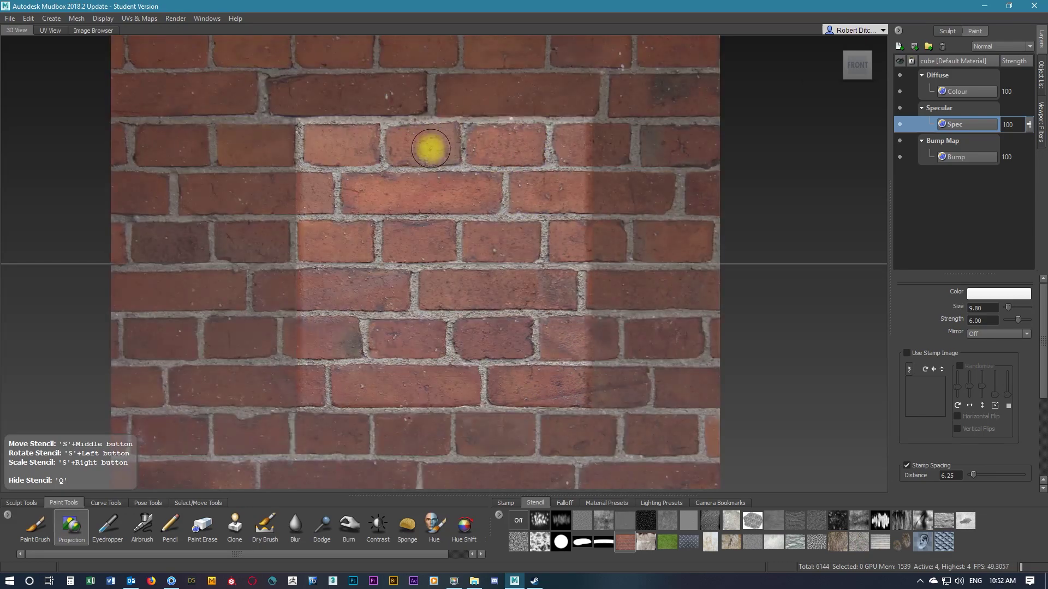
key("q")
key("q")
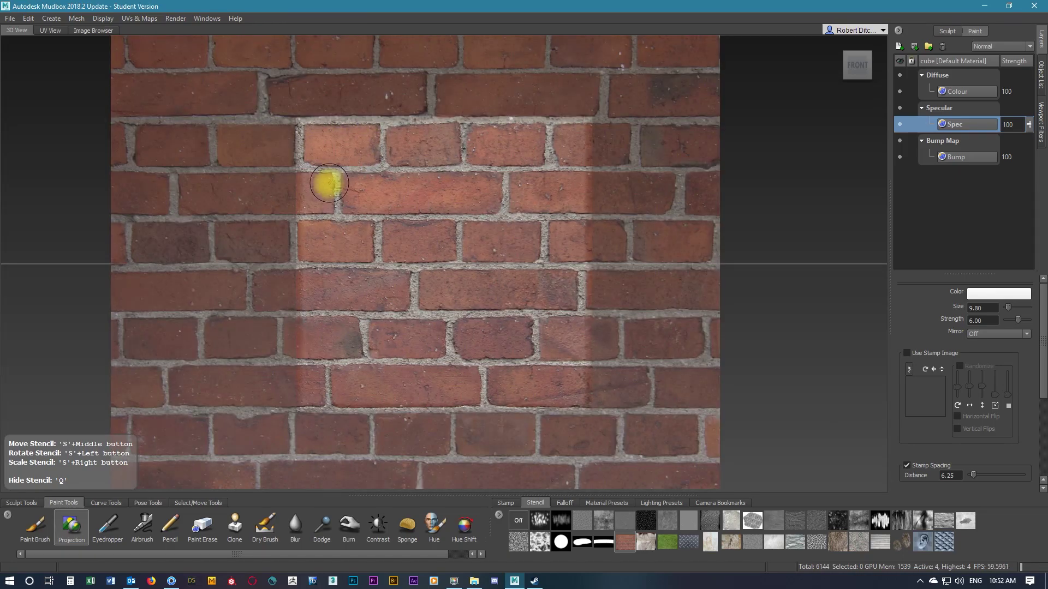
key("q")
key("q")
key("q")
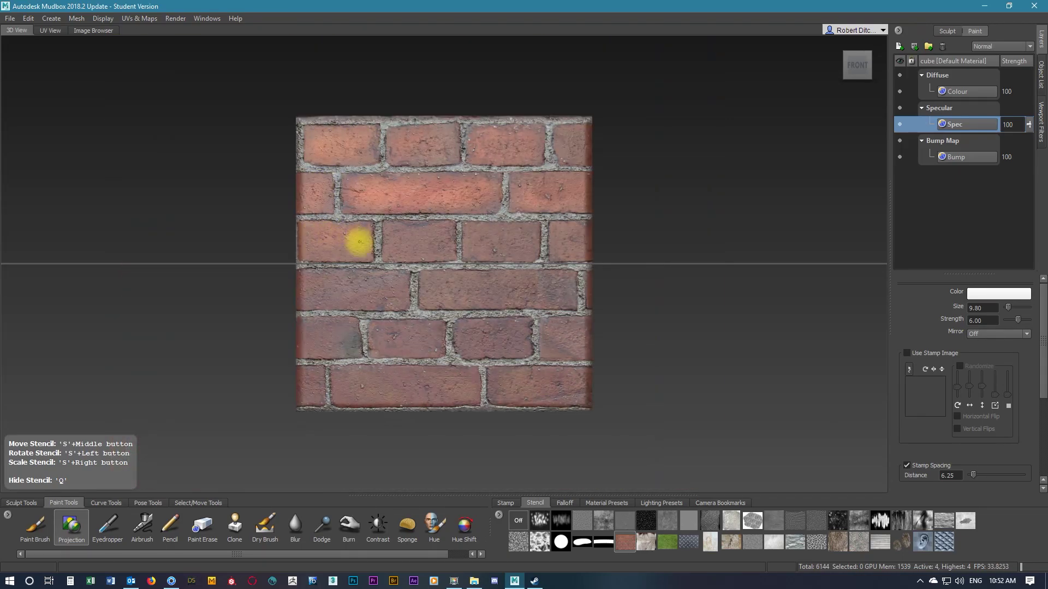
key("q")
key("q")
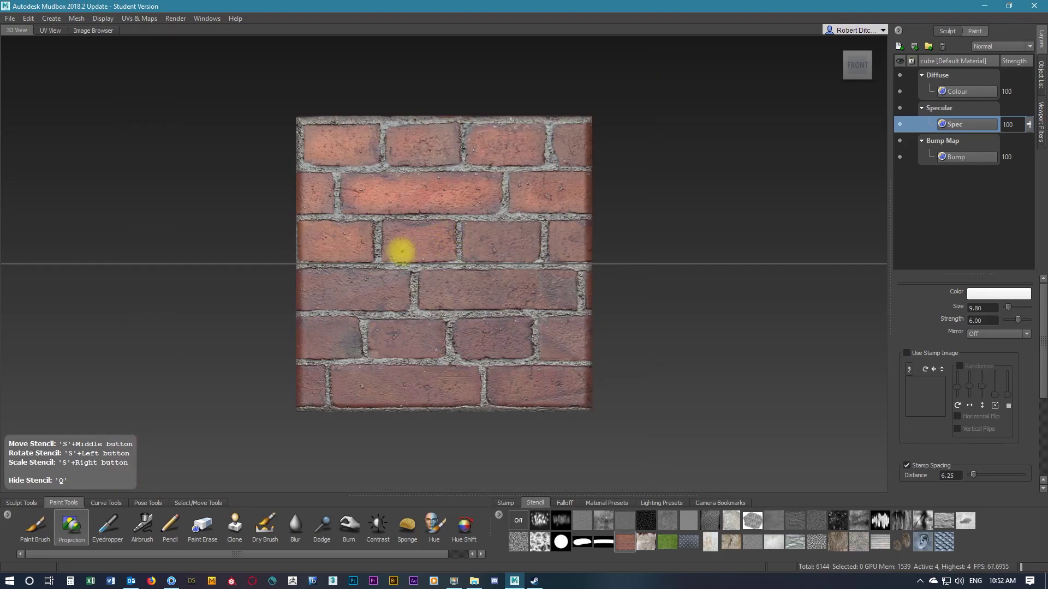
key("q")
key("q")
key("q")
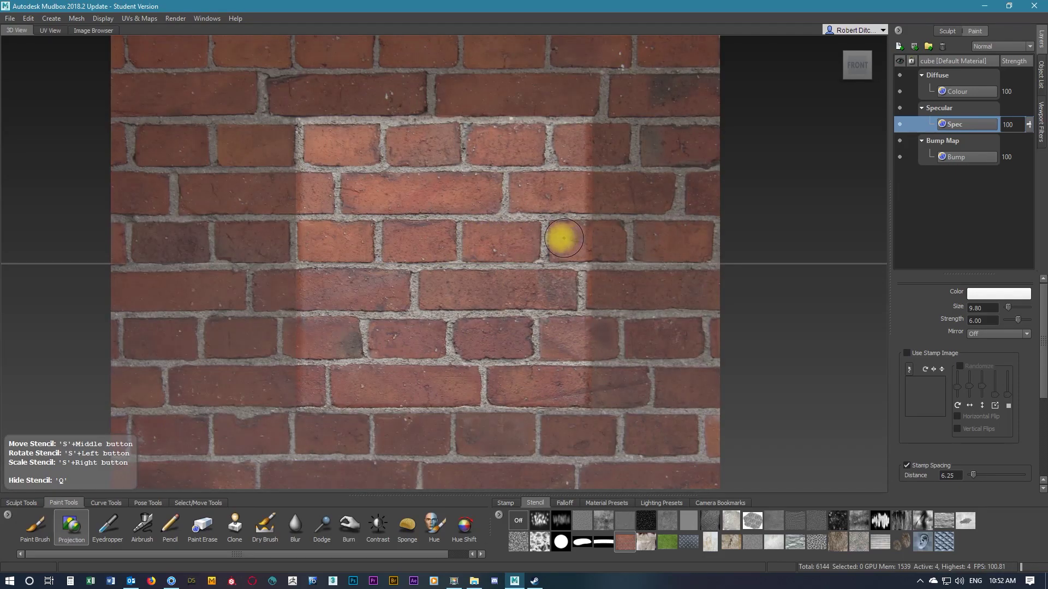
key("q")
key("q")
key("q")
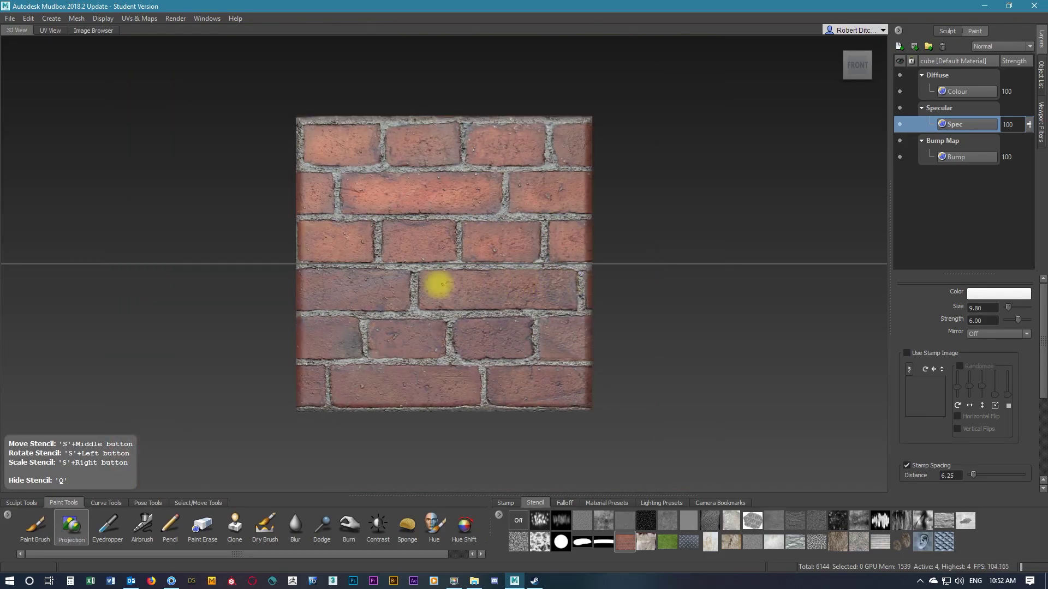
key("q")
key("q")
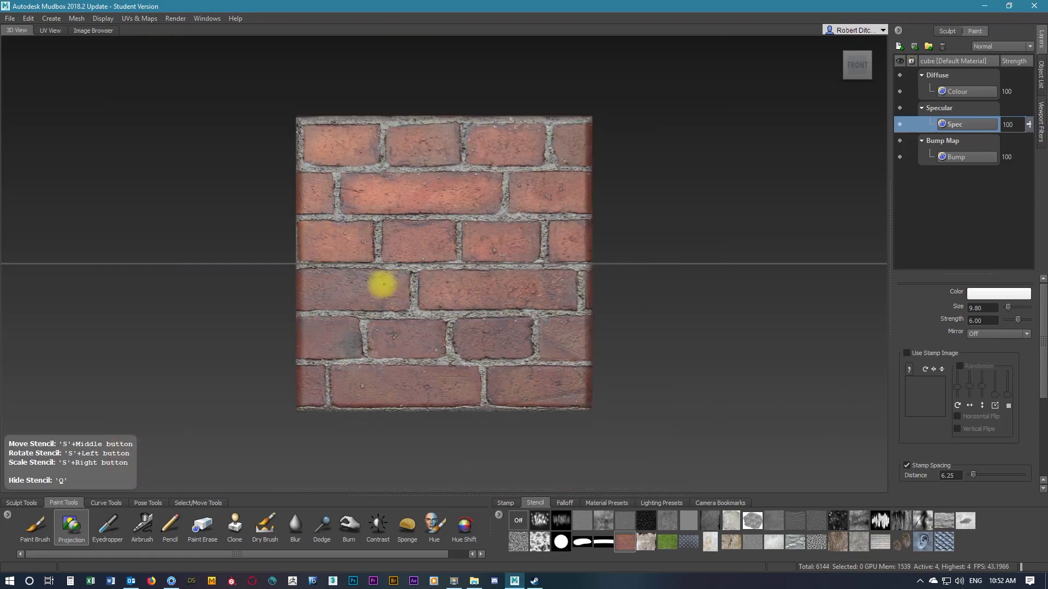
key("q")
key("q")
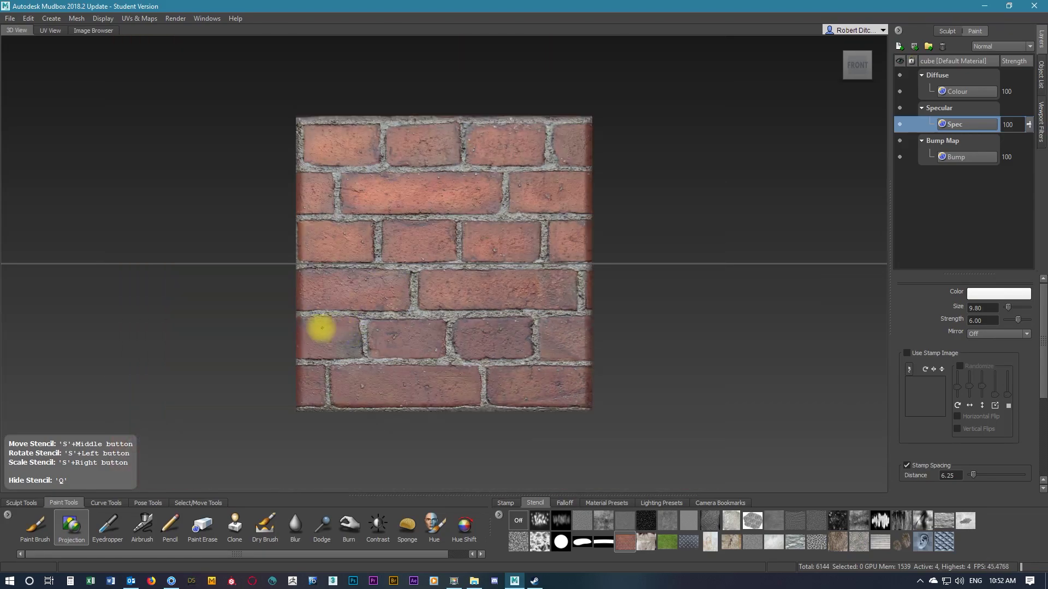
key("q")
key("q")
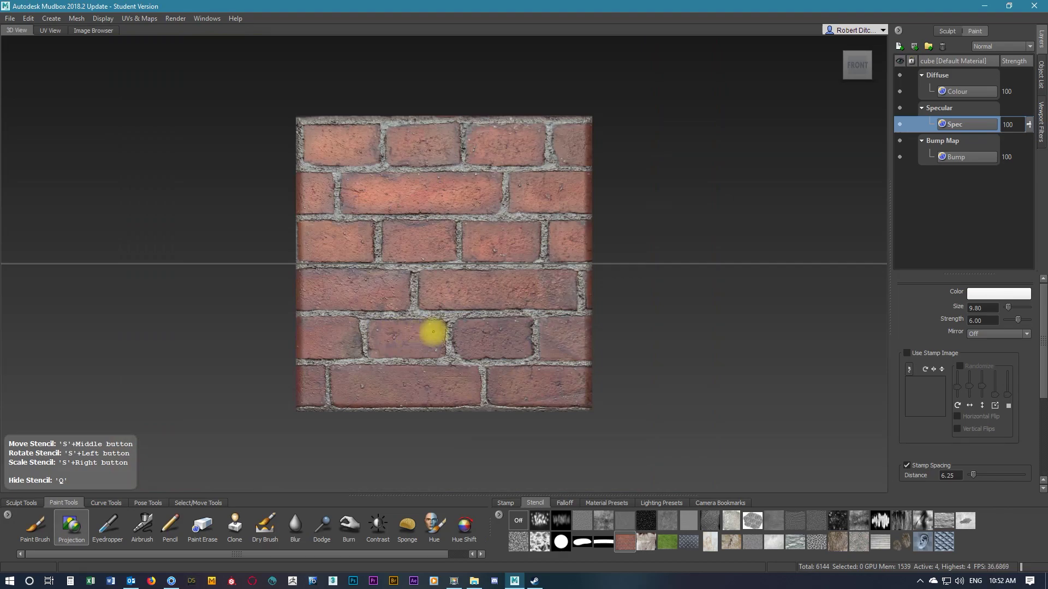
key("q")
key("q")
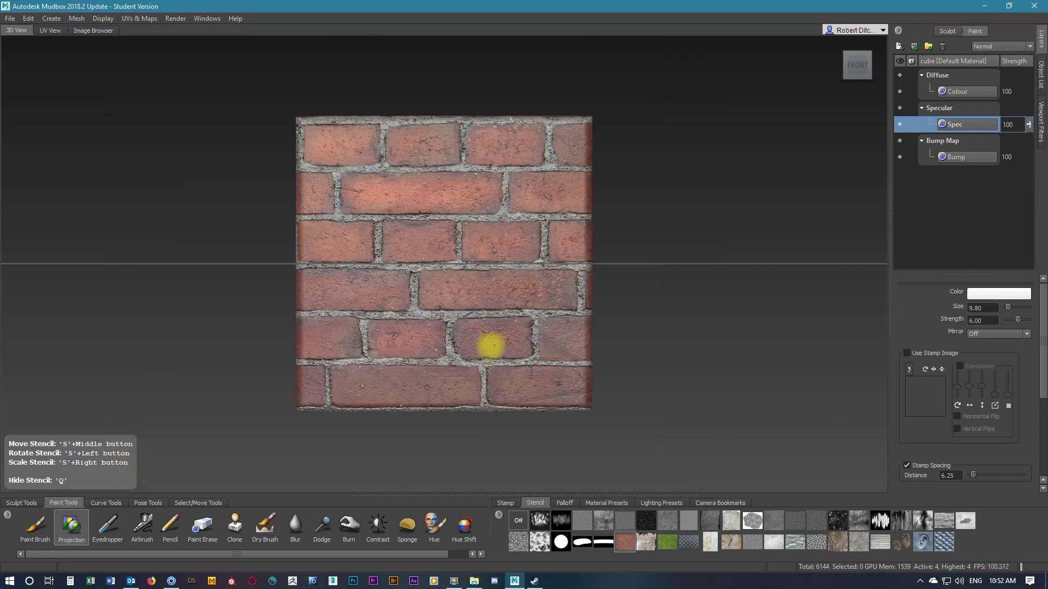
key("q")
key("q")
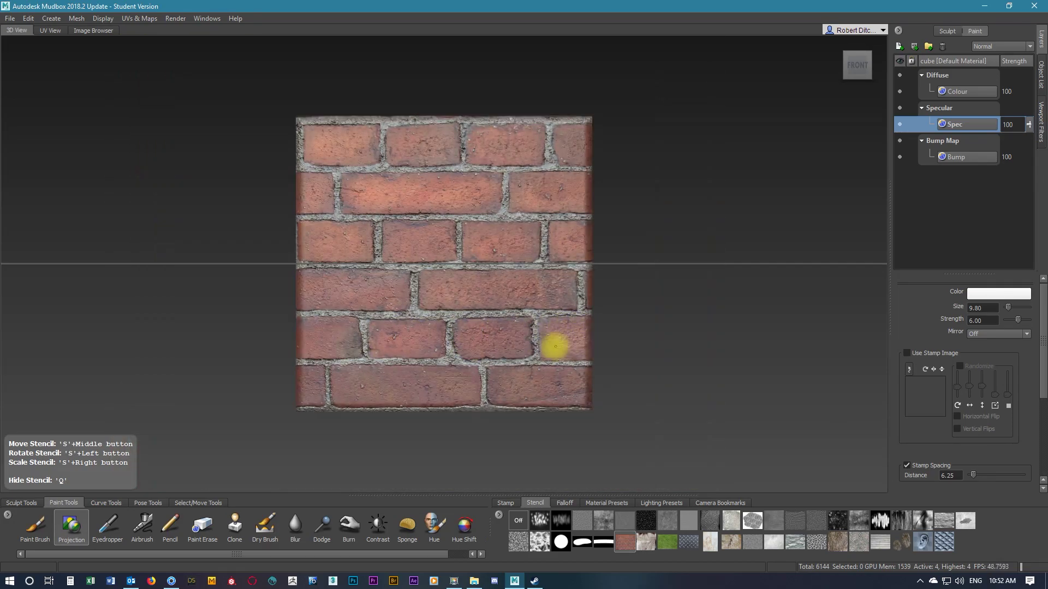
key("q")
key("q")
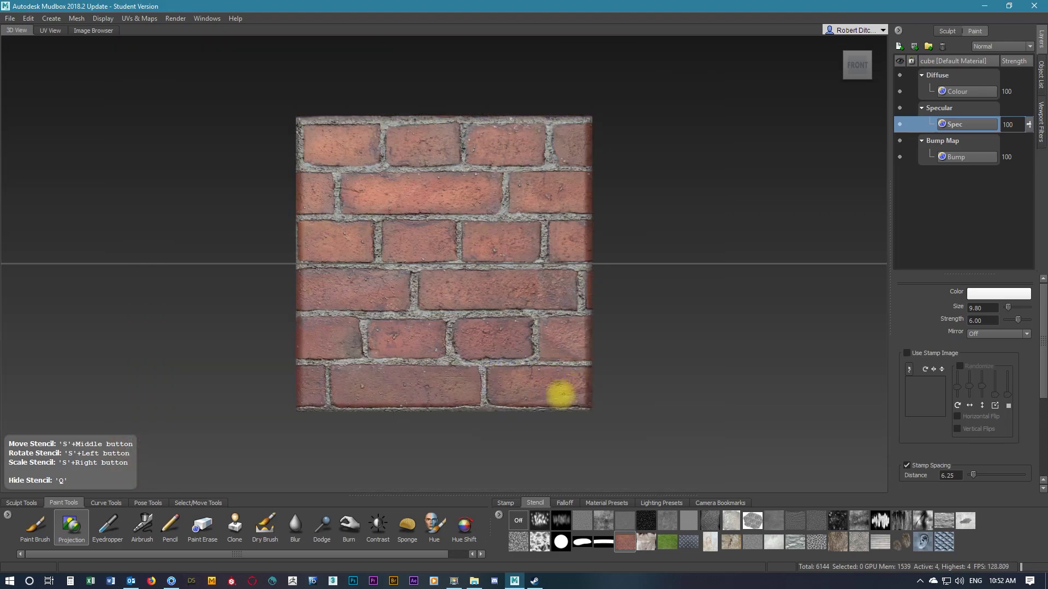
key("q")
key("q")
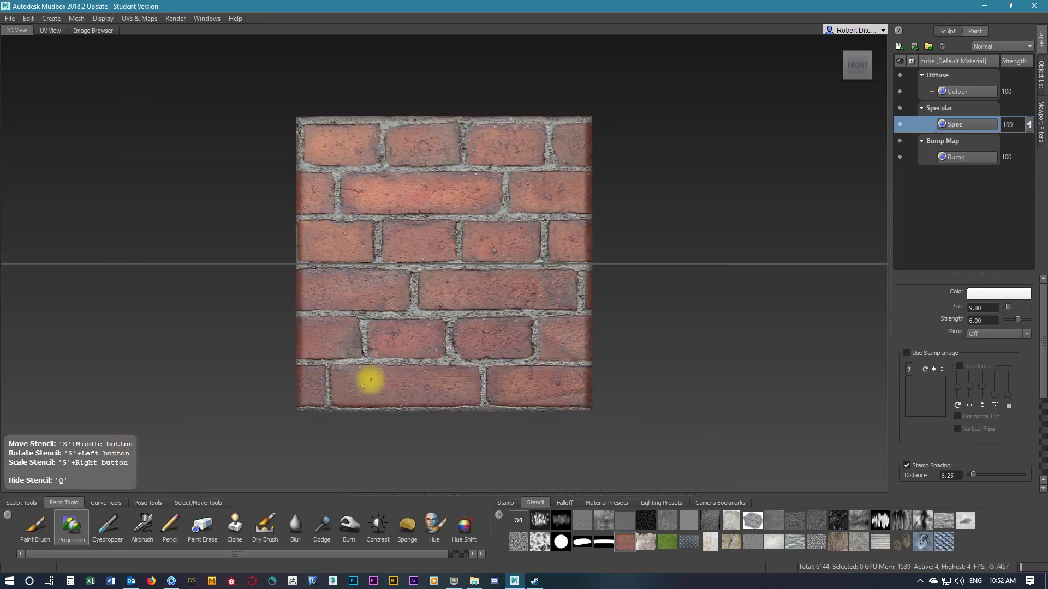
key("q")
key("q")
key("q")
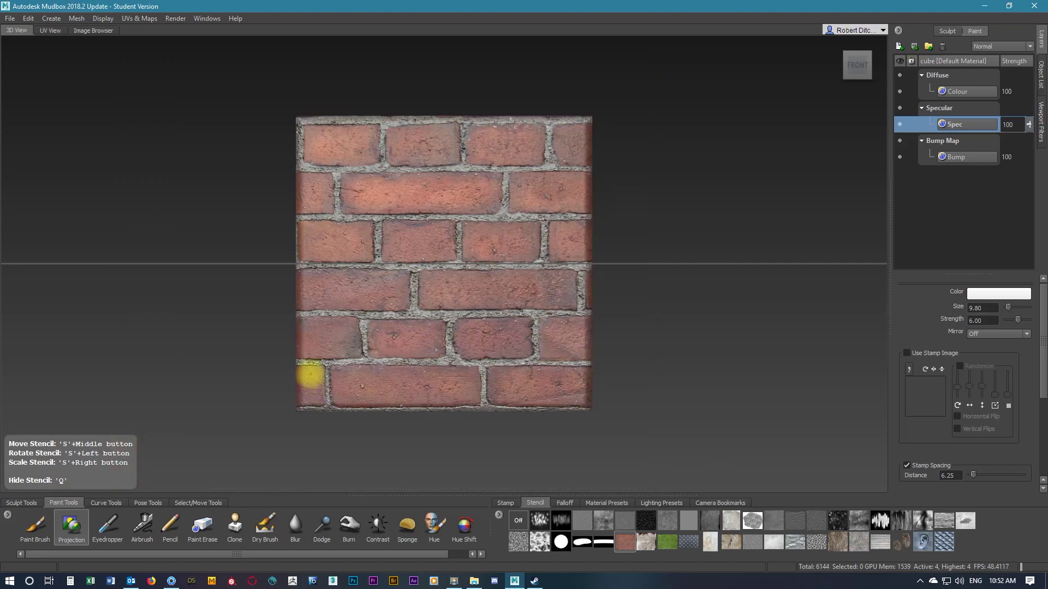
key("q")
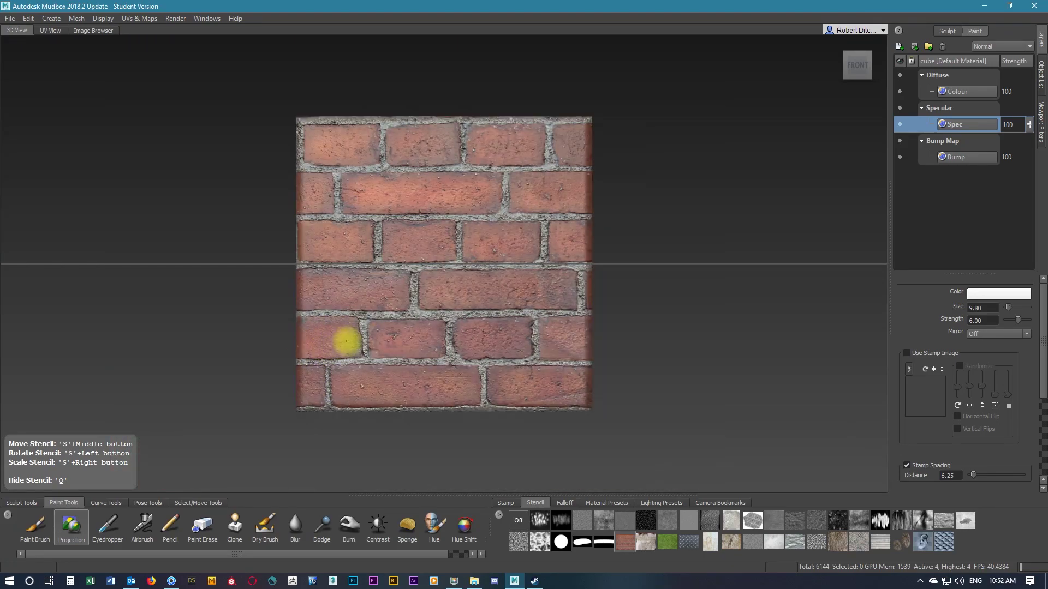
key("q")
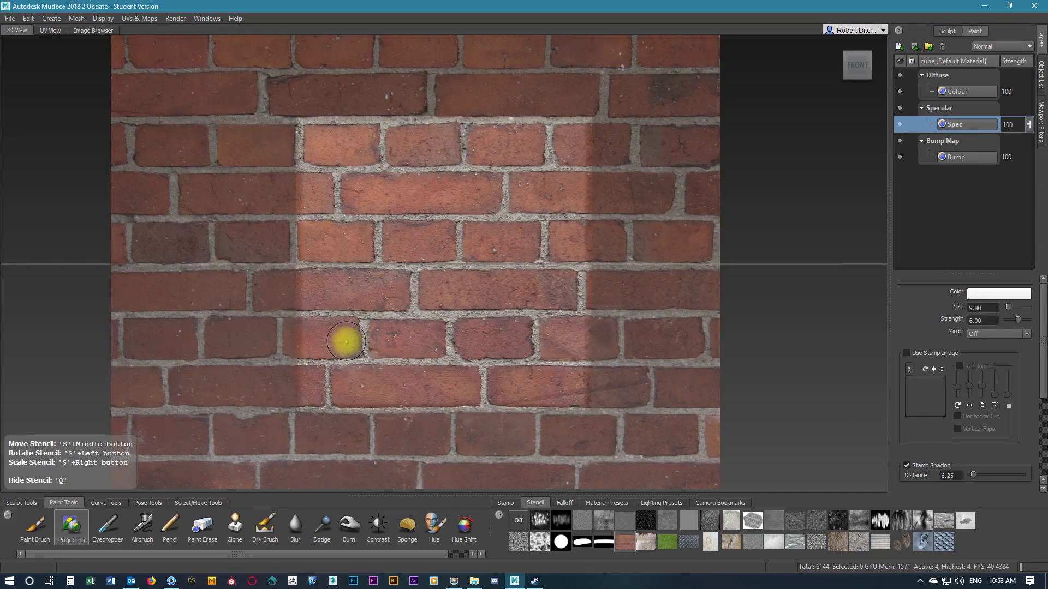
- Switch the stencil off and face the cube's unpainted right side straight on
left_click(519, 523)
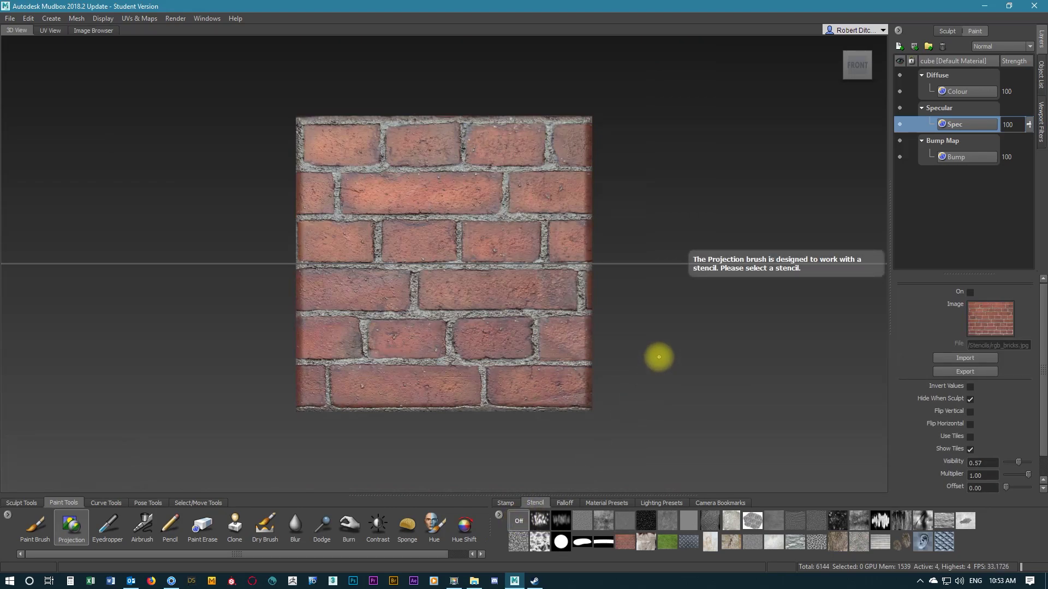
left_click_drag(685, 338, 472, 349, "alt")
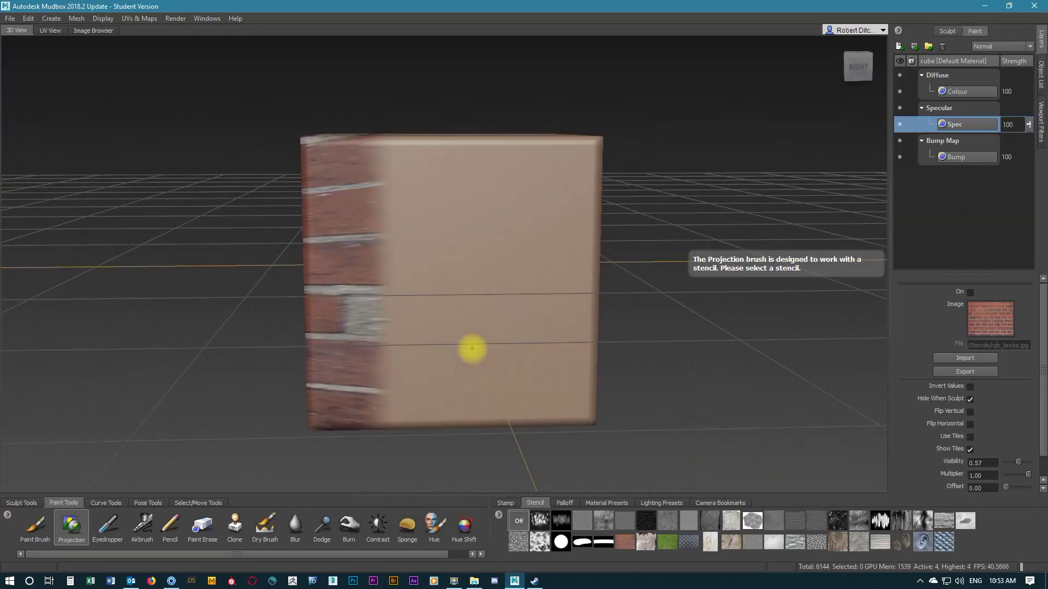
left_click(860, 70)
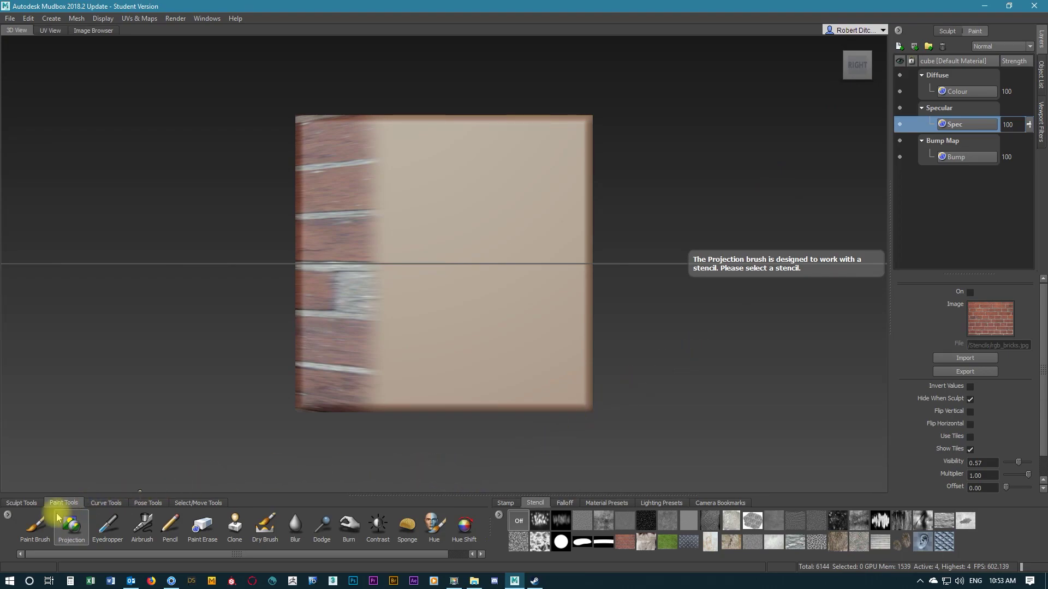
- Set the paint brush on the Diffuse Colour layer to a brownish-pink leather colour
left_click(36, 524)
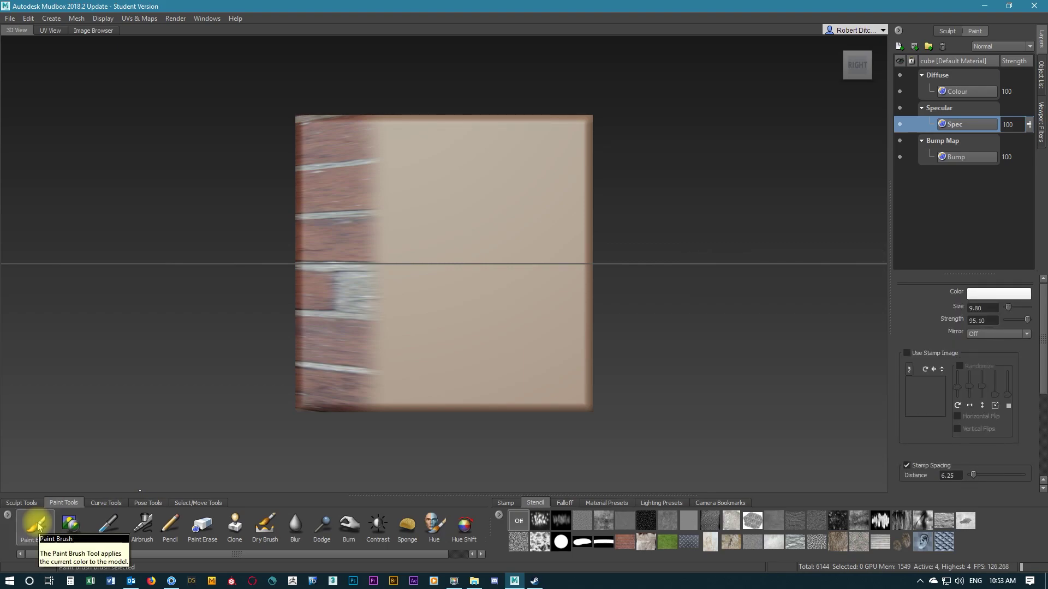
left_click(948, 76)
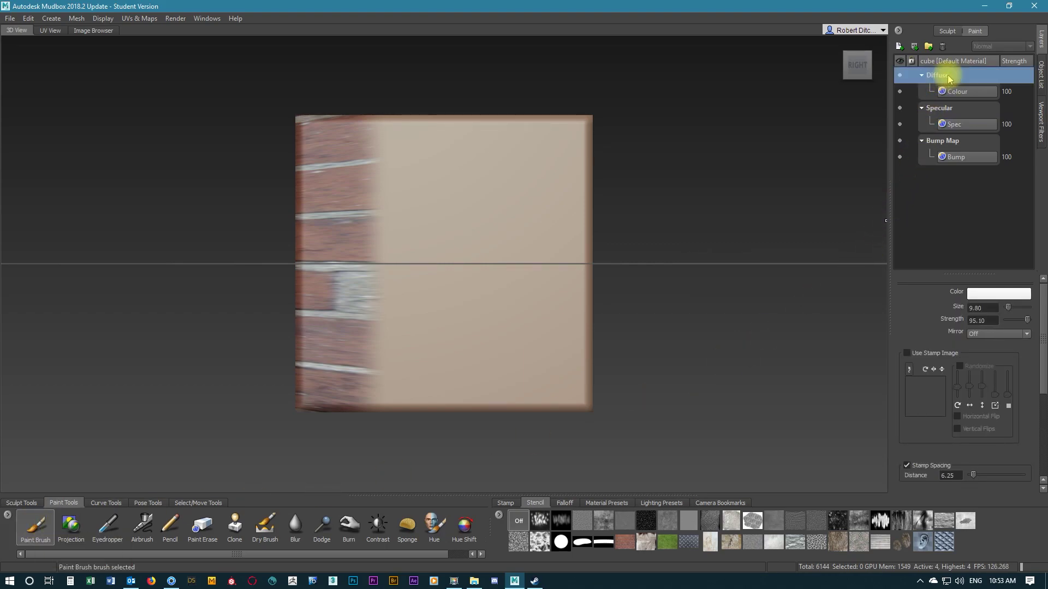
left_click(971, 93)
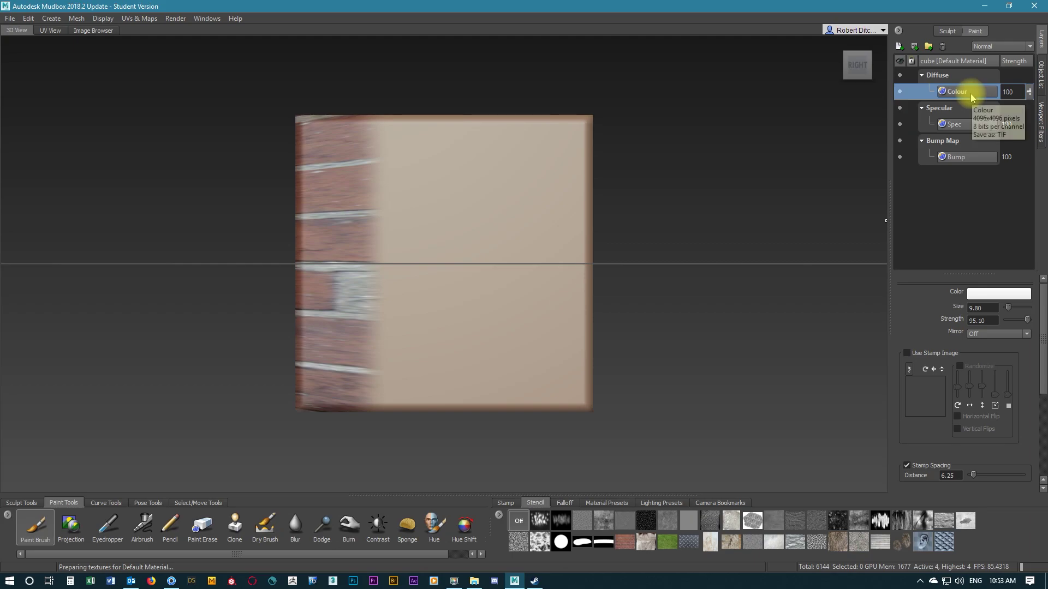
left_click(988, 294)
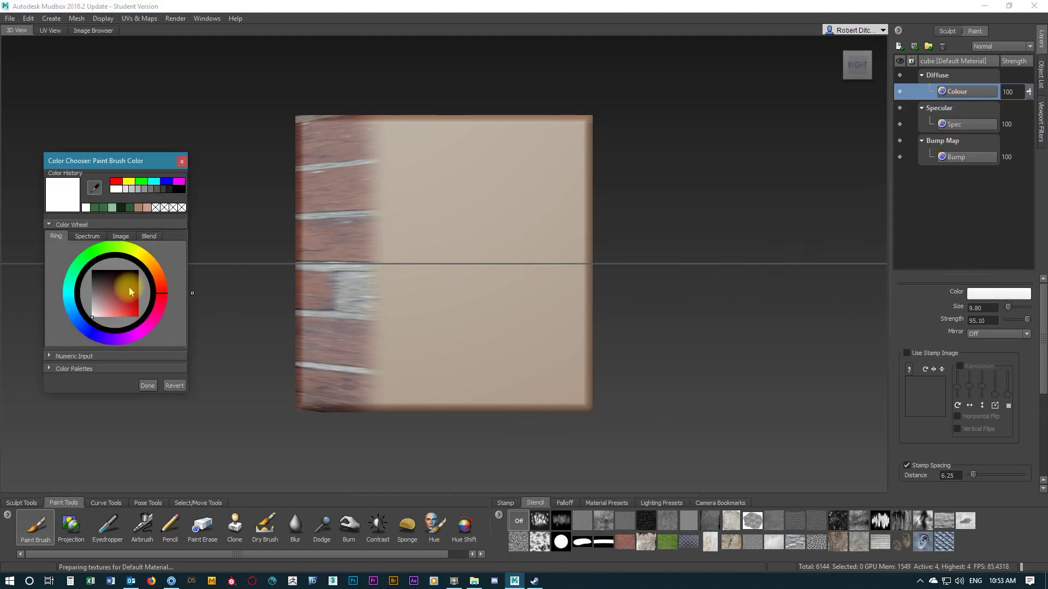
left_click(158, 275)
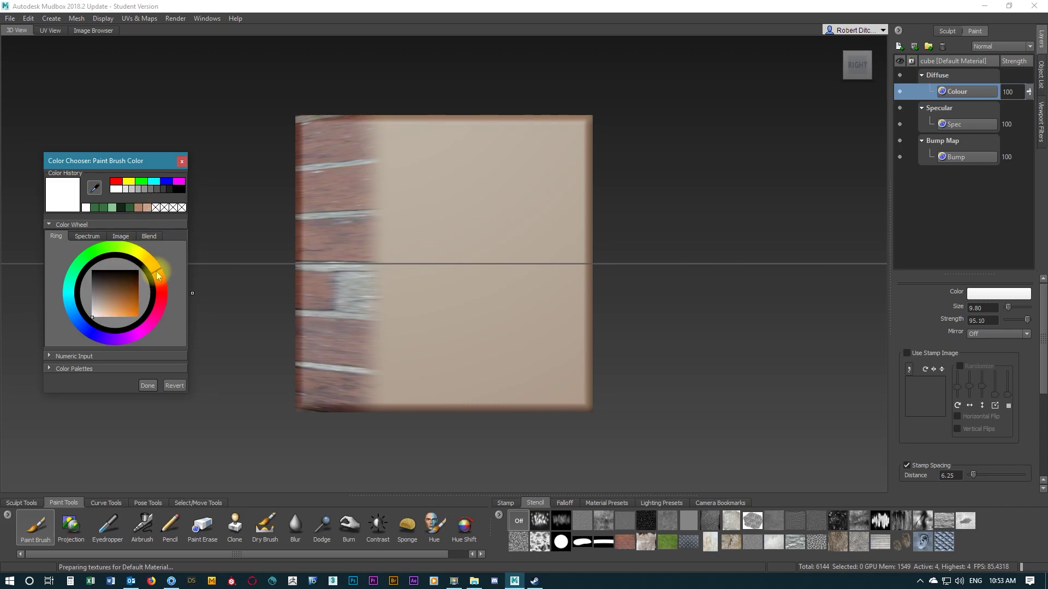
left_click_drag(106, 300, 107, 297)
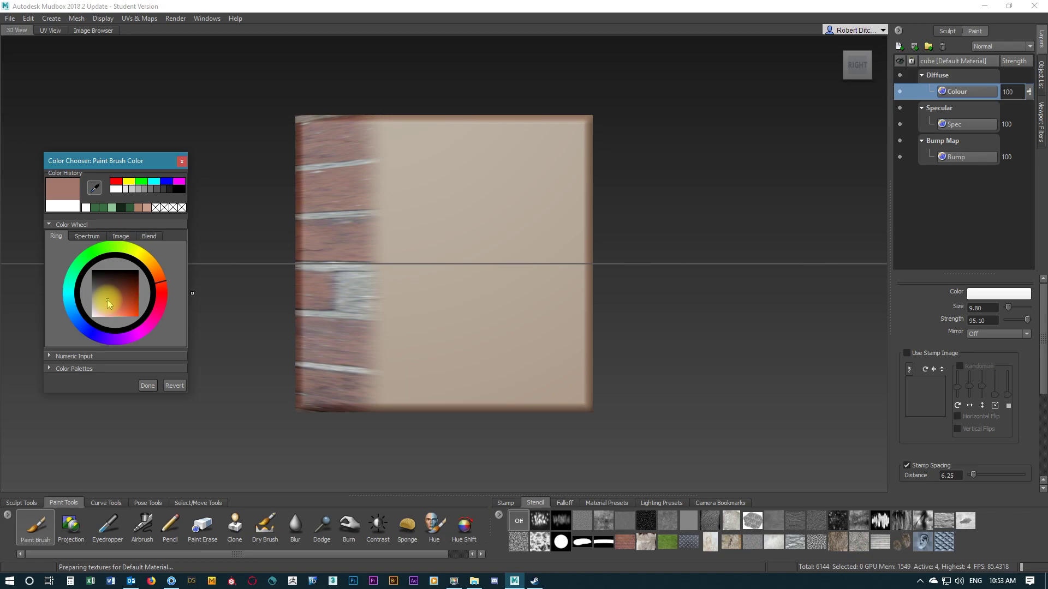
left_click(148, 386)
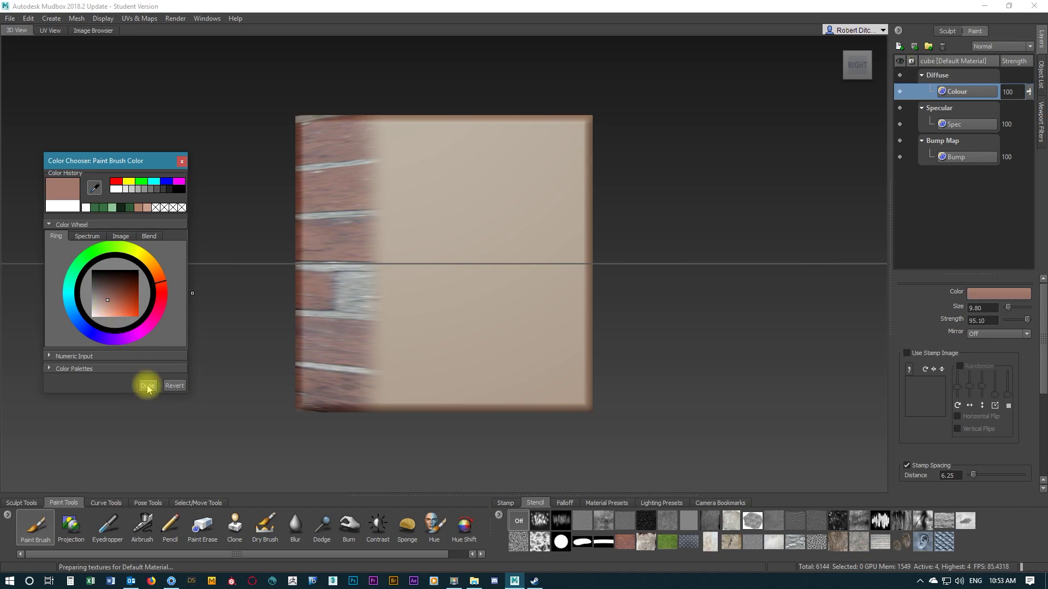
left_click(452, 266)
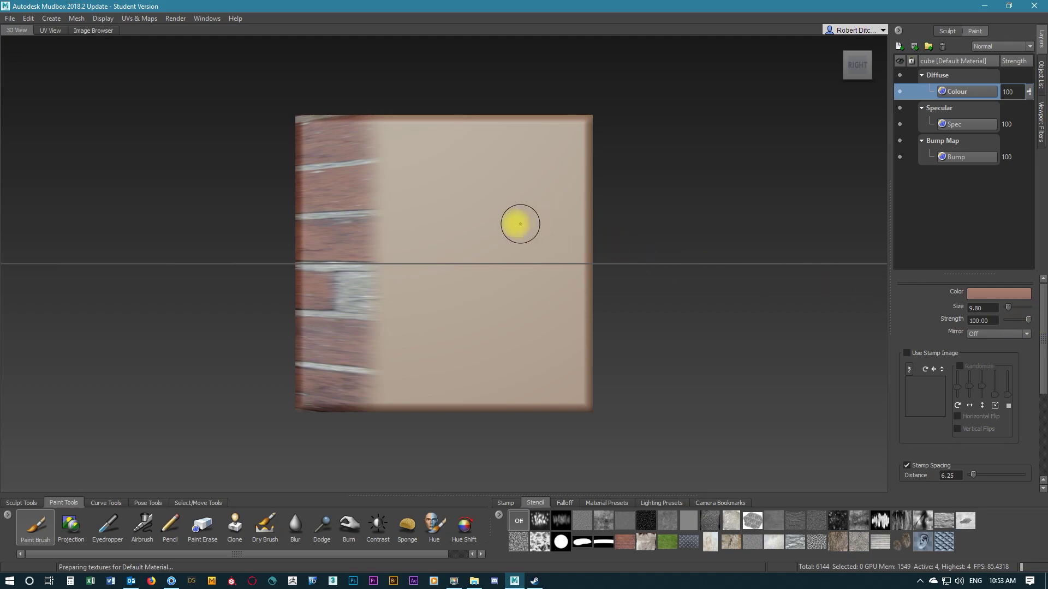
- Paint the cube's faces with the leather colour at brush size 29.30, then show the stamp images
mouse_move(334, 164)
left_mouse_down()
mouse_move(437, 186)
mouse_move(414, 188)
mouse_move(332, 148)
mouse_move(576, 130)
mouse_move(581, 360)
mouse_move(566, 407)
mouse_move(249, 403)
mouse_move(391, 374)
mouse_move(461, 336)
mouse_move(560, 233)
mouse_move(472, 222)
mouse_move(378, 135)
mouse_move(304, 117)
mouse_move(230, 149)
left_mouse_up()
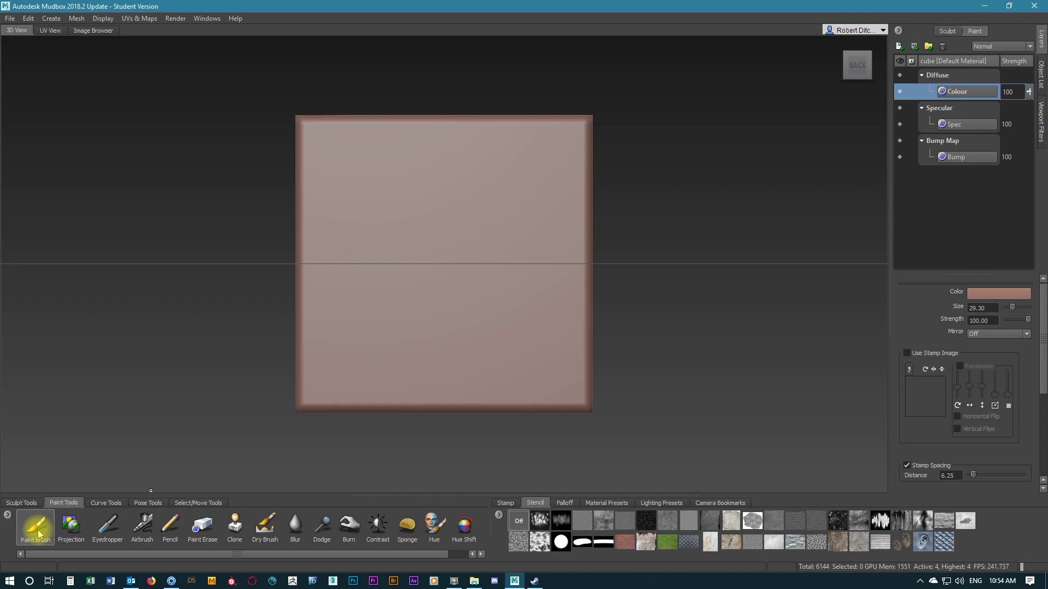
left_click(505, 504)
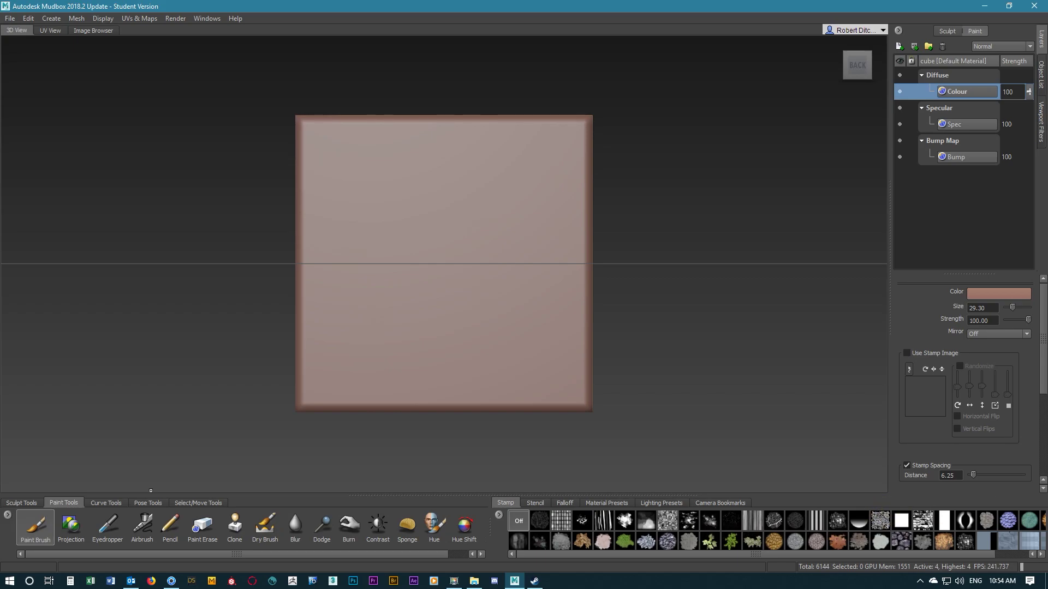
- Try the bw_skin04, bw_skin05 and bw_skin08 stencils, then settle on leather bw_skin07
left_click(535, 502)
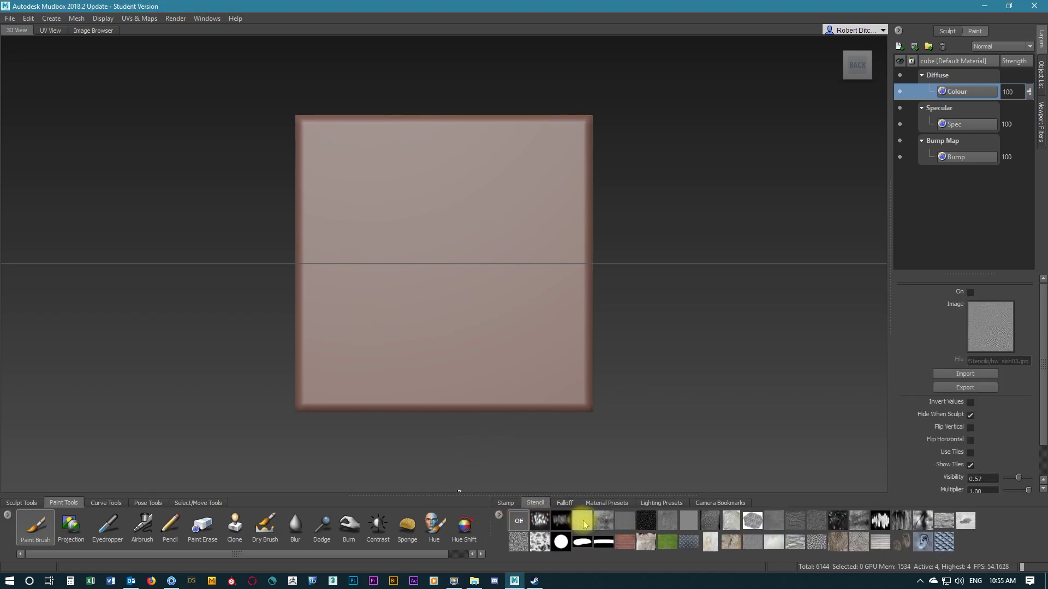
left_click(693, 521)
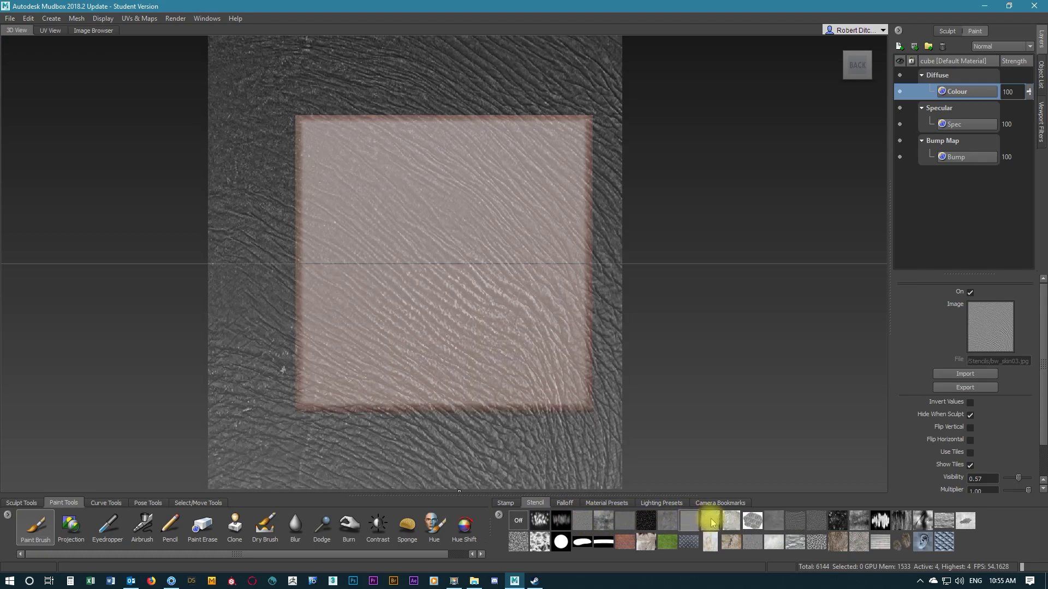
left_click(711, 523)
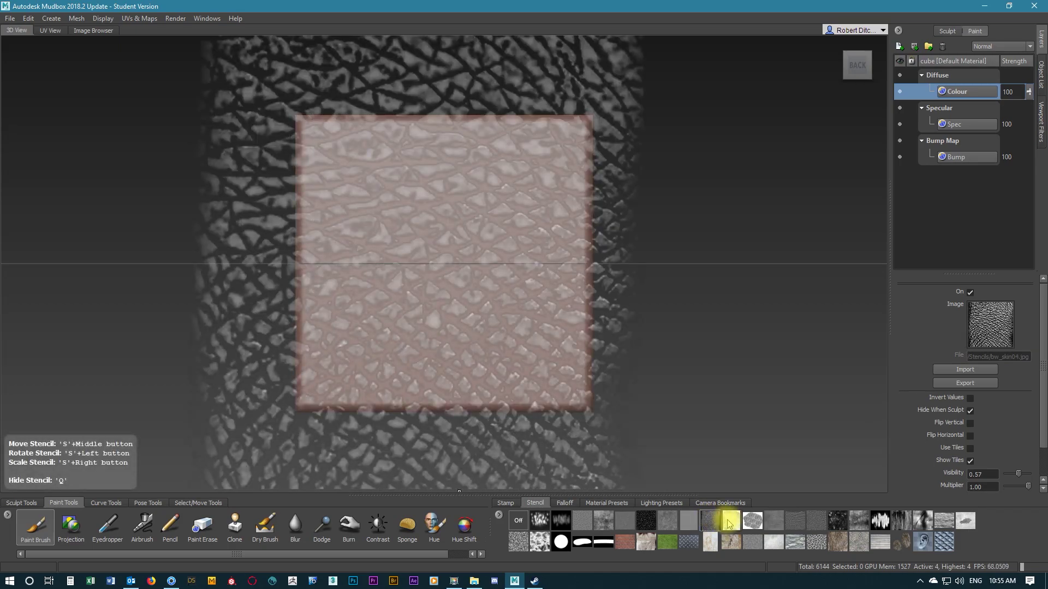
left_click(729, 523)
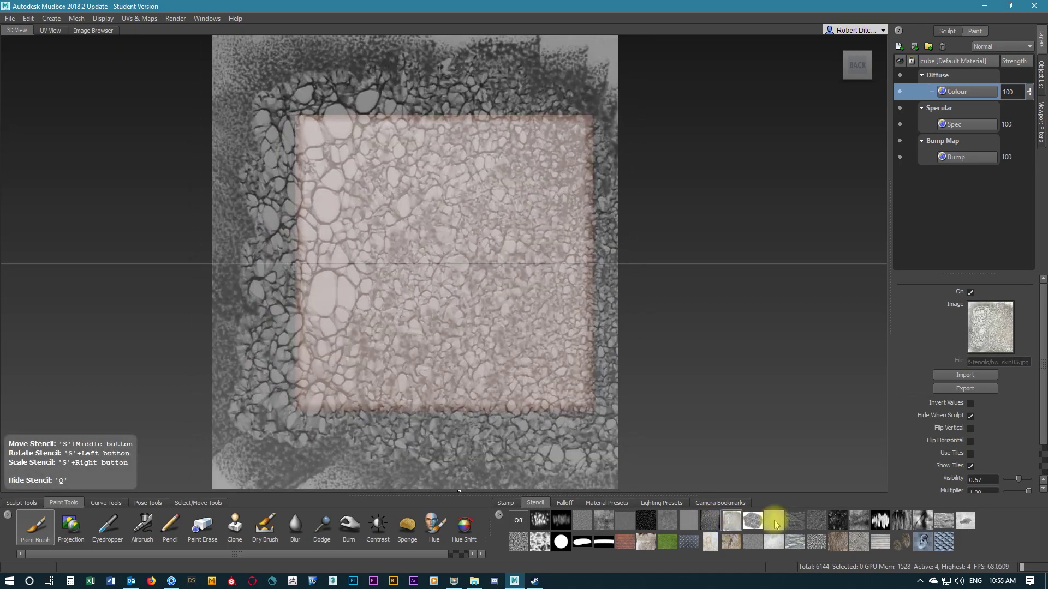
left_click(774, 522)
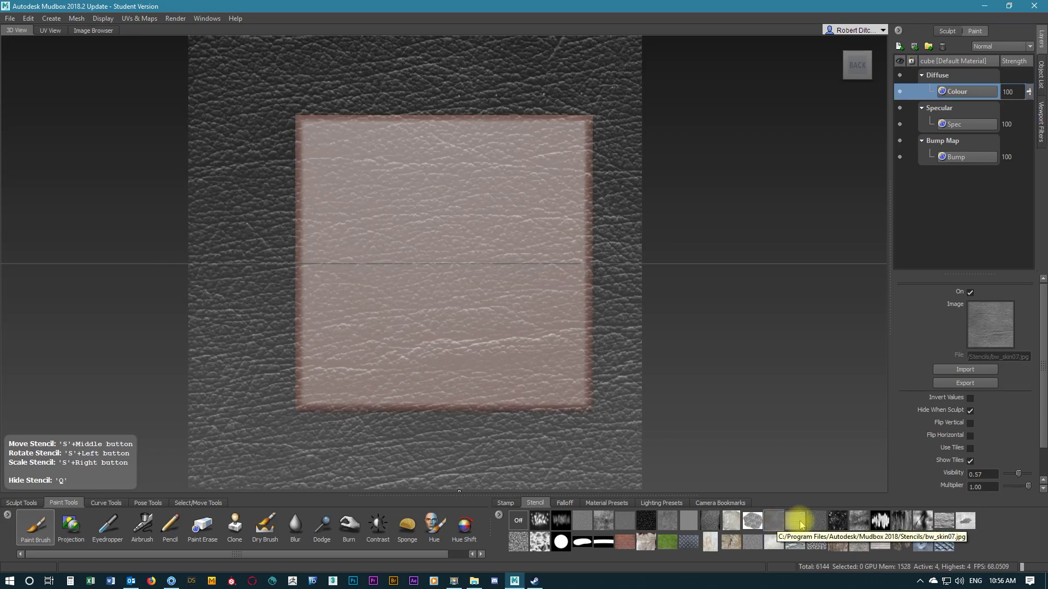
left_click(798, 522)
left_click(813, 520)
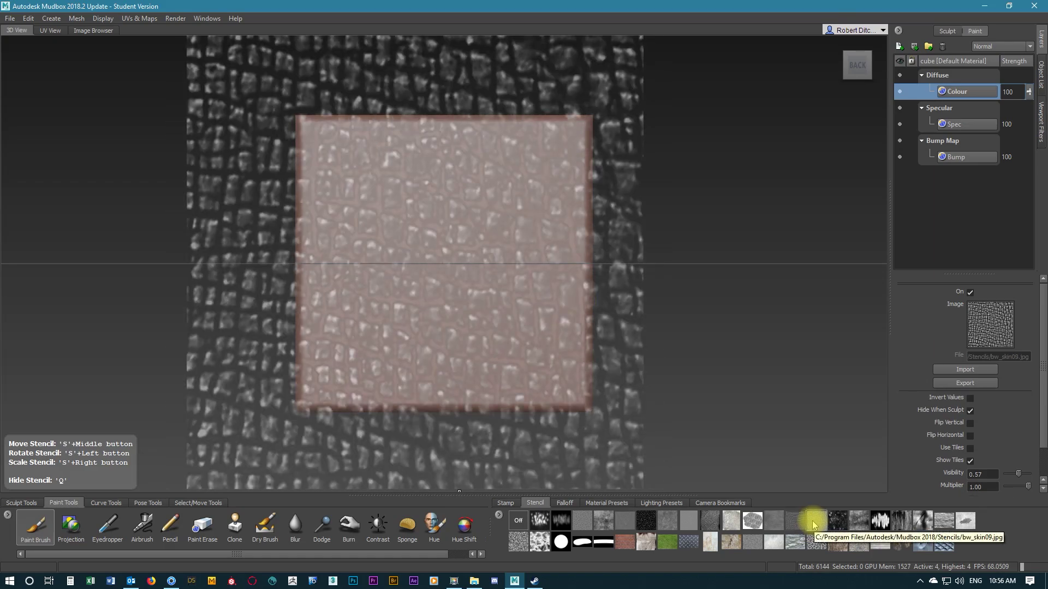
left_click(773, 522)
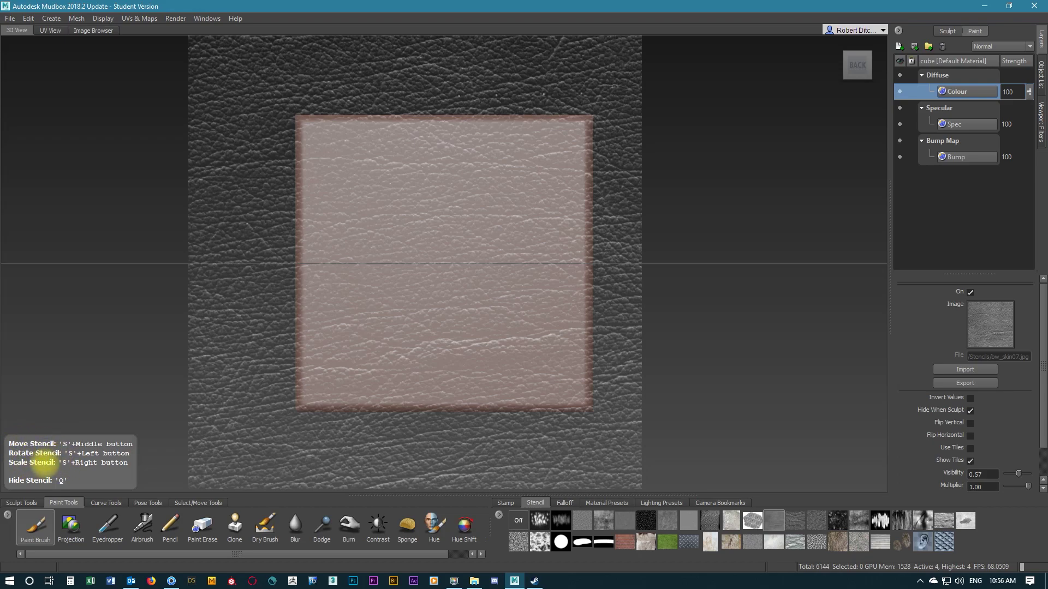
- Scale the leather stencil down and recentre it to span the cube's face edge to edge
right_click_drag(391, 313, 241, 341)
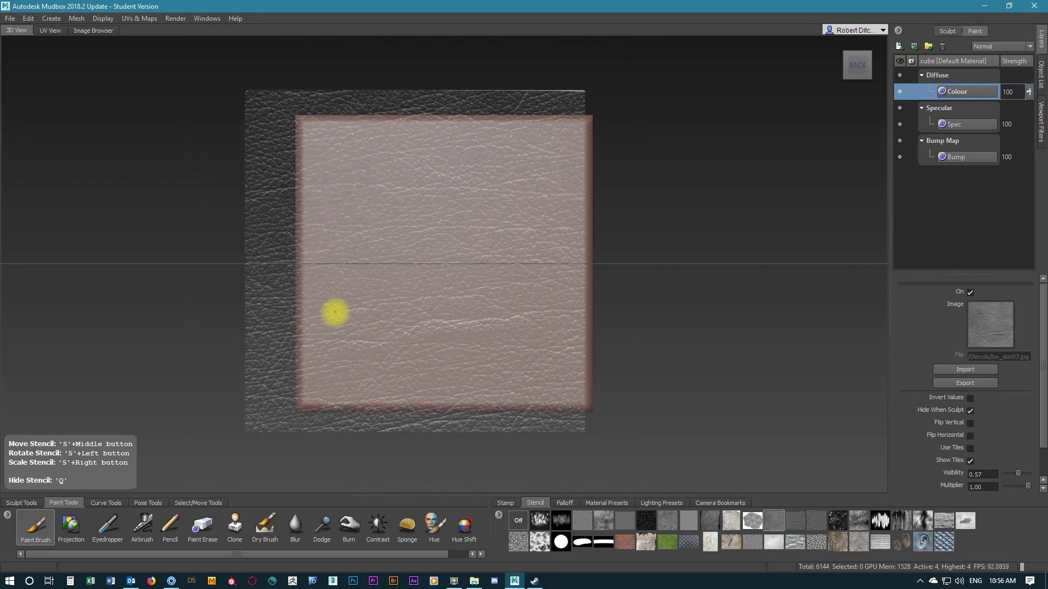
middle_click_drag(335, 311, 358, 311)
mouse_move(439, 304)
right_mouse_down()
mouse_move(379, 320)
mouse_move(404, 303)
mouse_move(450, 299)
mouse_move(431, 301)
right_mouse_up()
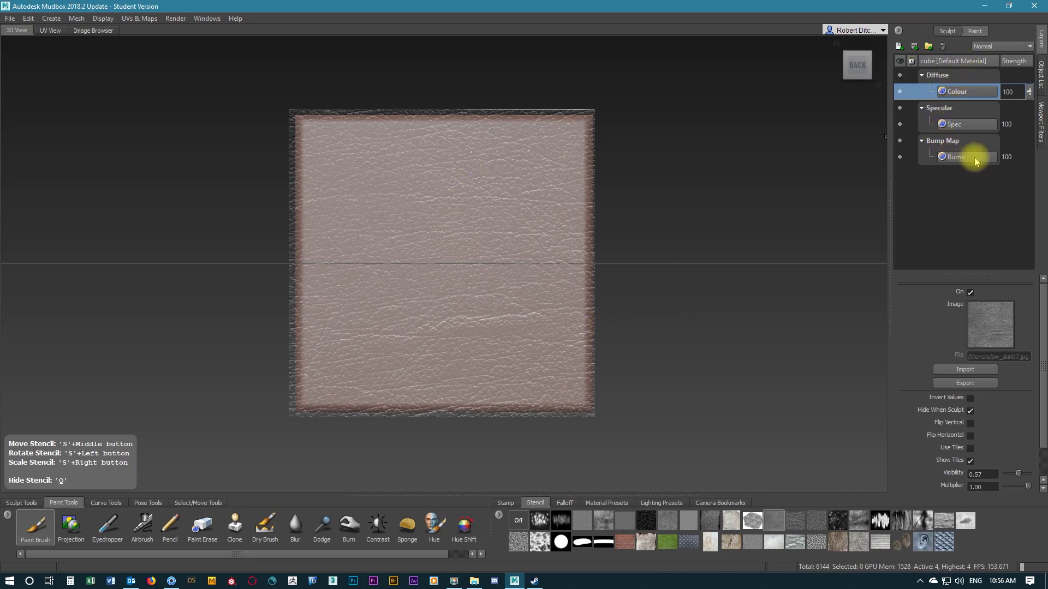
- Switch to the Bump layer with the paint brush set to white
left_click(956, 158)
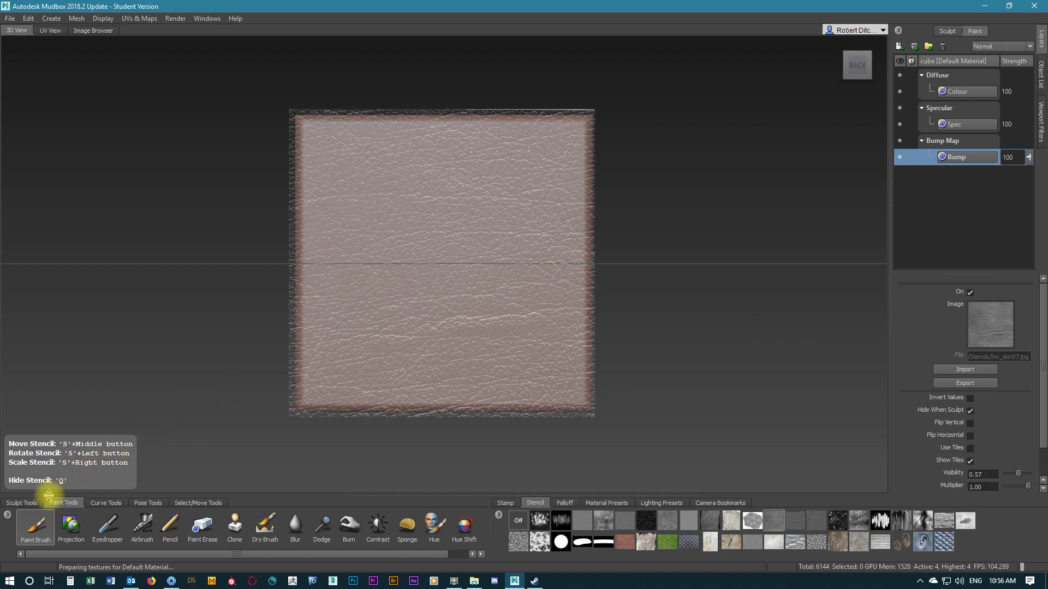
left_click(41, 527)
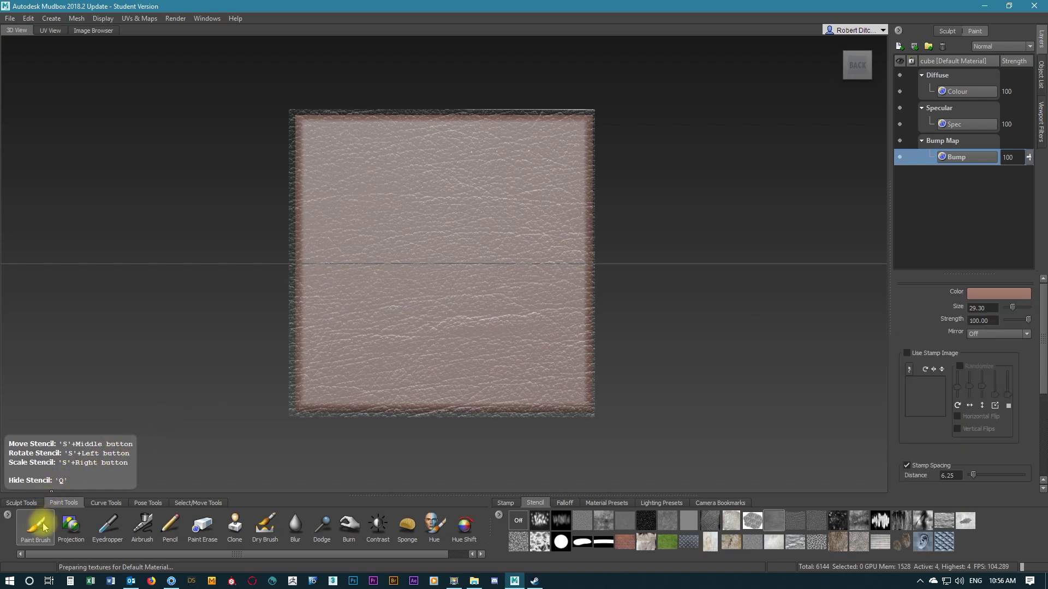
left_click(994, 295)
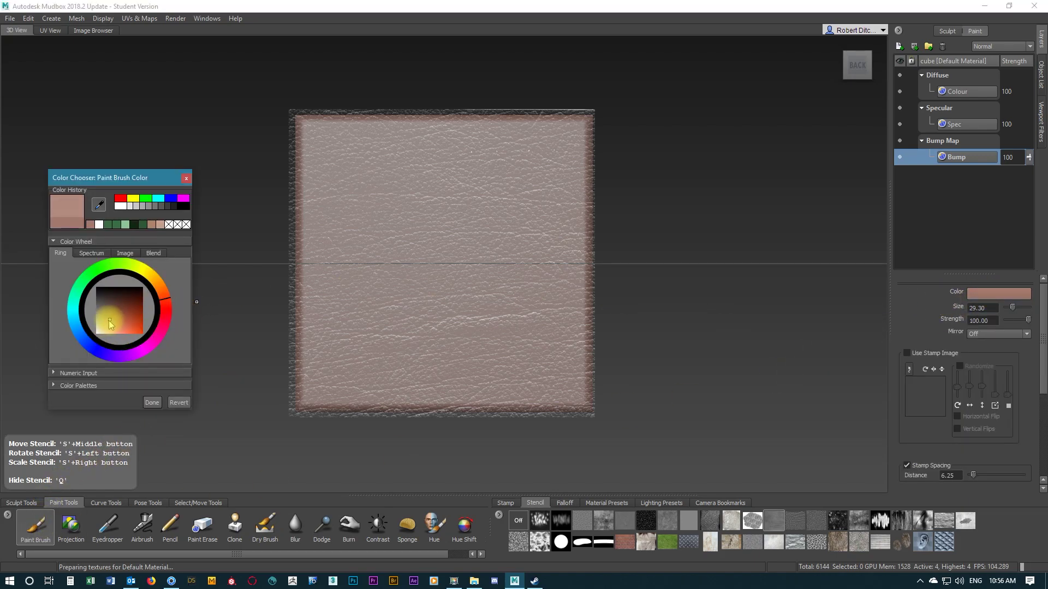
left_click_drag(110, 324, 84, 352)
left_click(153, 402)
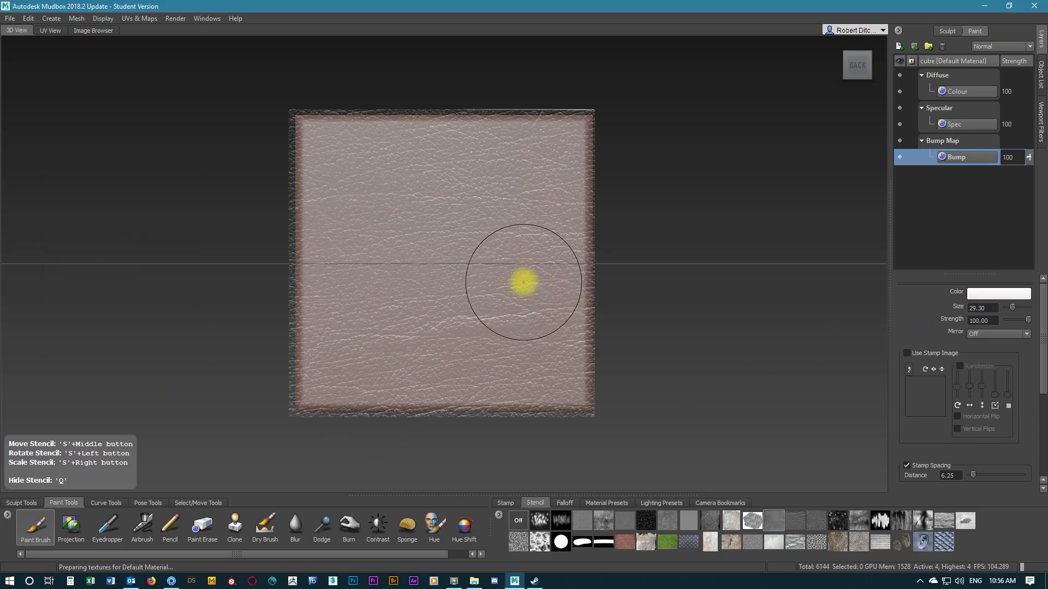
- Undo a test stroke and set the brush strength to 2.00
mouse_move(489, 208)
left_mouse_down()
mouse_move(430, 225)
mouse_move(408, 264)
mouse_move(447, 307)
mouse_move(502, 304)
mouse_move(503, 271)
mouse_move(461, 267)
left_mouse_up()
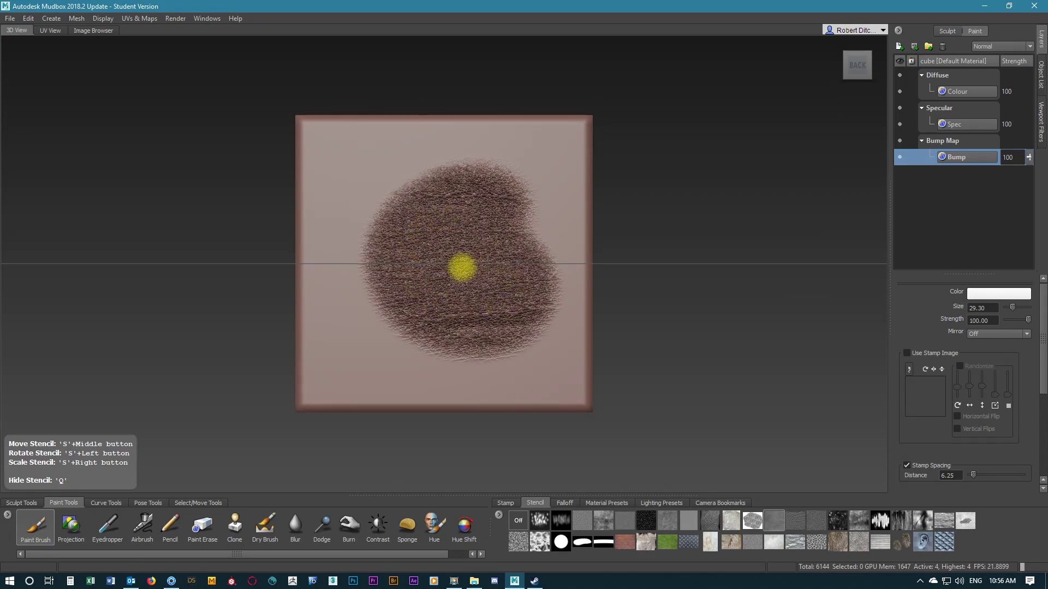
key("ctrl+z")
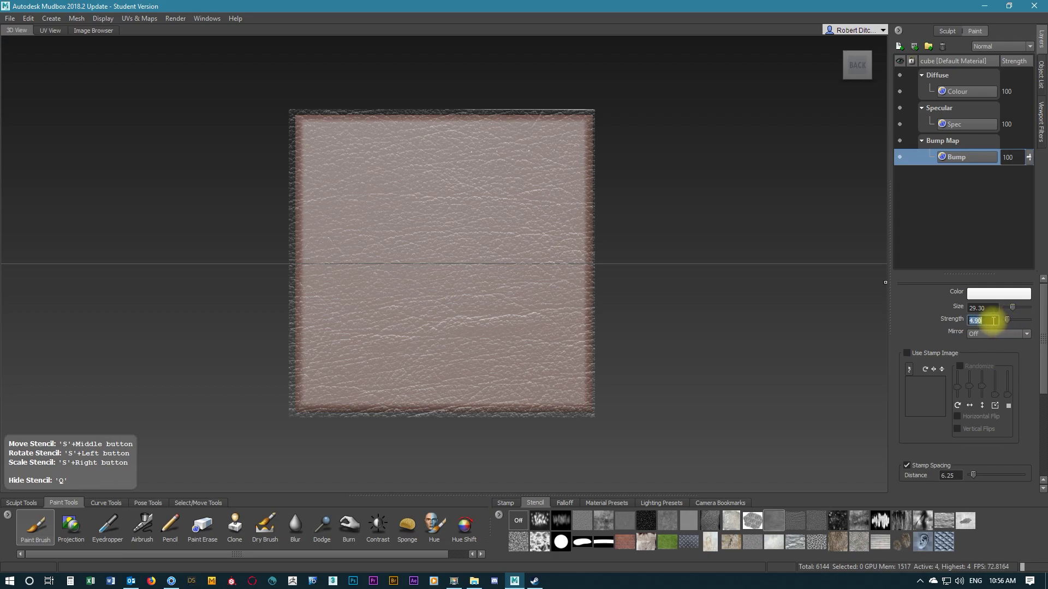
type("2")
key("Return")
key("q")
- Paint faint leather bump across the cube's middle, undoing stray strokes, and enlarge the brush to 78
mouse_move(461, 229)
left_mouse_down()
mouse_move(410, 236)
mouse_move(382, 257)
mouse_move(375, 302)
mouse_move(419, 337)
mouse_move(483, 335)
mouse_move(522, 304)
mouse_move(532, 262)
mouse_move(525, 189)
mouse_move(472, 176)
mouse_move(398, 188)
mouse_move(366, 220)
mouse_move(373, 283)
mouse_move(457, 280)
mouse_move(483, 247)
mouse_move(510, 274)
mouse_move(484, 320)
mouse_move(508, 335)
left_mouse_up()
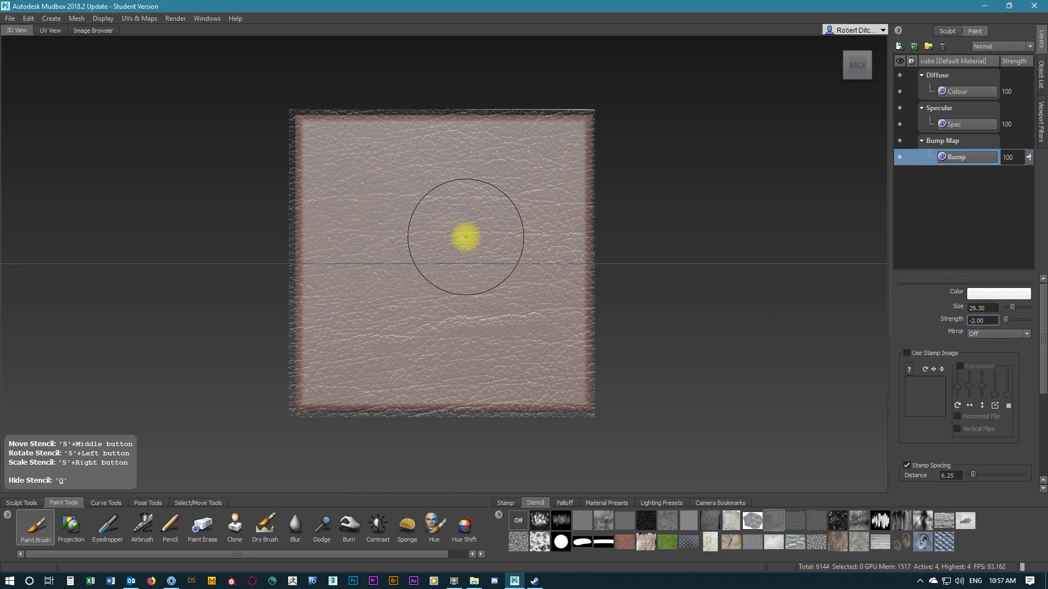
mouse_move(463, 236)
left_mouse_down()
mouse_move(468, 218)
mouse_move(434, 212)
mouse_move(419, 225)
left_mouse_up()
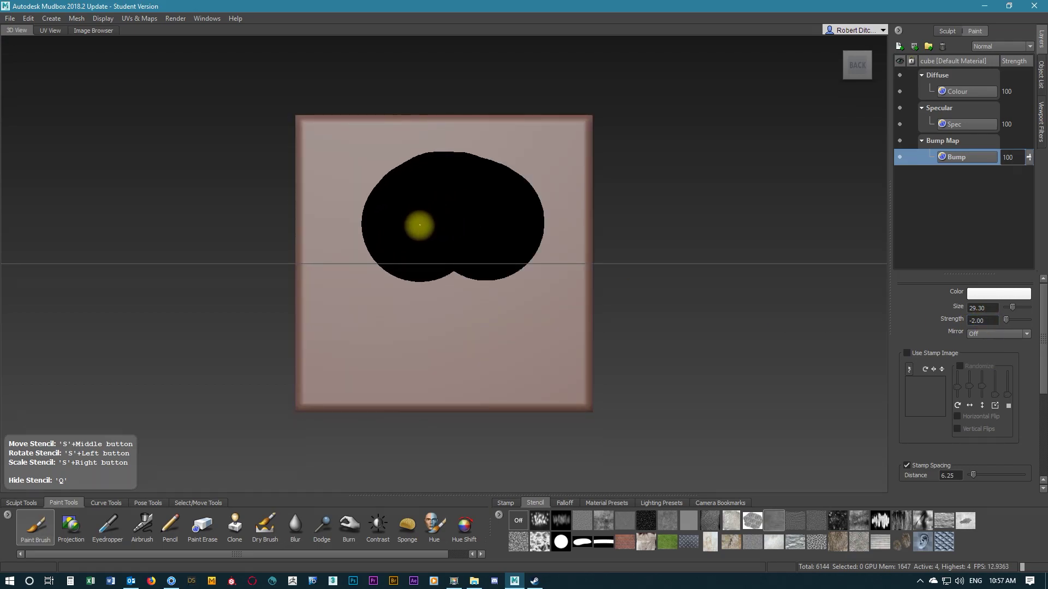
key("ctrl+z")
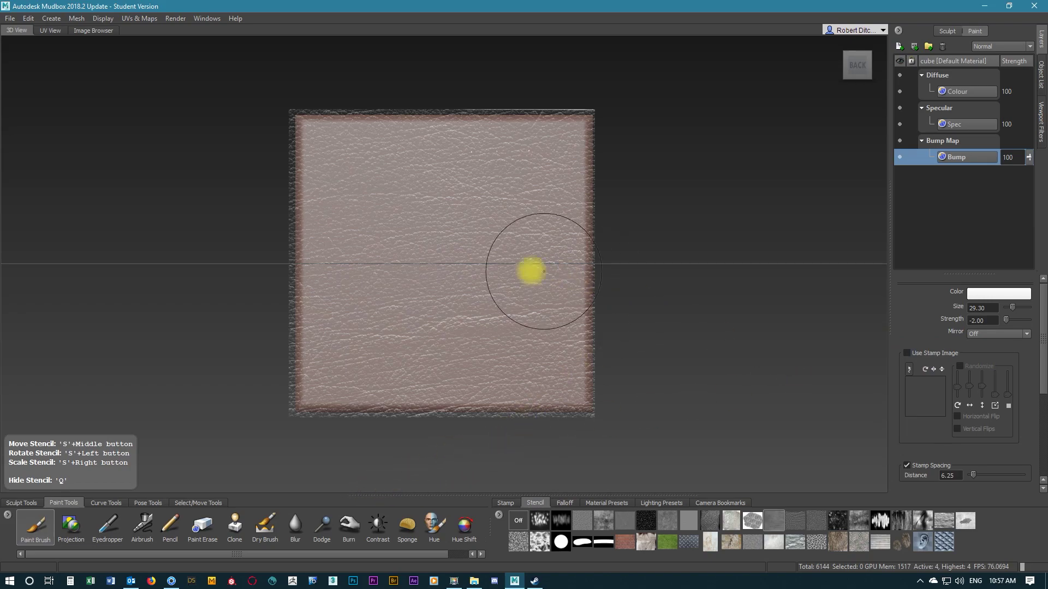
left_click_drag(498, 271, 458, 231)
key("ctrl+z")
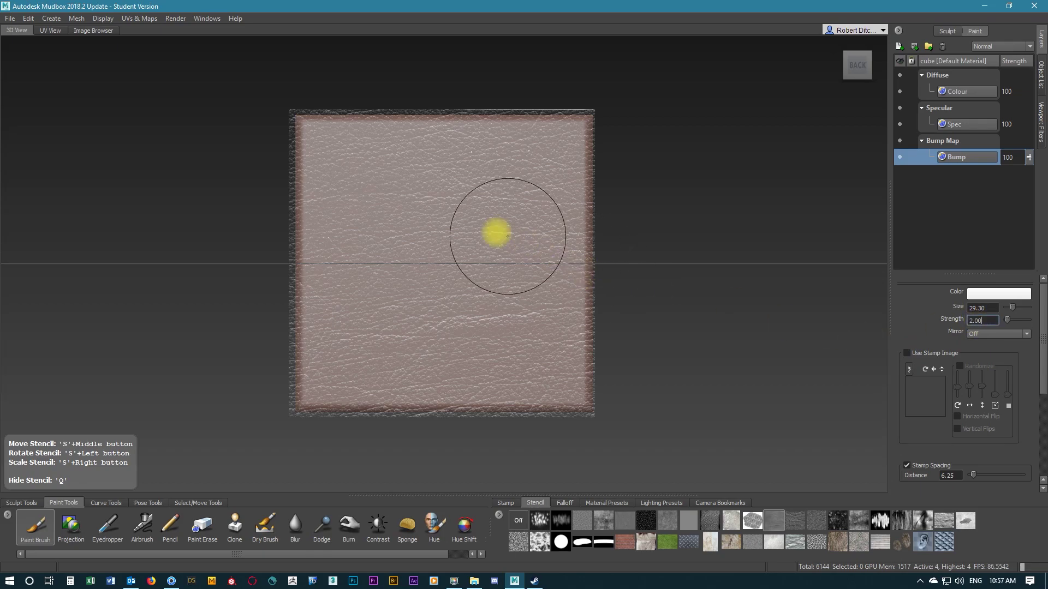
mouse_move(495, 231)
left_mouse_down()
mouse_move(432, 218)
mouse_move(367, 245)
mouse_move(486, 280)
mouse_move(431, 313)
mouse_move(400, 369)
mouse_move(543, 391)
mouse_move(575, 346)
mouse_move(571, 130)
mouse_move(358, 133)
mouse_move(304, 217)
mouse_move(322, 400)
mouse_move(511, 345)
mouse_move(523, 188)
mouse_move(365, 171)
mouse_move(365, 309)
mouse_move(425, 291)
left_mouse_up()
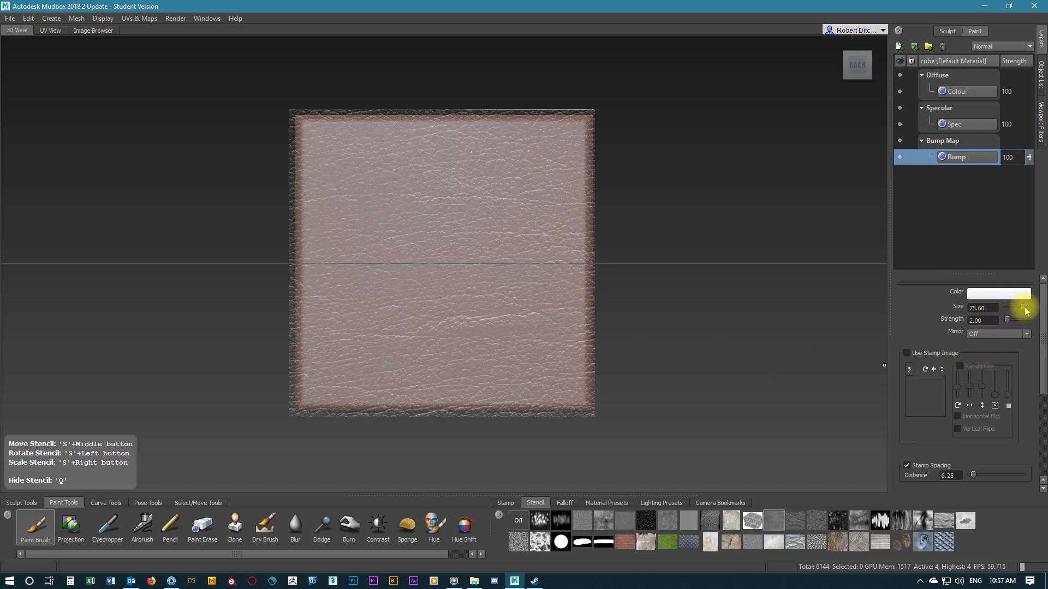
left_click(1024, 309)
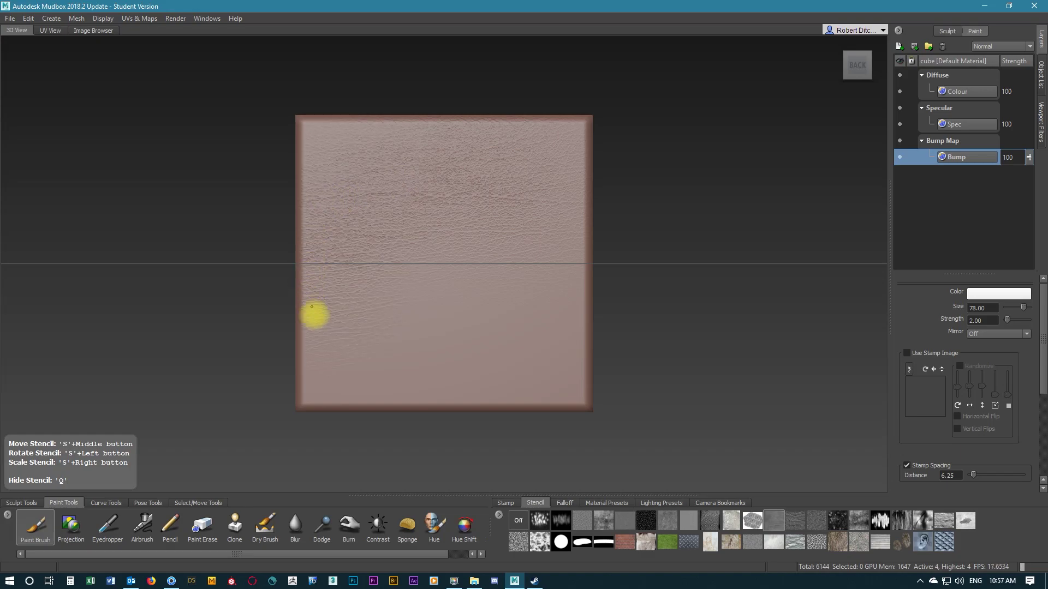
- Paint leather bump over the whole cube at size 78, redo the stroke, then switch the stencil off
mouse_move(311, 307)
left_mouse_down()
mouse_move(477, 391)
mouse_move(569, 344)
mouse_move(520, 277)
mouse_move(227, 284)
left_mouse_up()
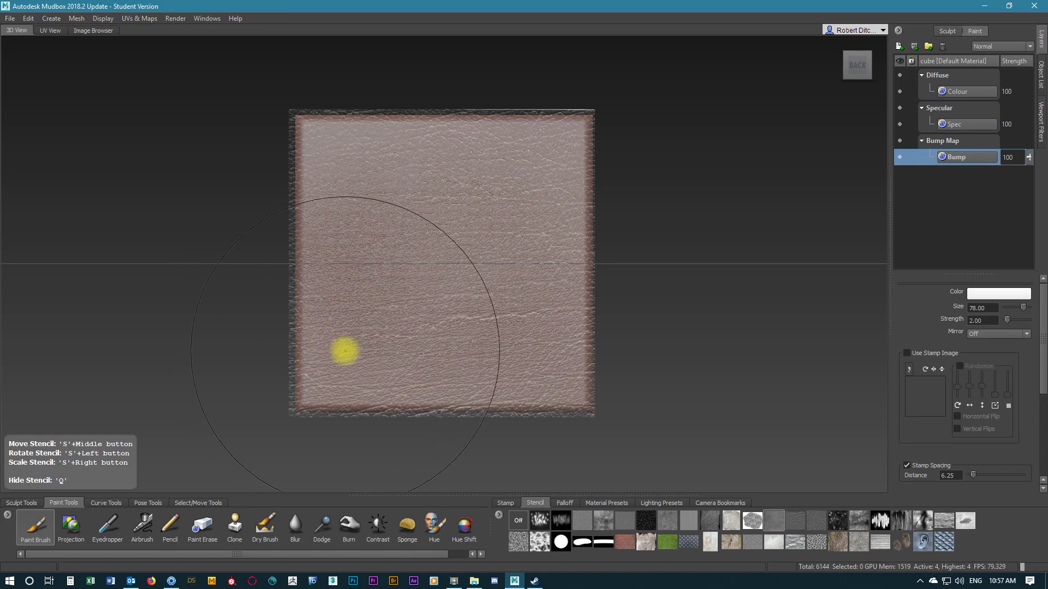
key("ctrl+z")
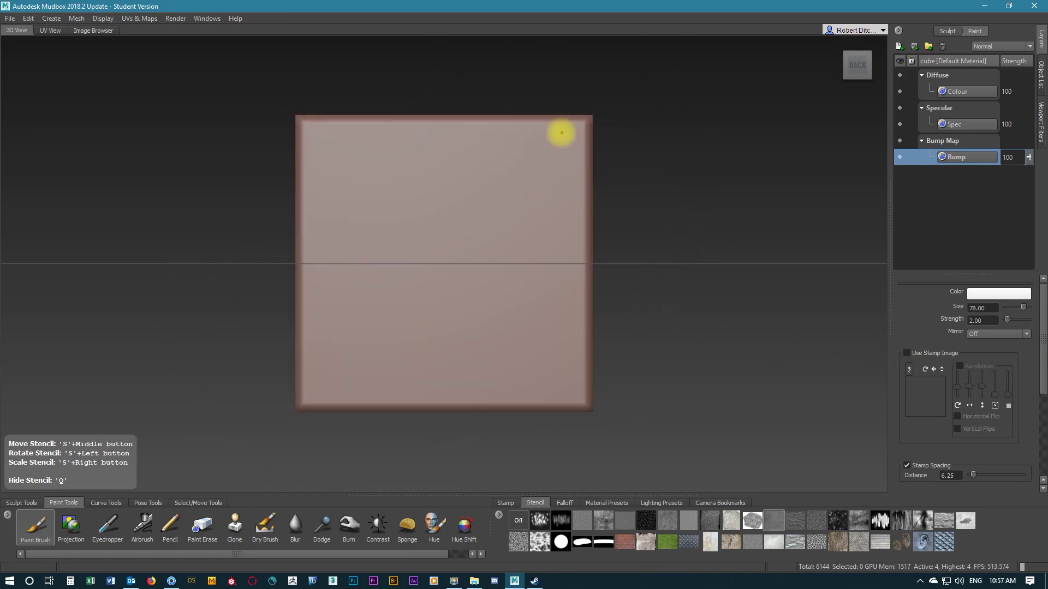
mouse_move(562, 133)
left_mouse_down()
mouse_move(407, 133)
mouse_move(302, 156)
mouse_move(302, 300)
mouse_move(374, 314)
mouse_move(568, 299)
mouse_move(564, 370)
mouse_move(407, 388)
mouse_move(321, 197)
left_mouse_up()
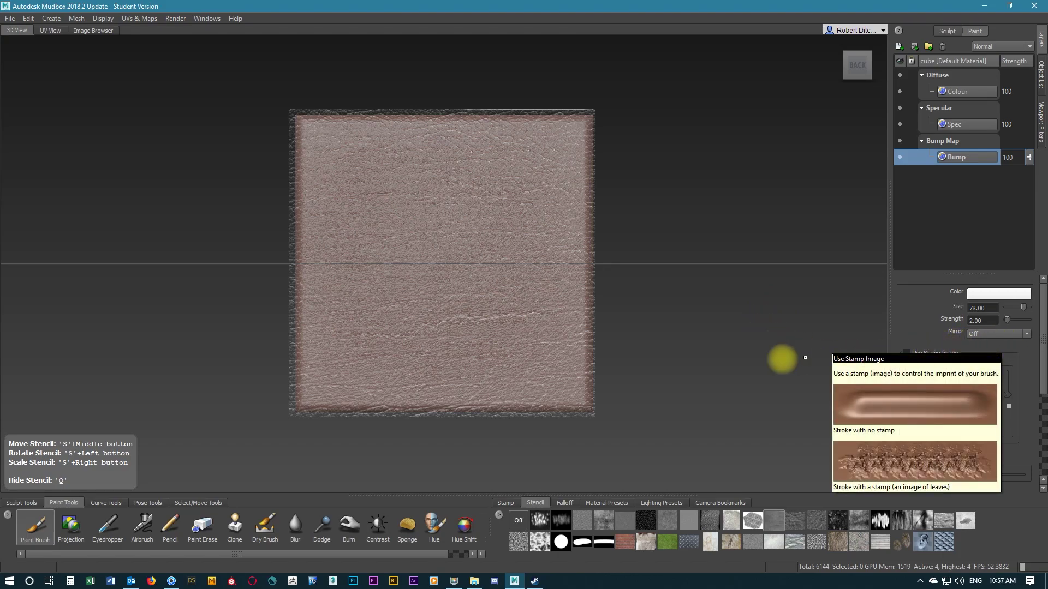
left_click(514, 518)
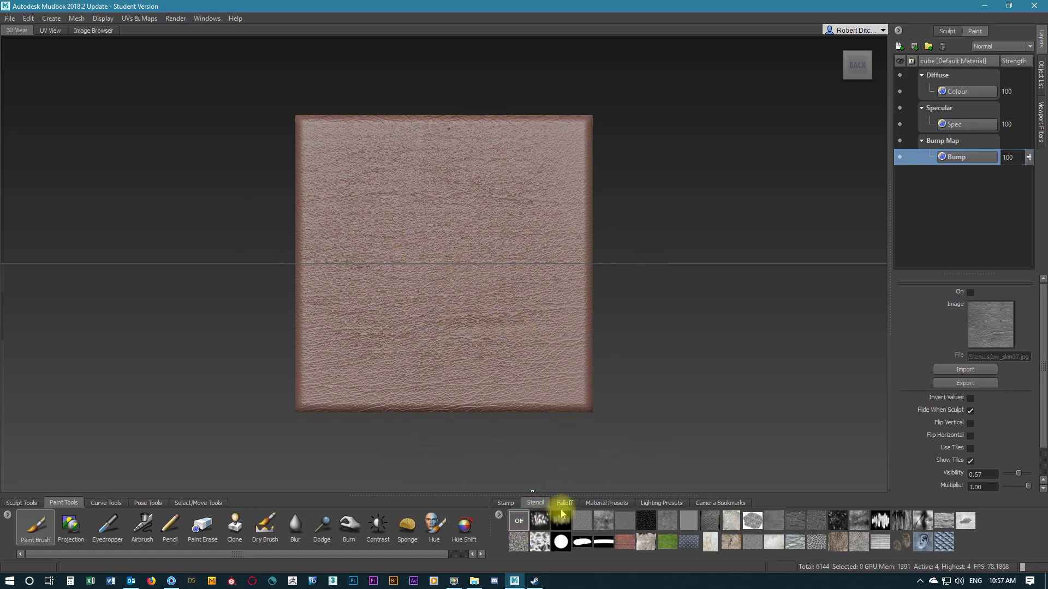
- Paint the bw_skin07 leather texture onto the Spec layer with a raised brush strength
left_click(973, 125)
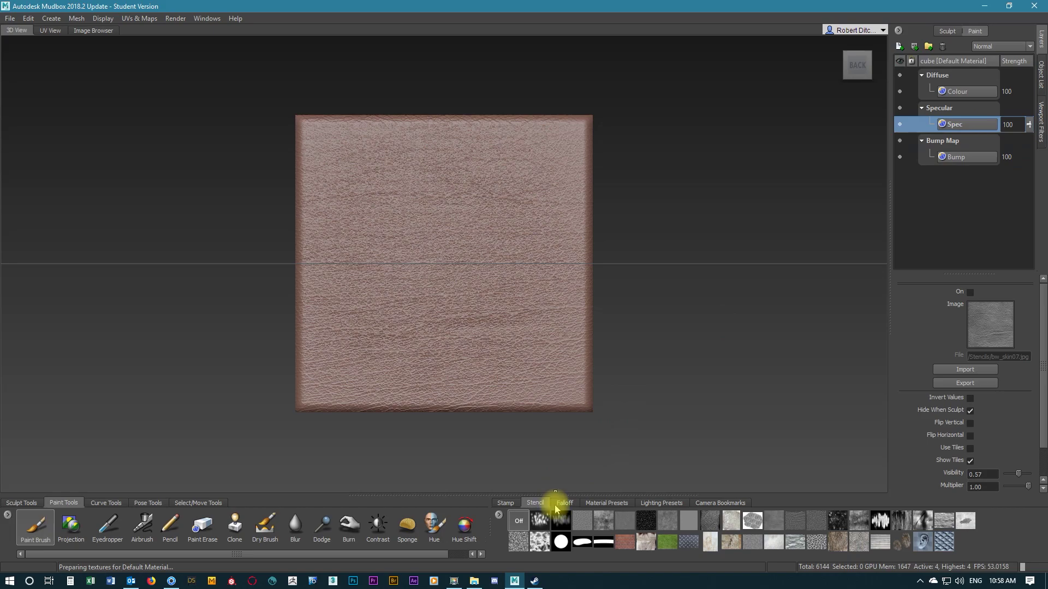
left_click(789, 526)
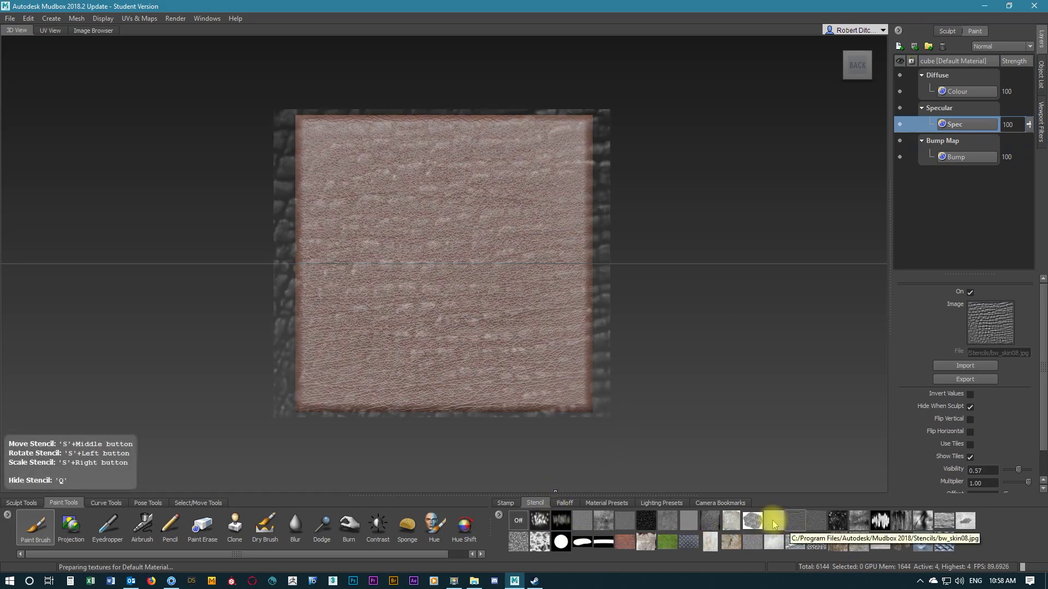
left_click(772, 522)
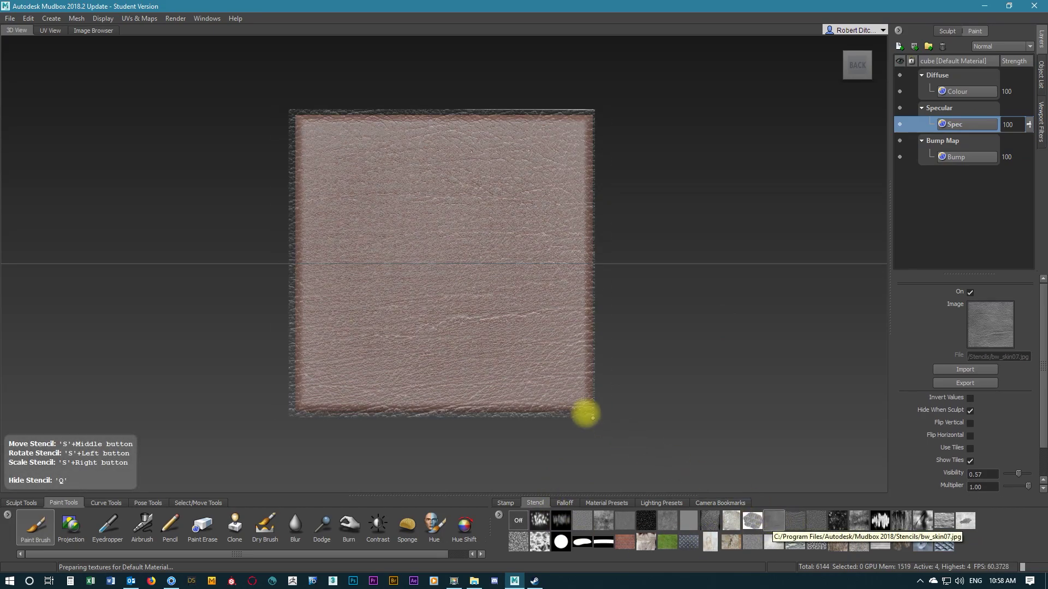
mouse_move(544, 234)
left_mouse_down()
mouse_move(466, 179)
mouse_move(375, 196)
mouse_move(375, 313)
mouse_move(523, 329)
mouse_move(502, 359)
mouse_move(436, 359)
left_mouse_up()
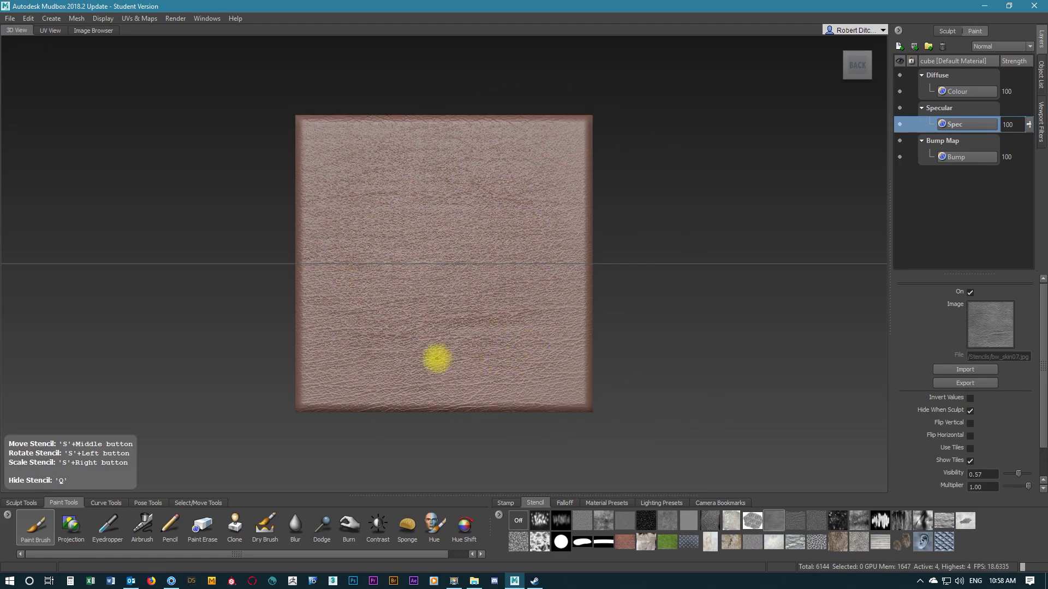
left_click(37, 527)
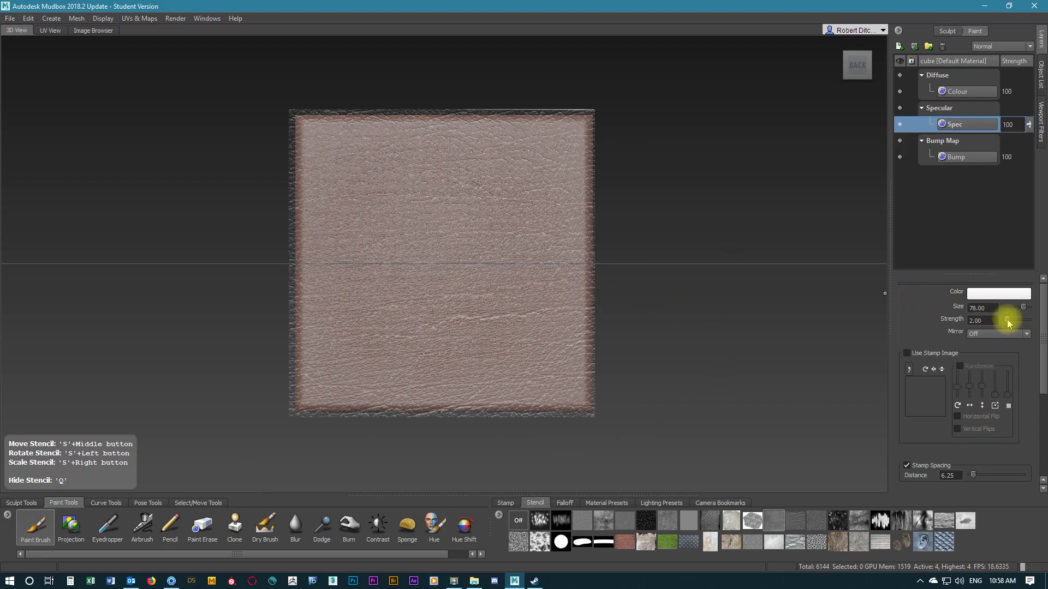
left_click_drag(1012, 321, 1016, 320)
mouse_move(493, 239)
left_mouse_down()
mouse_move(441, 224)
mouse_move(377, 245)
mouse_move(337, 306)
mouse_move(383, 365)
mouse_move(535, 358)
mouse_move(577, 233)
mouse_move(536, 162)
mouse_move(335, 164)
left_mouse_up()
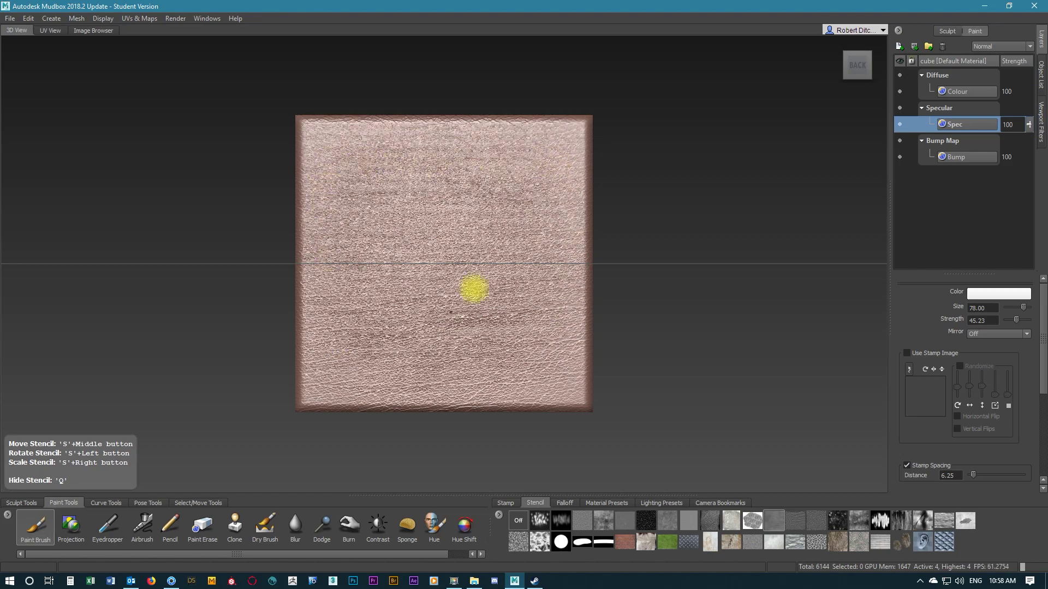
- Enlarge the stencil past the cube's edges, switch it off, and orbit into perspective
right_click_drag(560, 345, 562, 348)
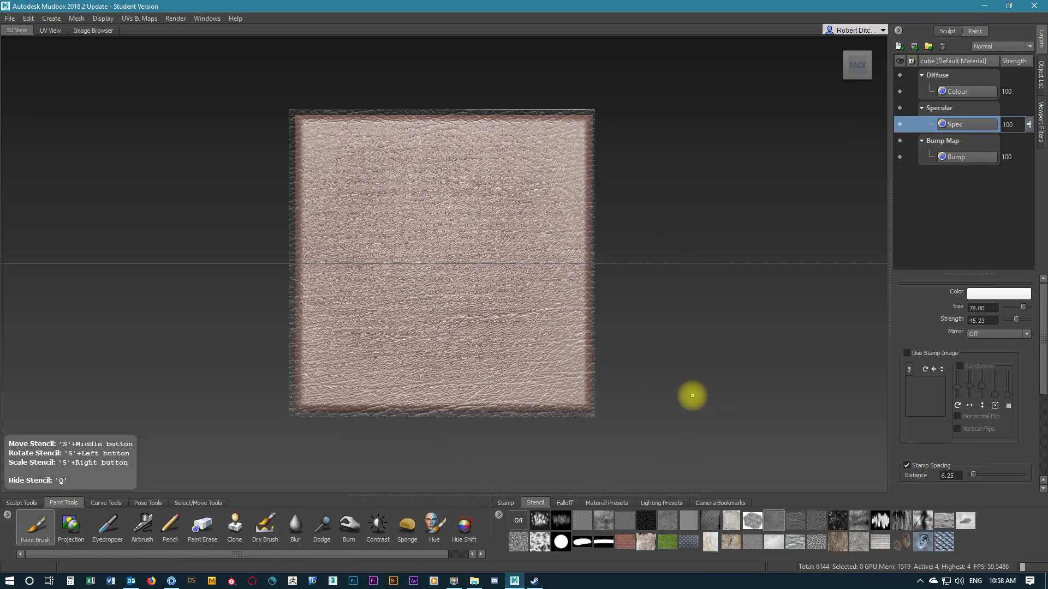
left_click(517, 522)
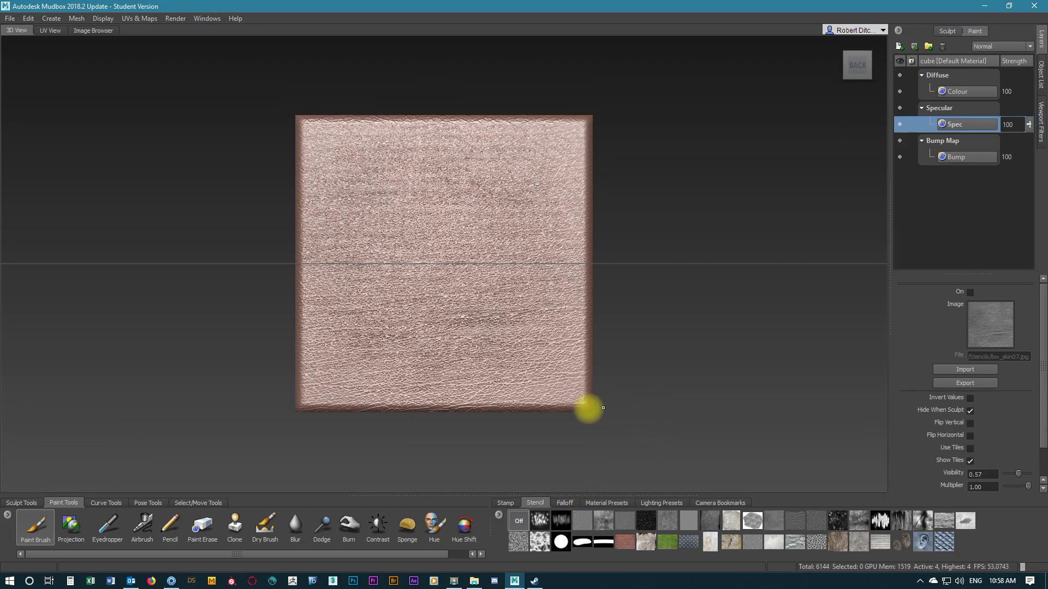
left_click_drag(270, 427, 233, 413, "alt")
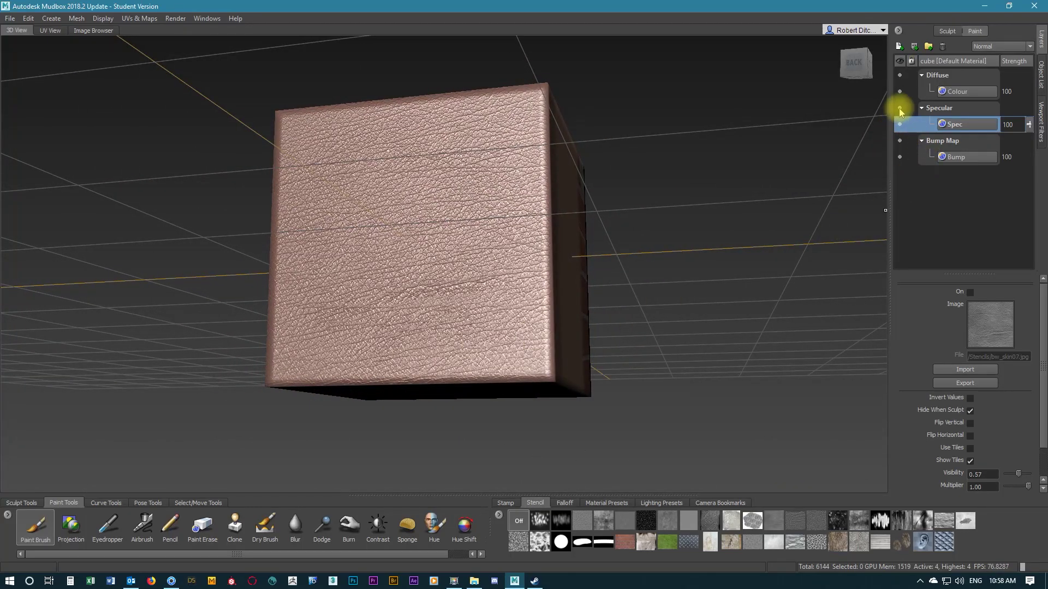
- Hide the specular layer and orbit around the cube to inspect the leather and brick-painted sides
left_click(900, 108)
left_click_drag(666, 346, 873, 168, "alt")
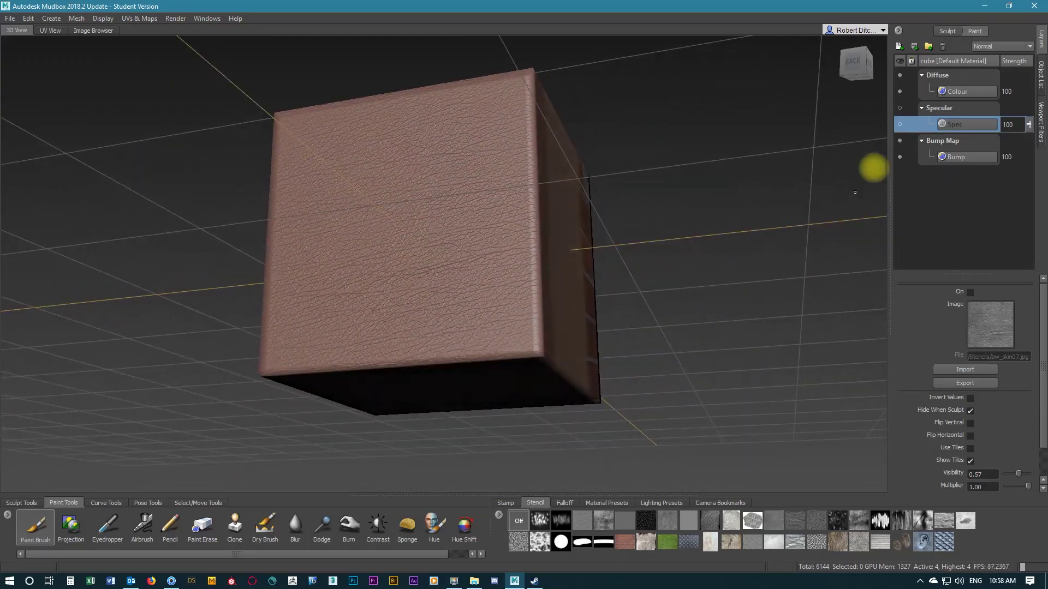
left_click_drag(669, 273, 709, 278, "alt")
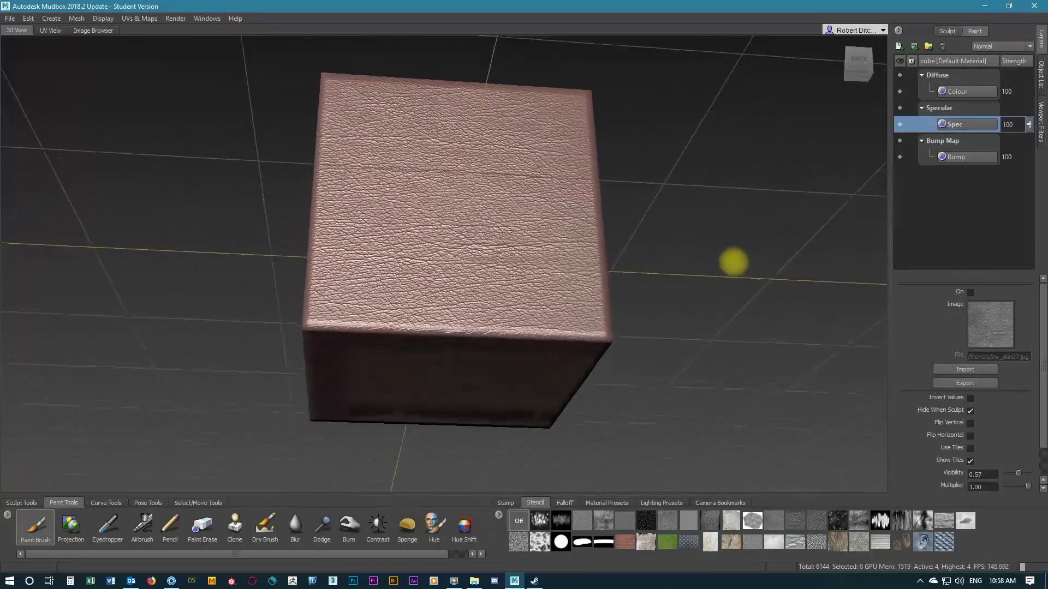
mouse_move(731, 264)
left_mouse_down("alt")
mouse_move(678, 297)
mouse_move(285, 290)
mouse_move(409, 271)
mouse_move(658, 274)
mouse_move(695, 299)
mouse_move(571, 336)
left_mouse_up("alt")
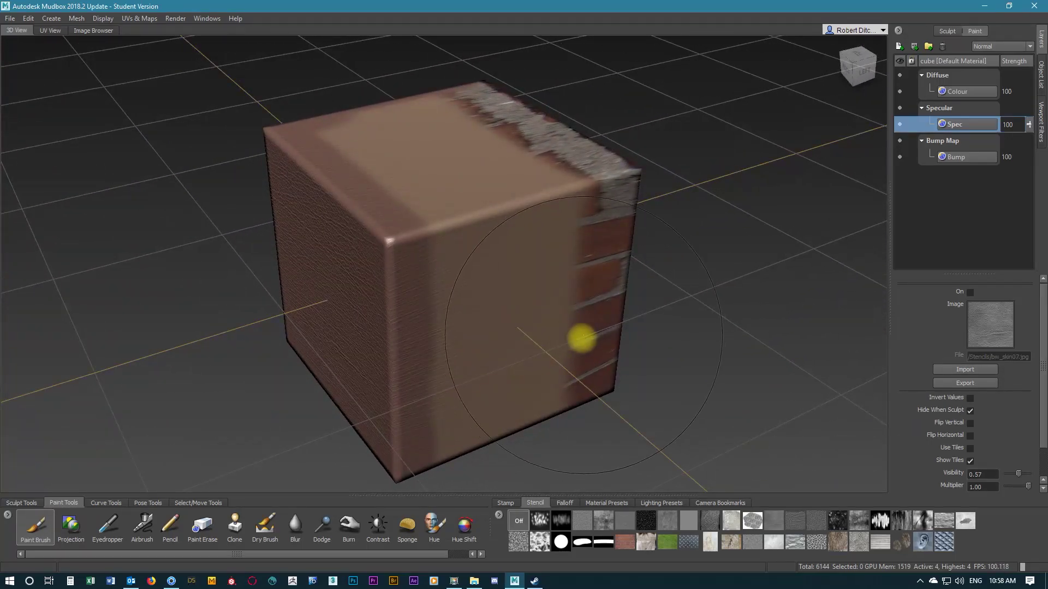
left_click(10, 19)
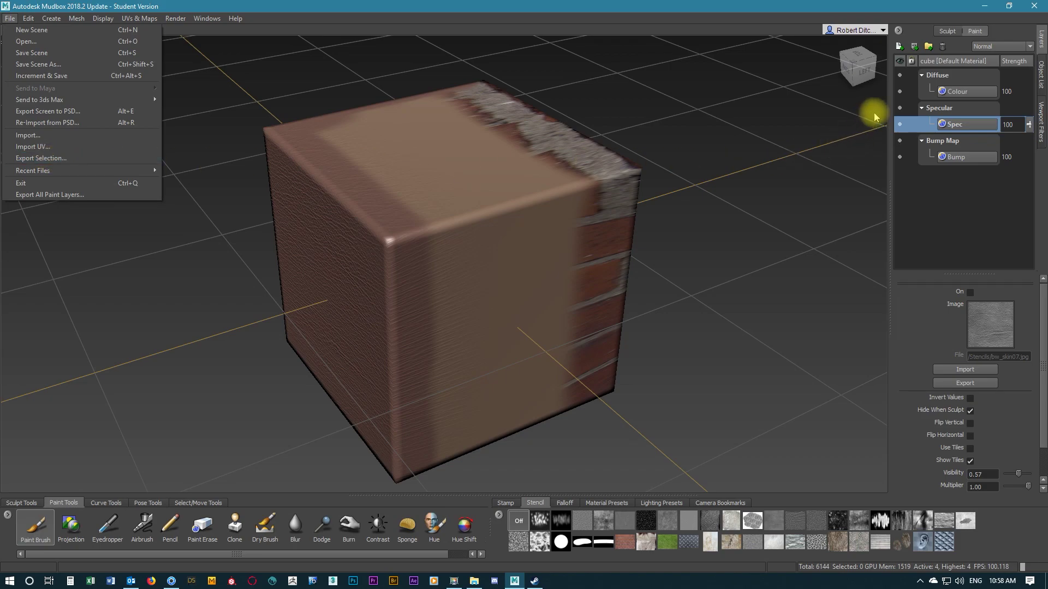
- Select the cube in the Object List and export it as Cube.obj, replacing the old file
left_click(1041, 76)
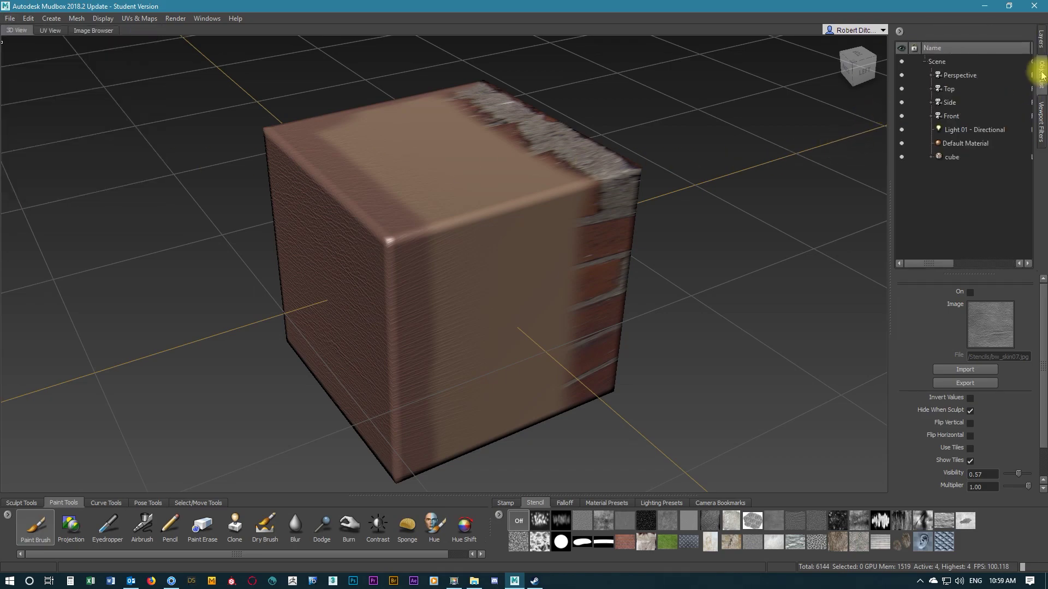
left_click(950, 157)
left_click(10, 19)
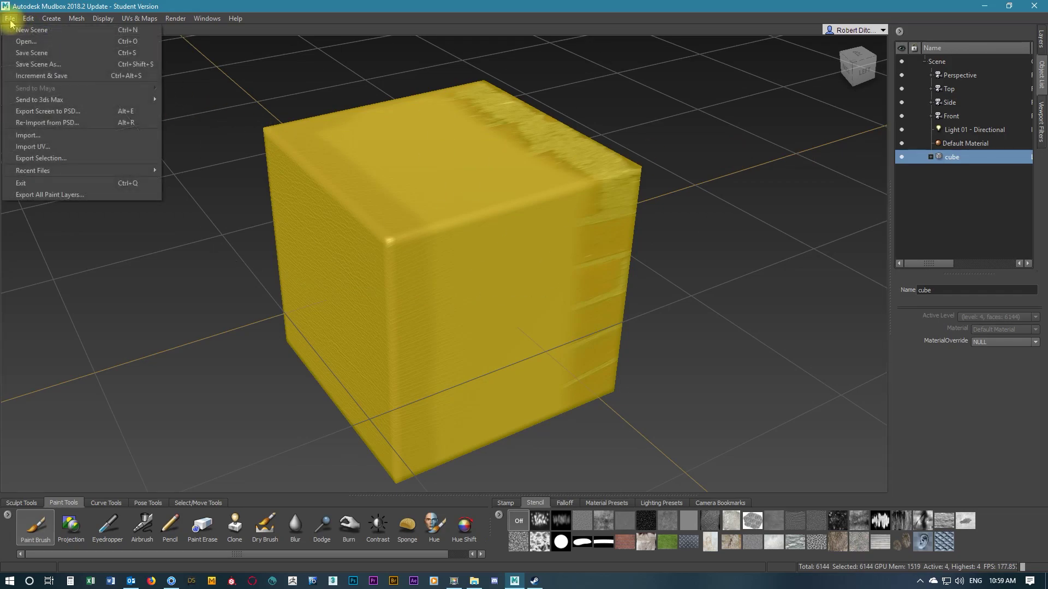
left_click(41, 157)
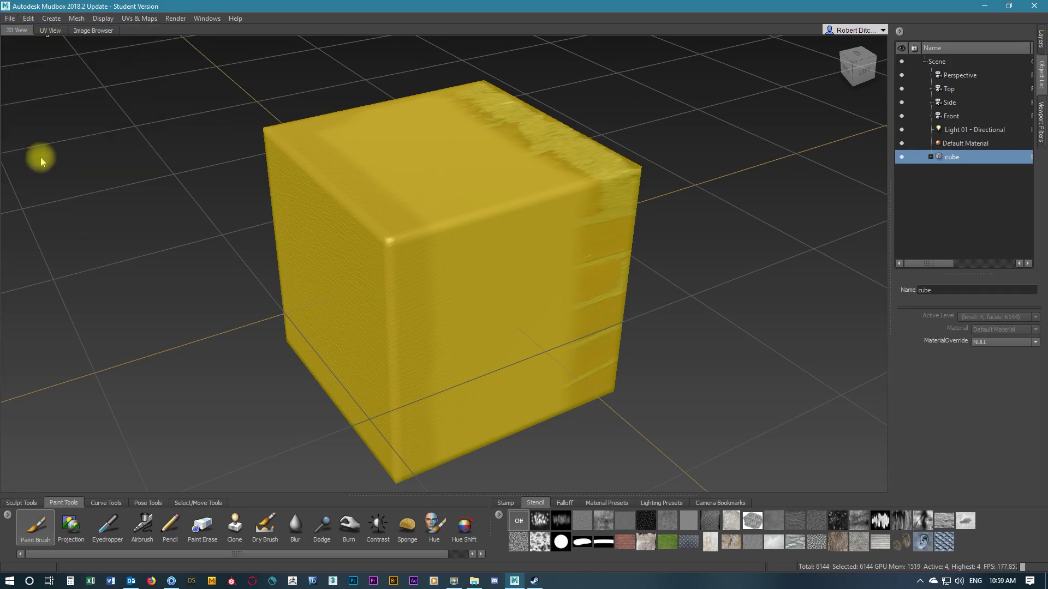
left_click(131, 109)
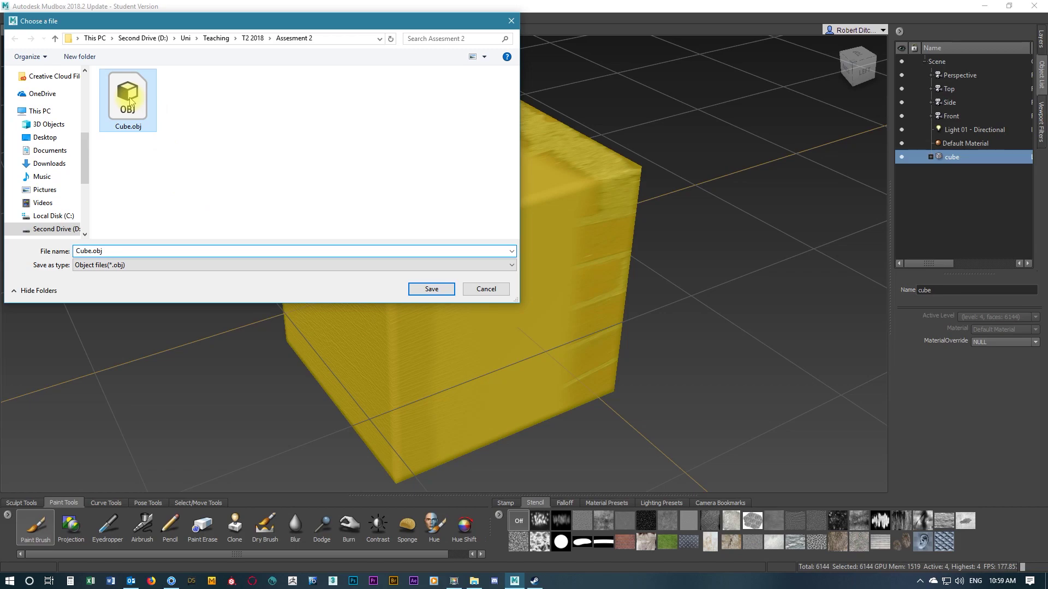
left_click(432, 290)
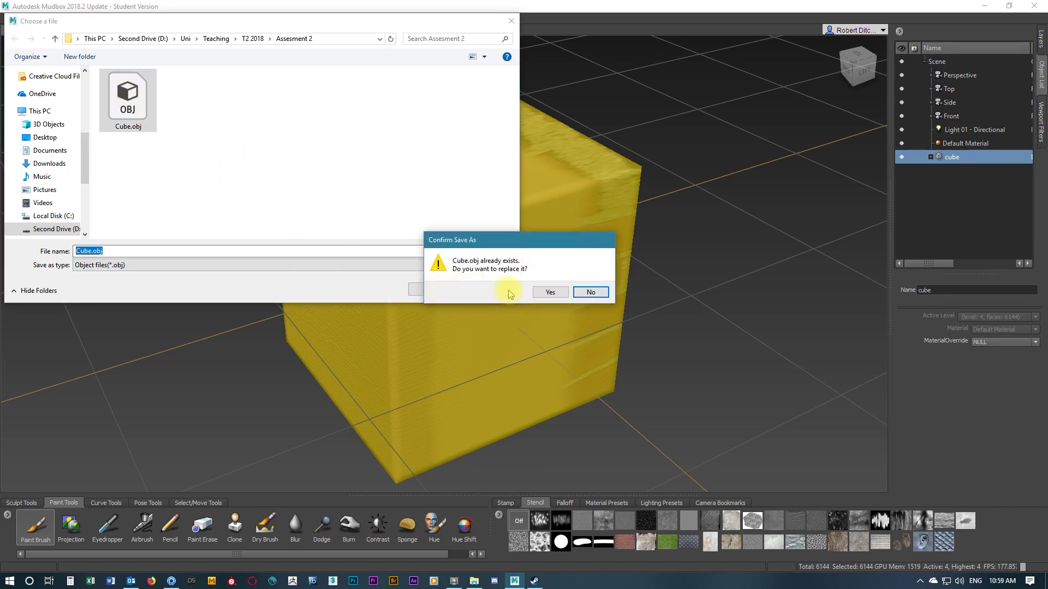
left_click(550, 293)
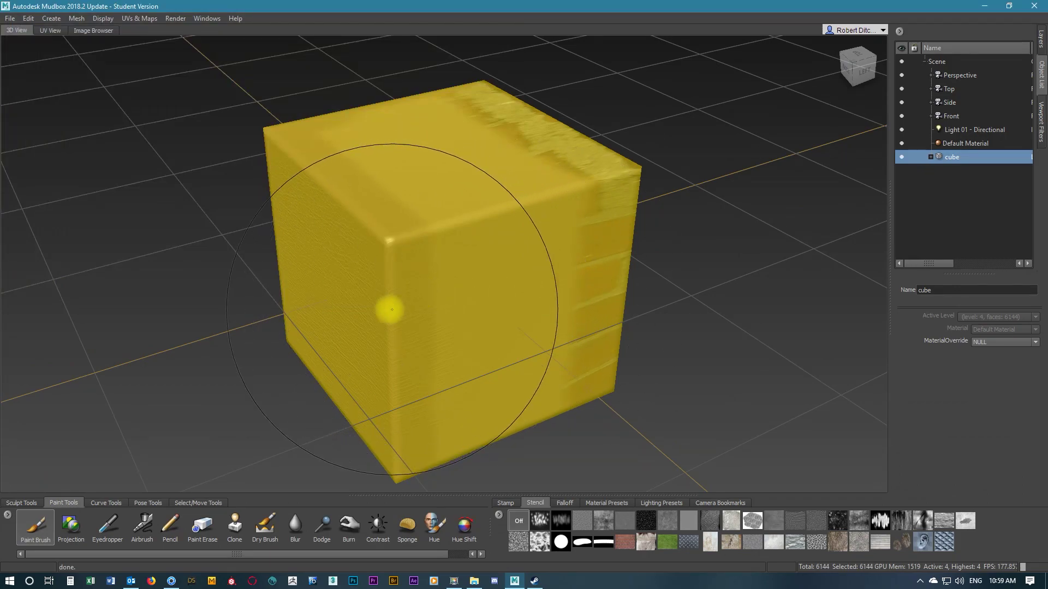
left_click(10, 18)
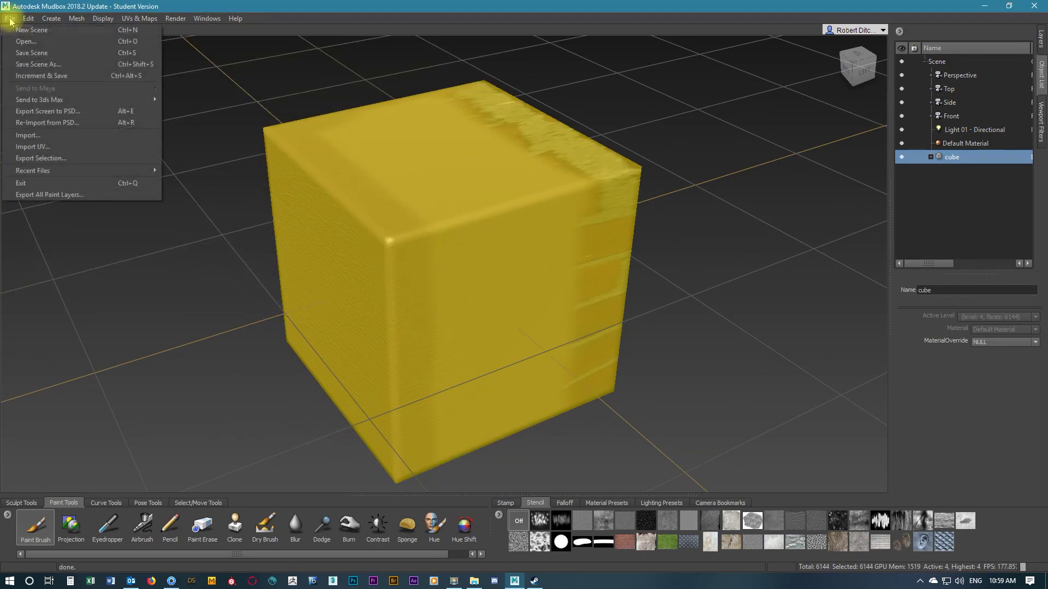
- Set the paint-layer export folder to D:/Uni/Teaching/T2 2018/Assesment 2
left_click(42, 194)
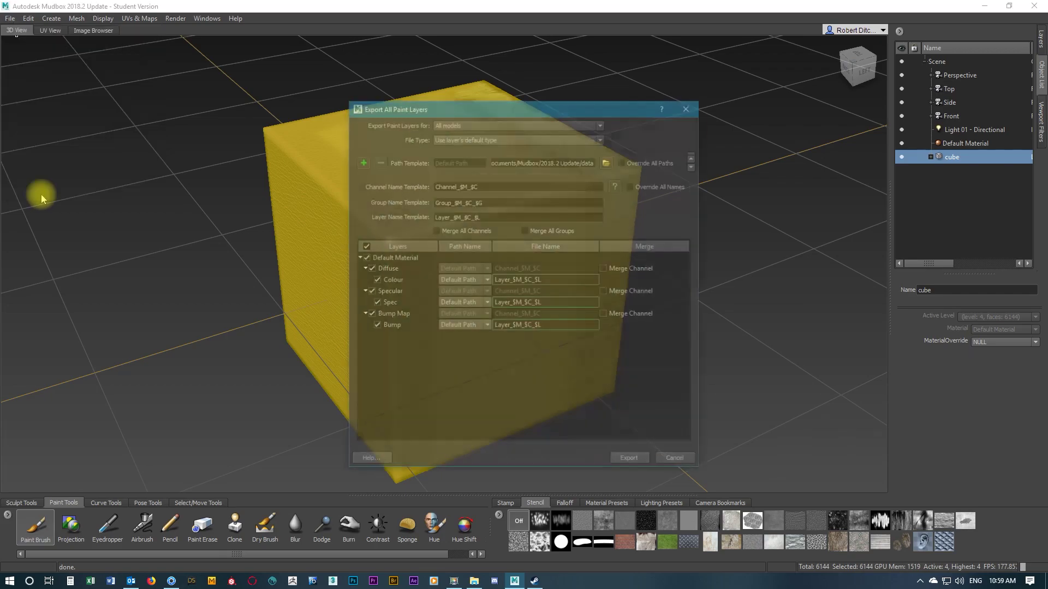
left_click_drag(555, 106, 581, 71)
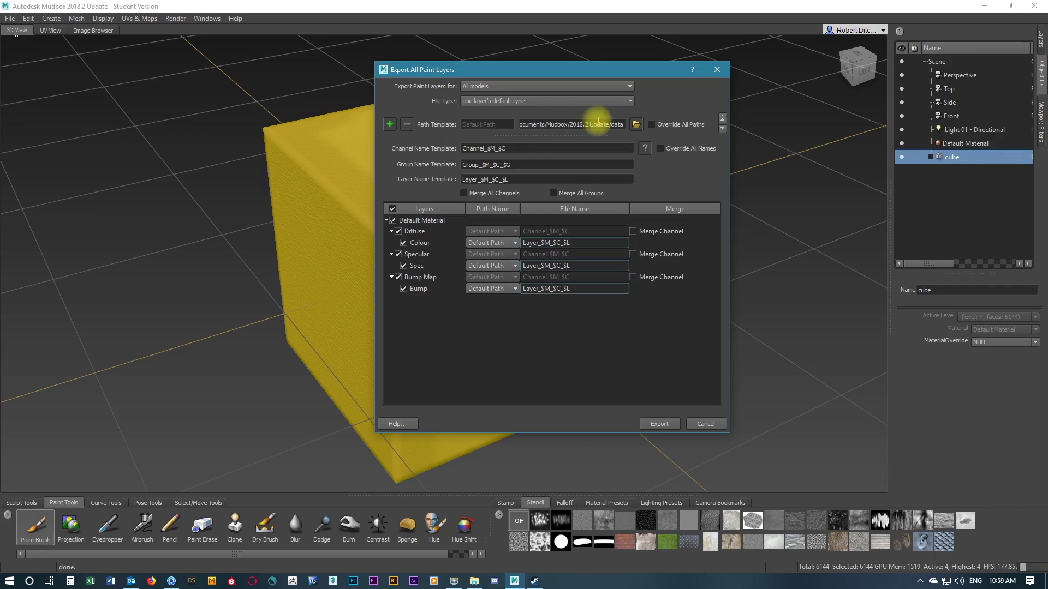
left_click(635, 125)
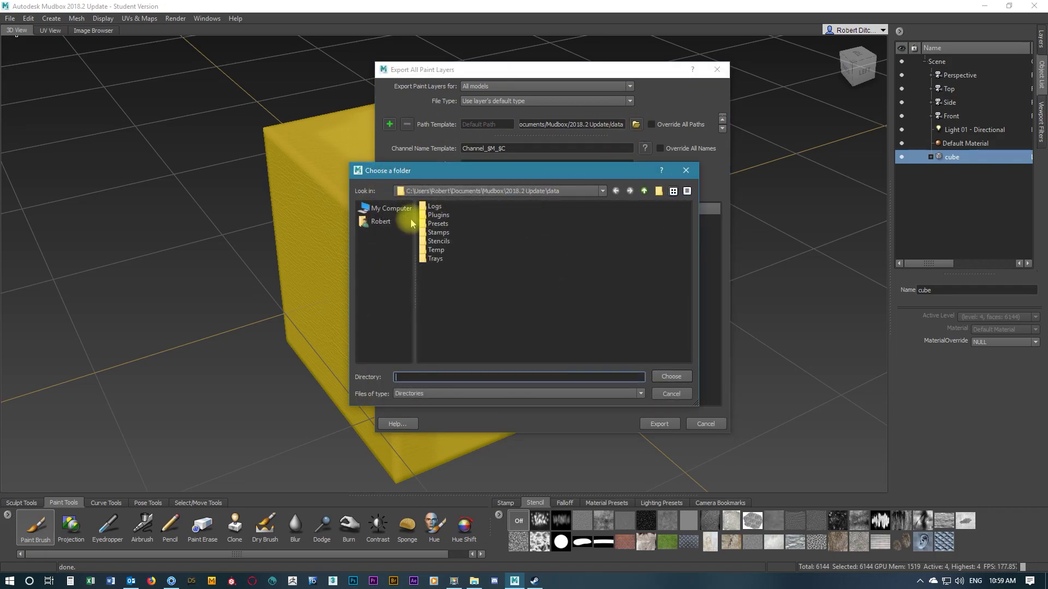
left_click(382, 208)
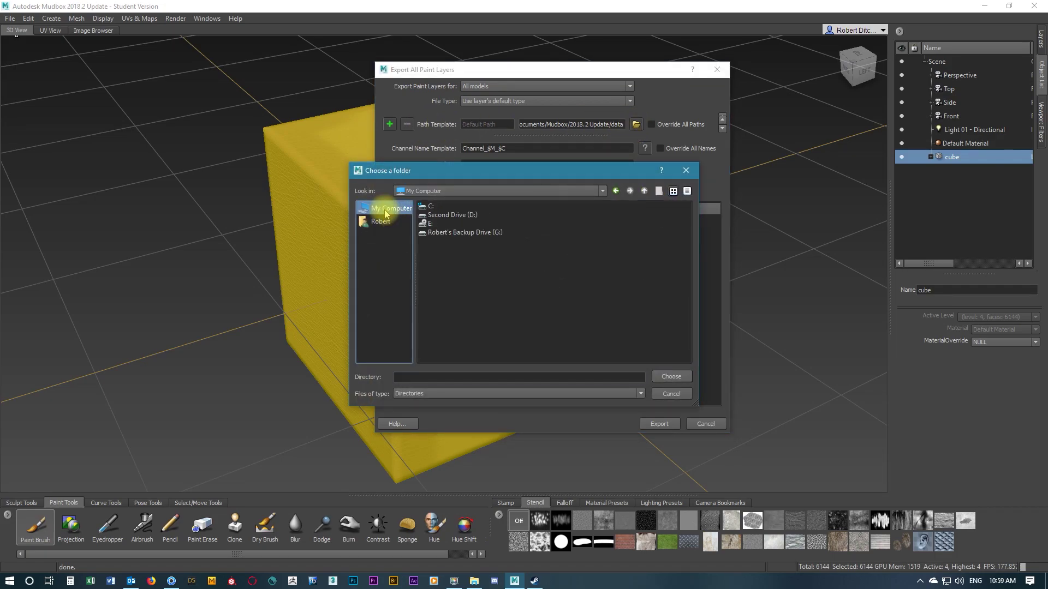
double_click(433, 215)
left_click(432, 268)
double_click(434, 267)
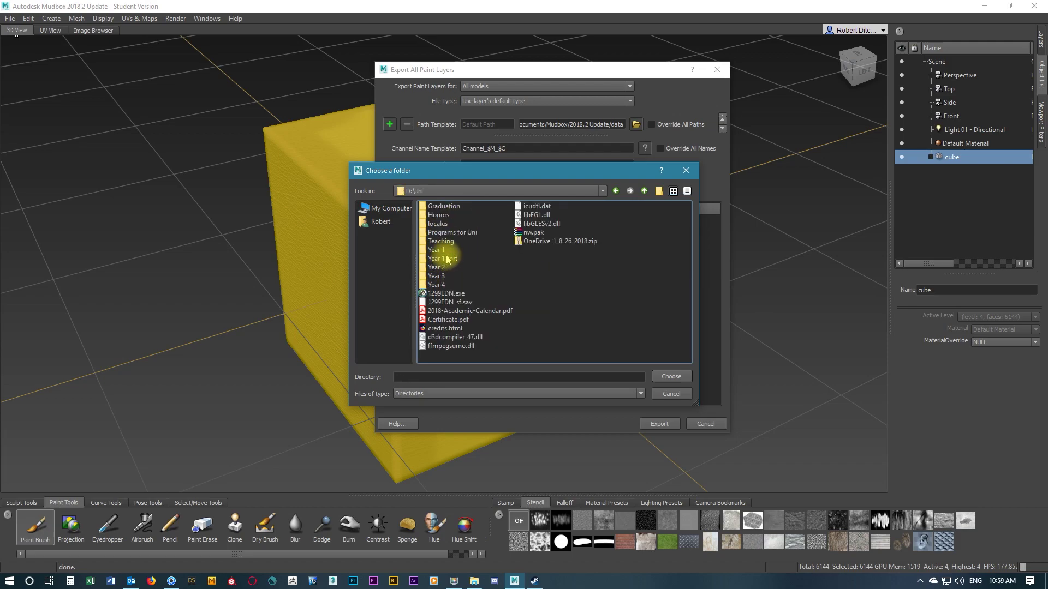
double_click(437, 241)
double_click(439, 216)
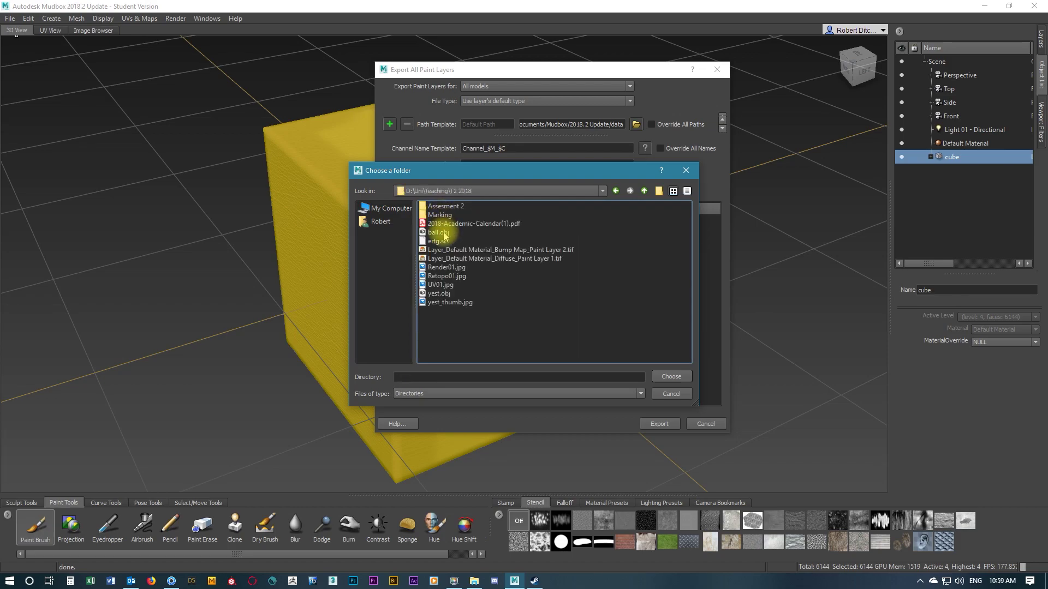
double_click(436, 214)
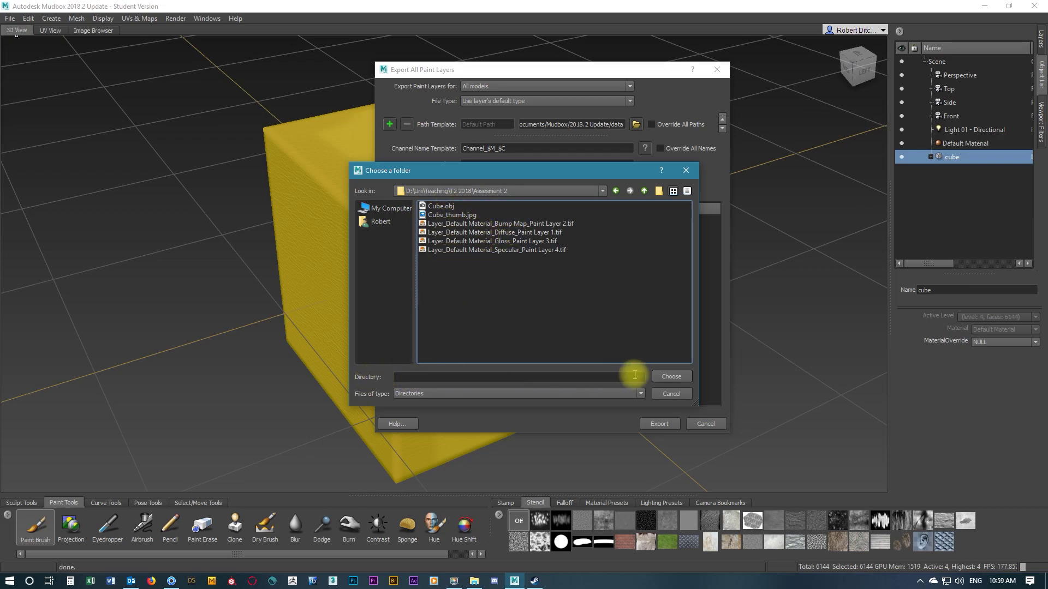
left_click(671, 376)
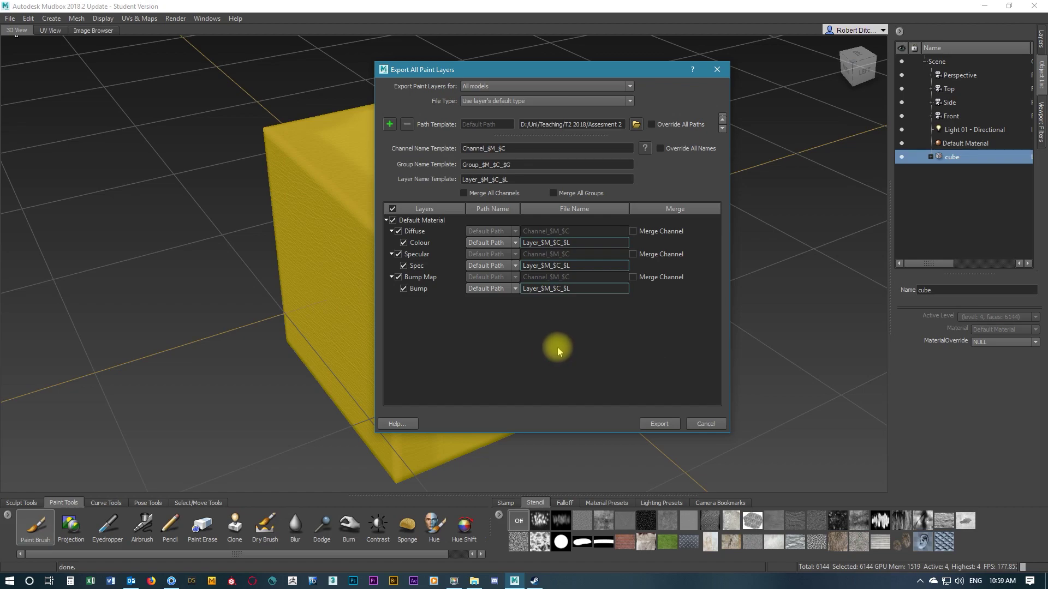
- Export the Colour, Spec and Bump paint layers as textures
left_click(659, 425)
left_click(1006, 227)
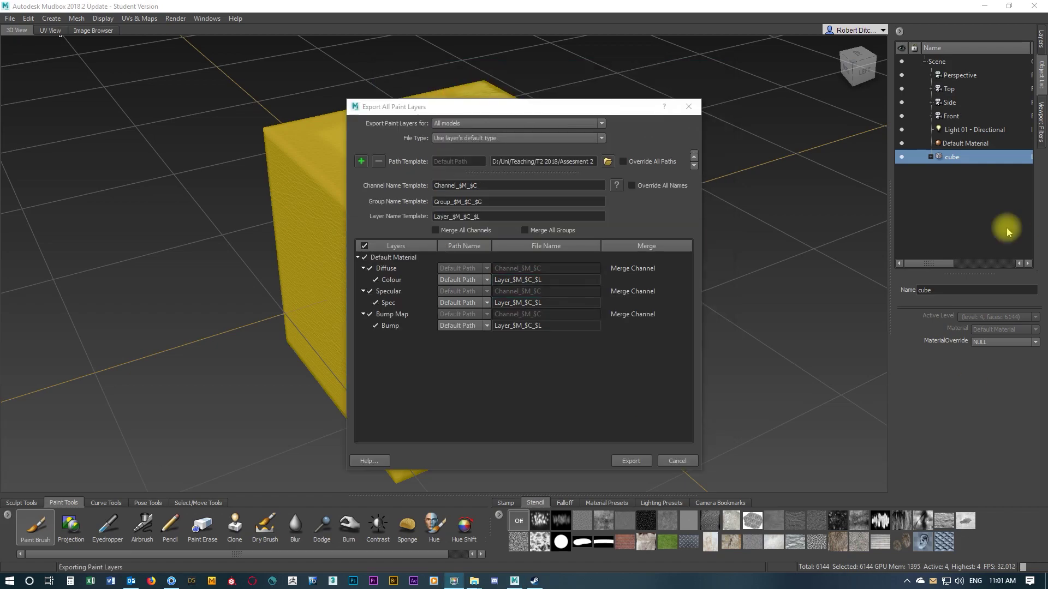
left_click(628, 461)
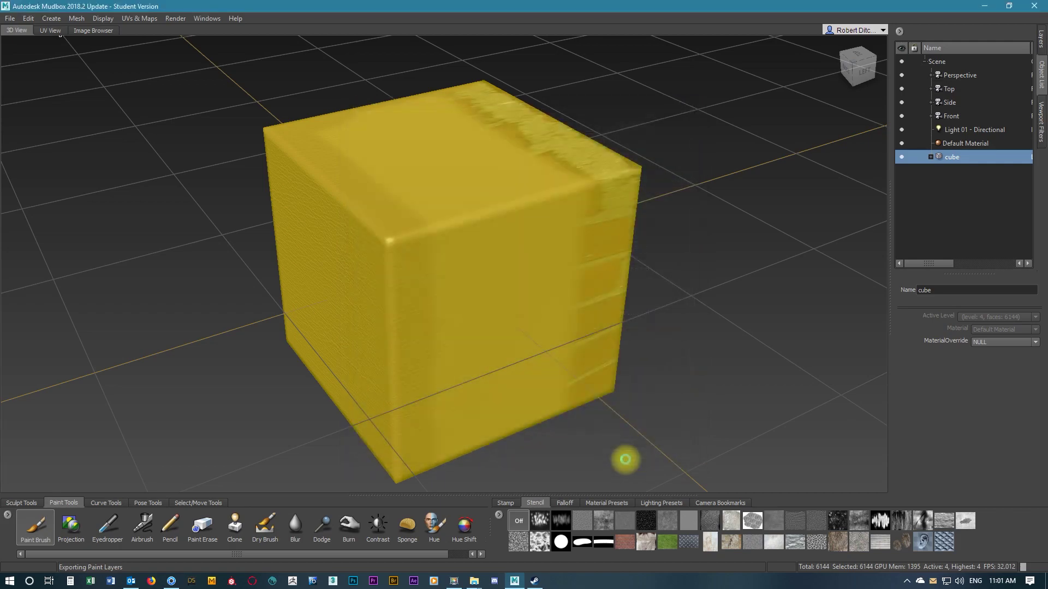